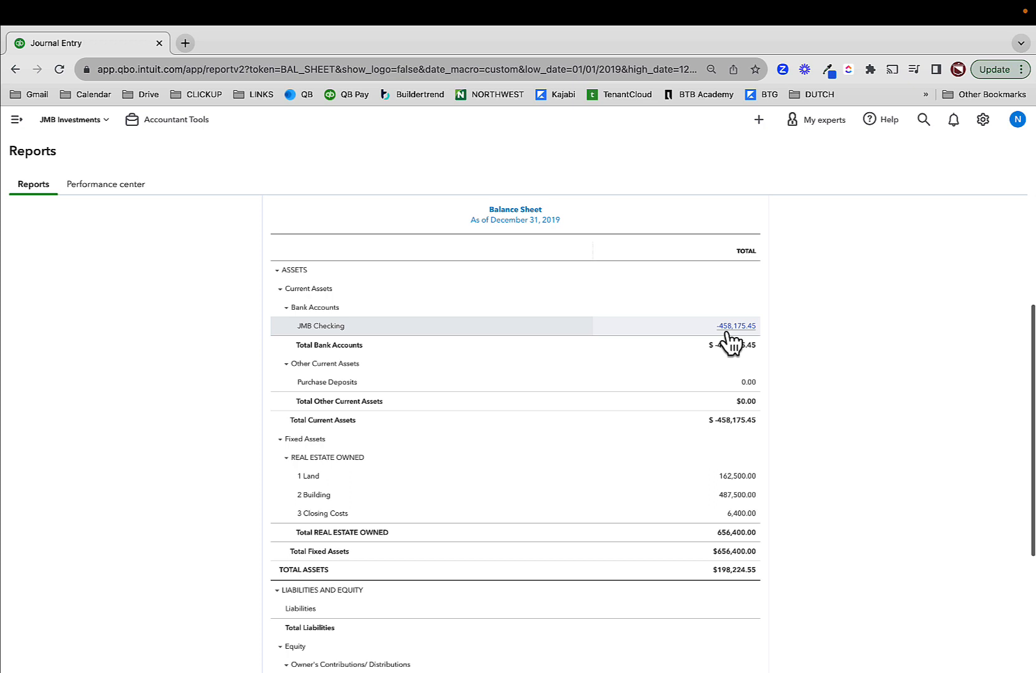
# Open the 09/15/2019 journal entry behind the JMB Checking balance and set its JMB Checking debit to 700,000.
pyautogui.click(728, 333)
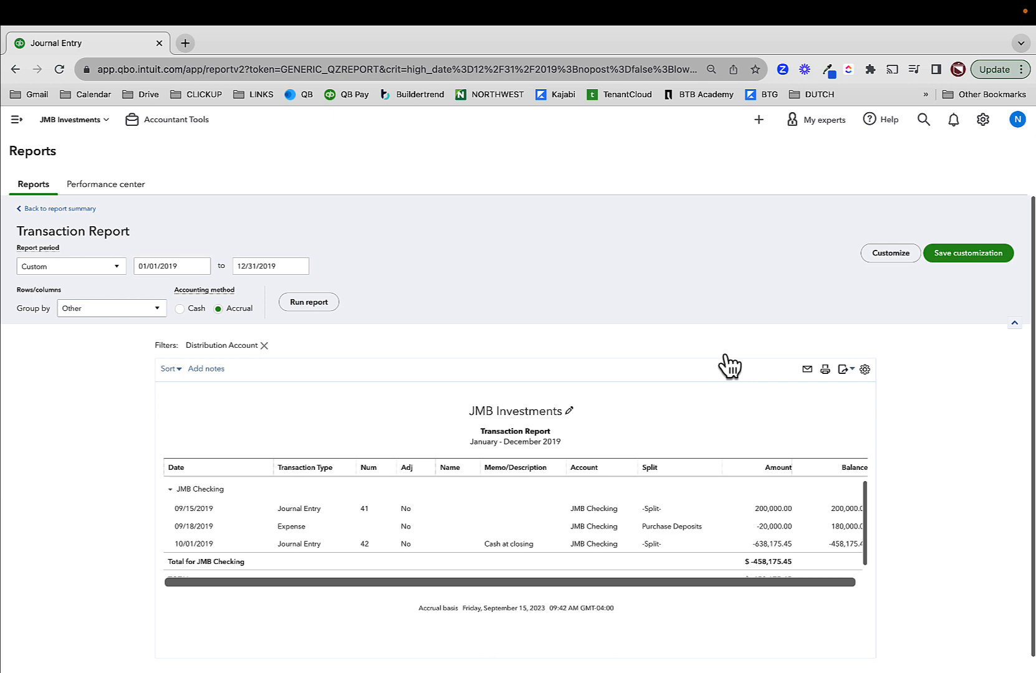
pyautogui.click(772, 510)
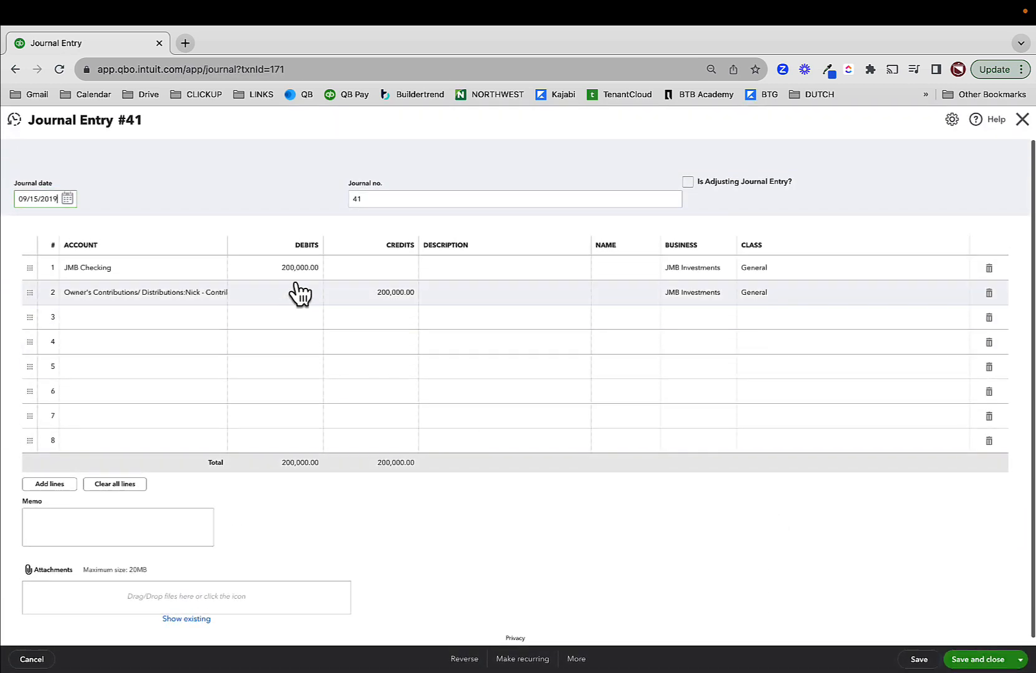
pyautogui.click(299, 273)
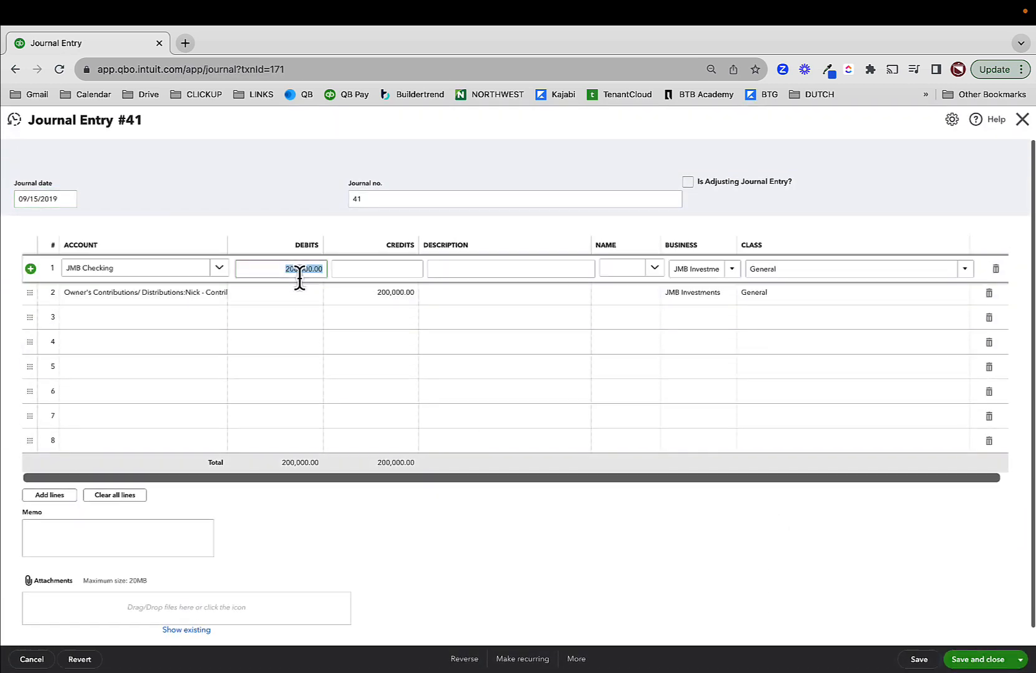
pyautogui.write('60')
pyautogui.press('BackSpace')
pyautogui.press('BackSpace')
pyautogui.write('70000')
pyautogui.press('Tab')
pyautogui.click(299, 269)
pyautogui.click(304, 269)
pyautogui.doubleClick(307, 269)
pyautogui.write('700000')
pyautogui.press('Tab')
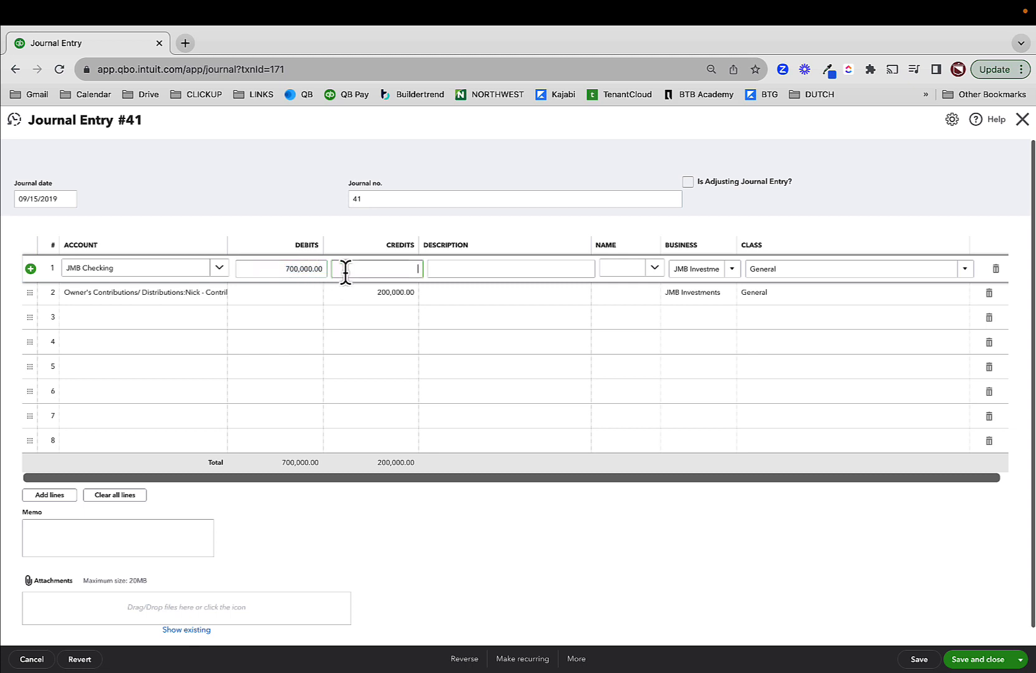
# Set the credit on the Owner's Contributions/Distributions line to 700,000, and save and close the journal entry.
pyautogui.click(381, 294)
pyautogui.write('700,')
pyautogui.write('0000')
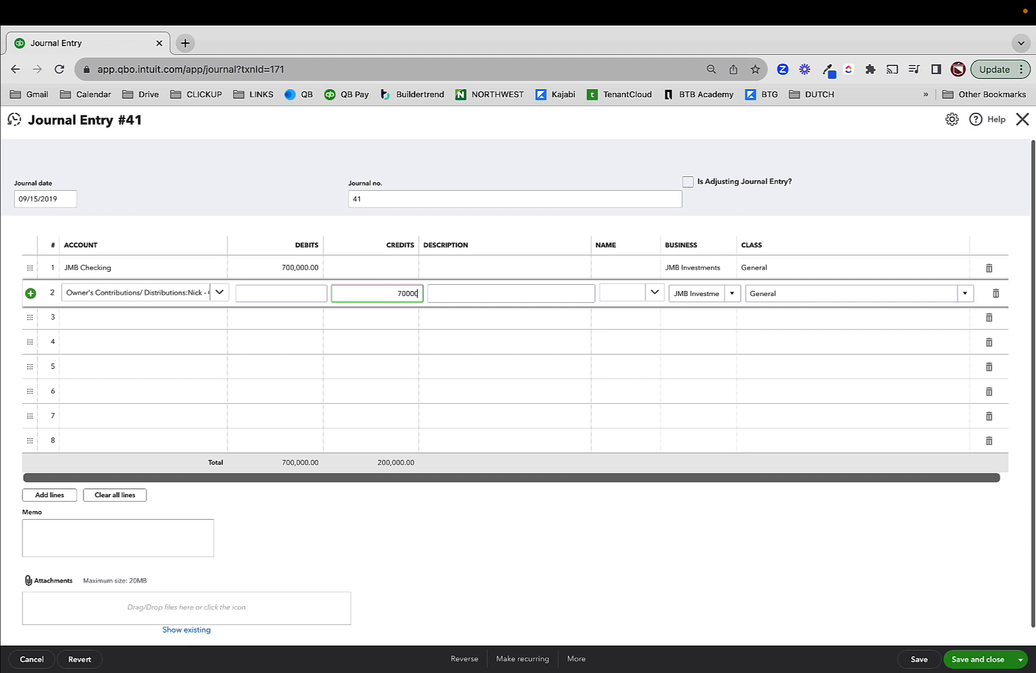
pyautogui.press('Tab')
pyautogui.click(474, 502)
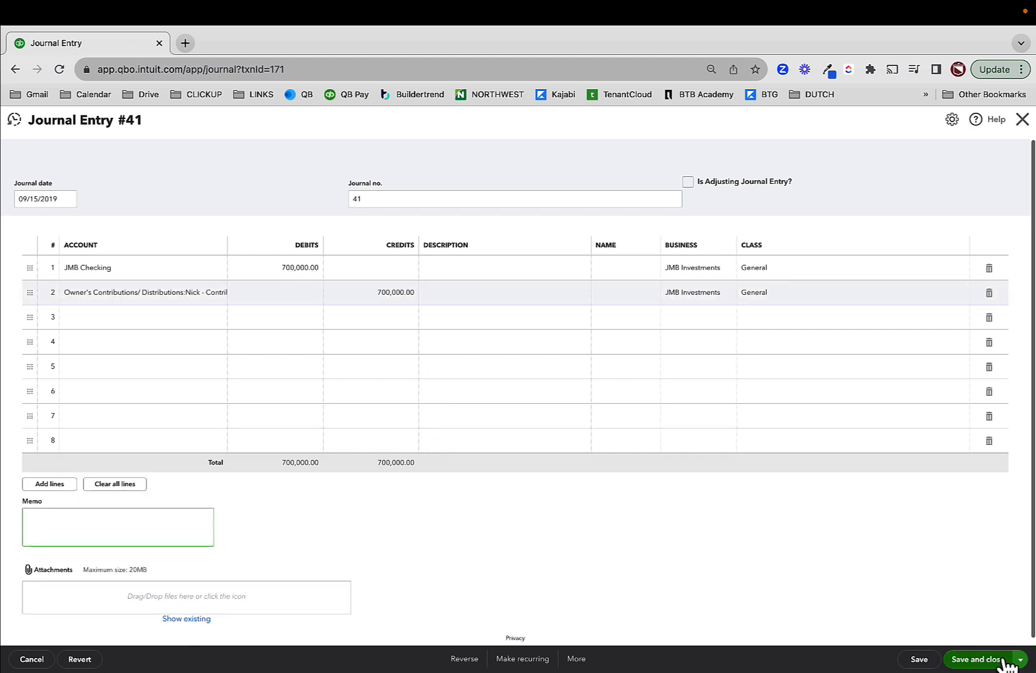
pyautogui.click(974, 660)
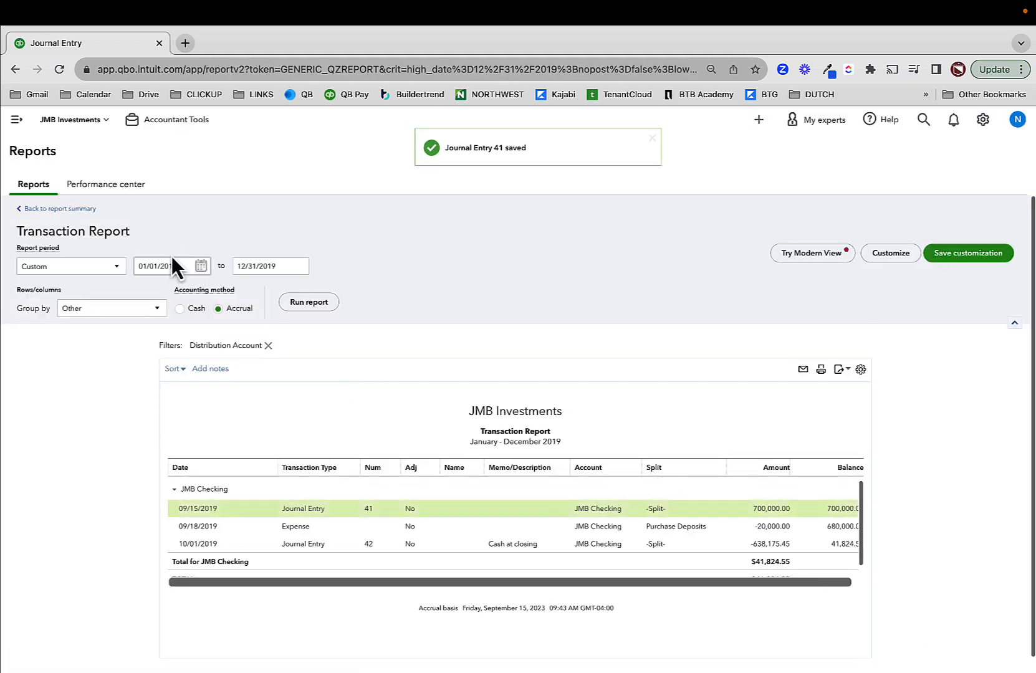
# Return to the balance sheet to review it, and switch to the HUD Google Sheet to check the SWAN sheet's settlement charges to borrower.
pyautogui.click(68, 210)
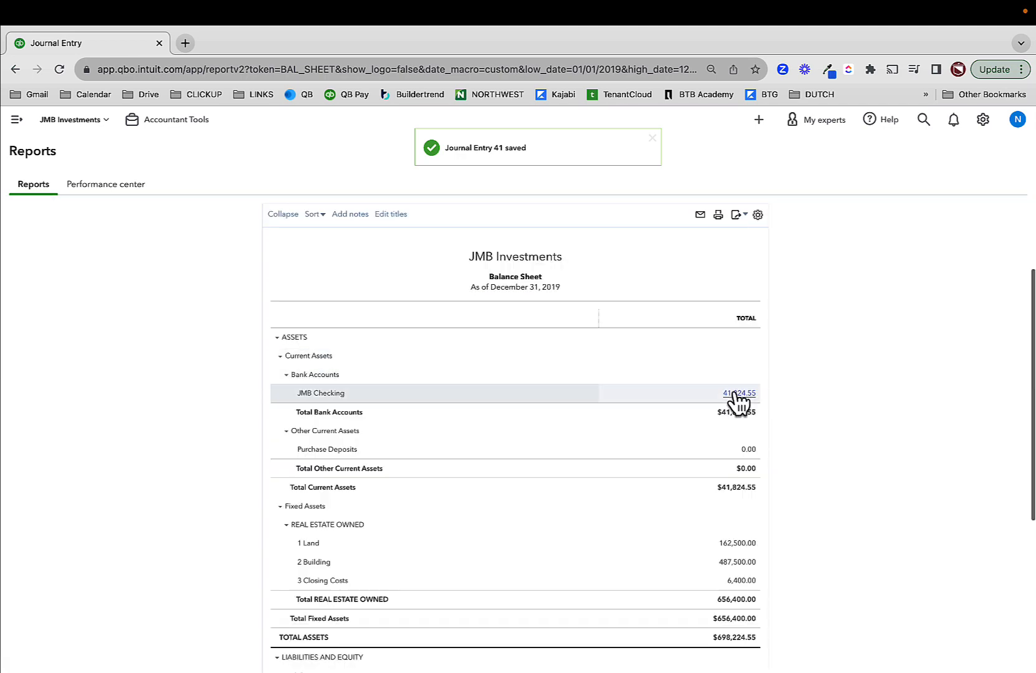
pyautogui.scroll(-2, 757, 598)
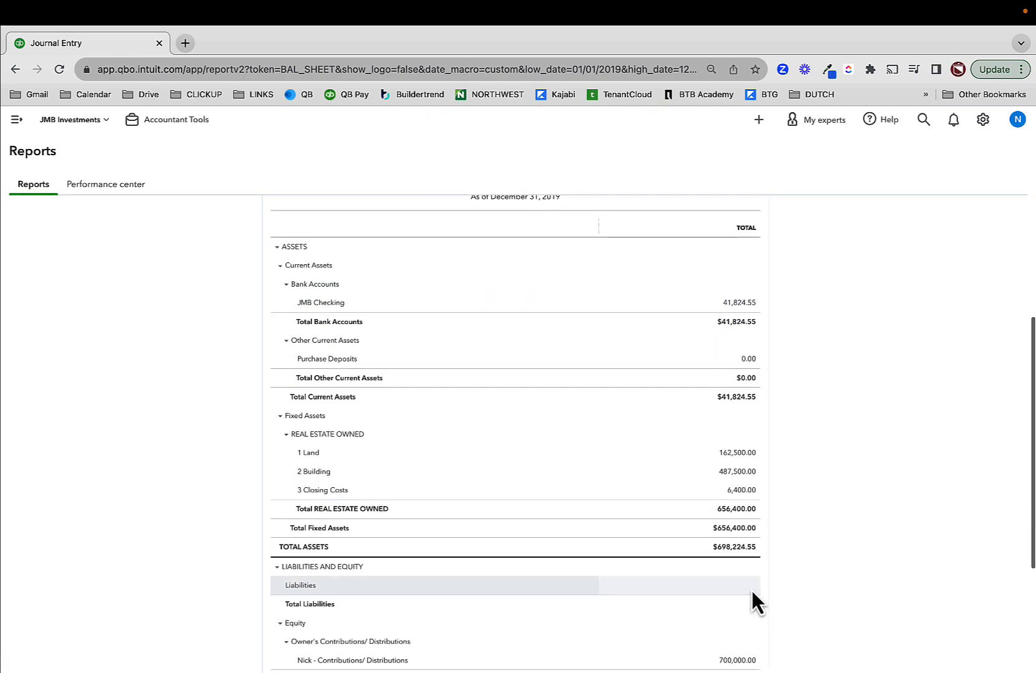
pyautogui.hotkey('ctrl', 'Right')
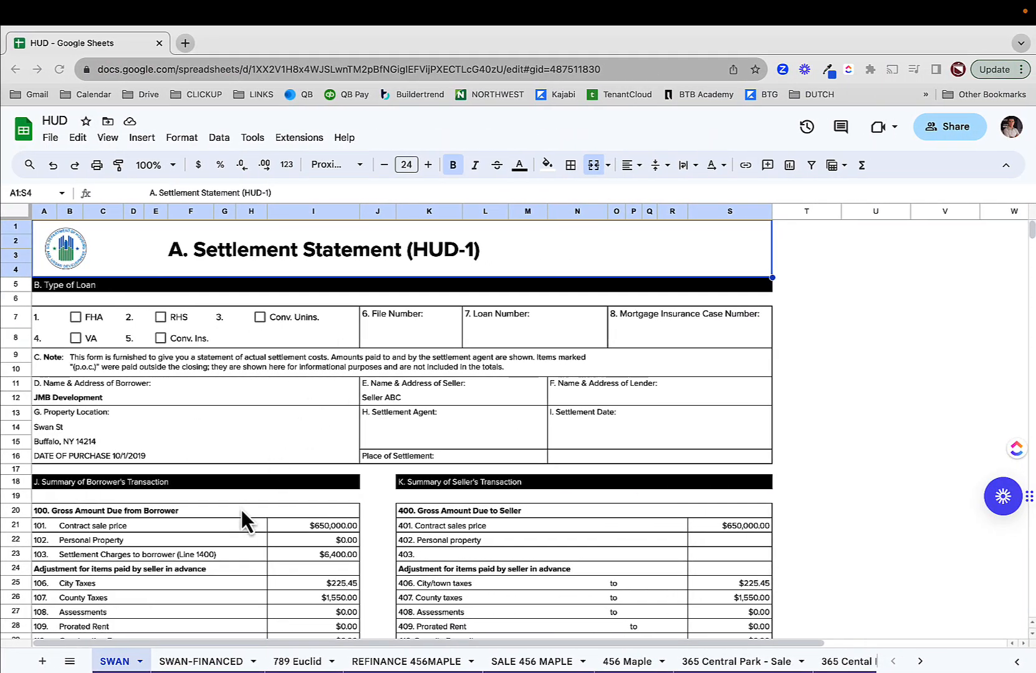
pyautogui.scroll(-3, 243, 512)
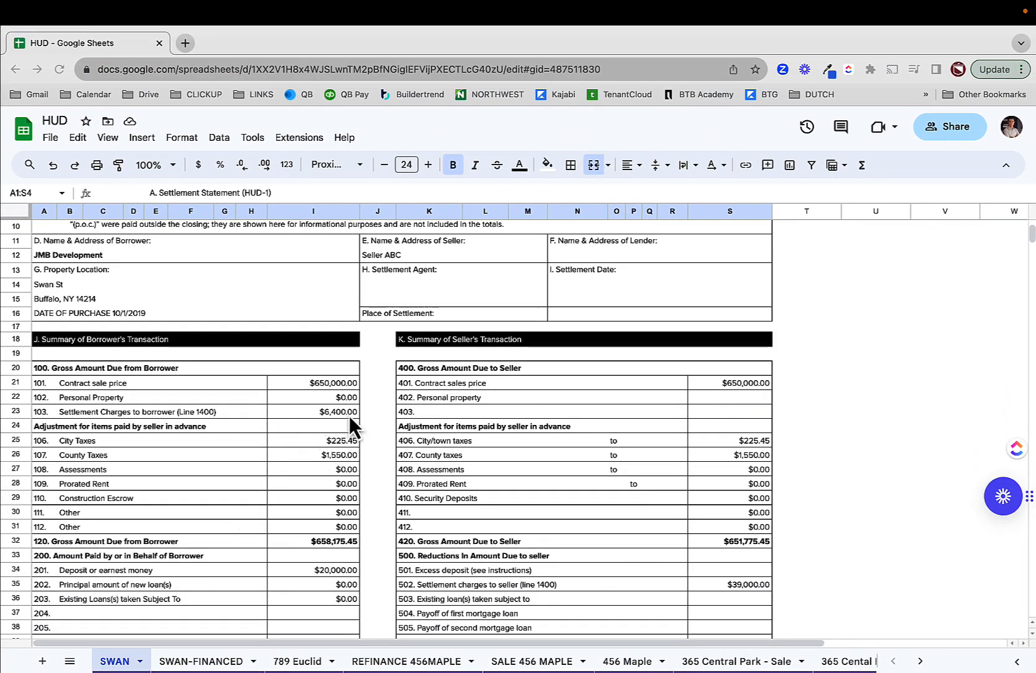
pyautogui.click(348, 415)
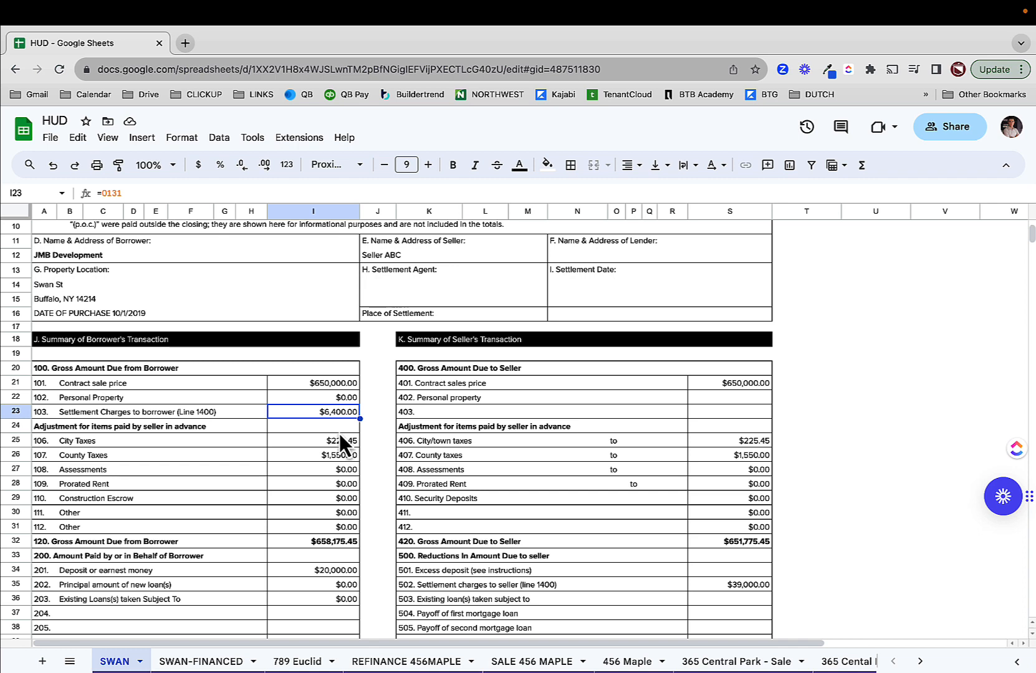
# Open the SWAN-FINANCED sheet and examine the contract sale price, settlement charges to borrower and principal amount of new loans.
pyautogui.click(200, 661)
pyautogui.scroll(-3, 297, 513)
pyautogui.scroll(-1, 297, 521)
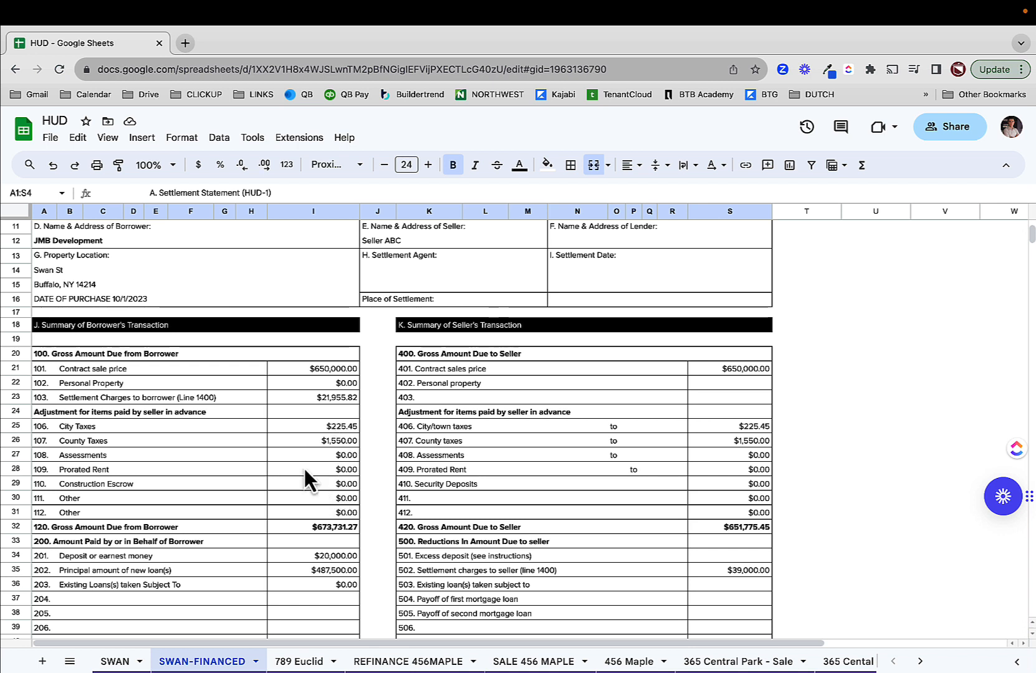
pyautogui.click(330, 372)
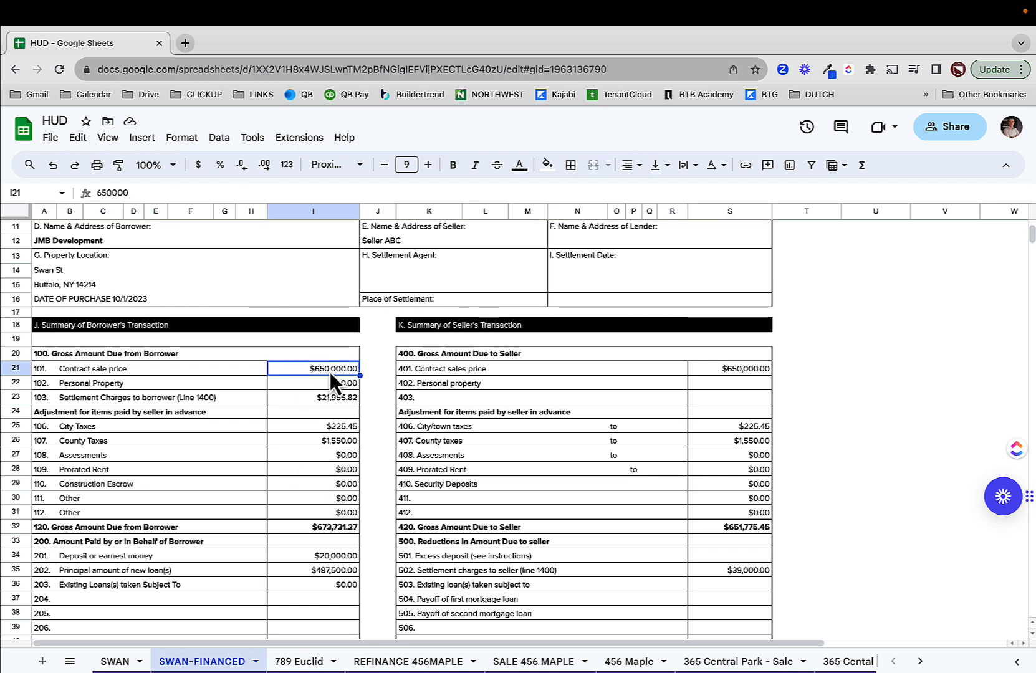
pyautogui.click(344, 399)
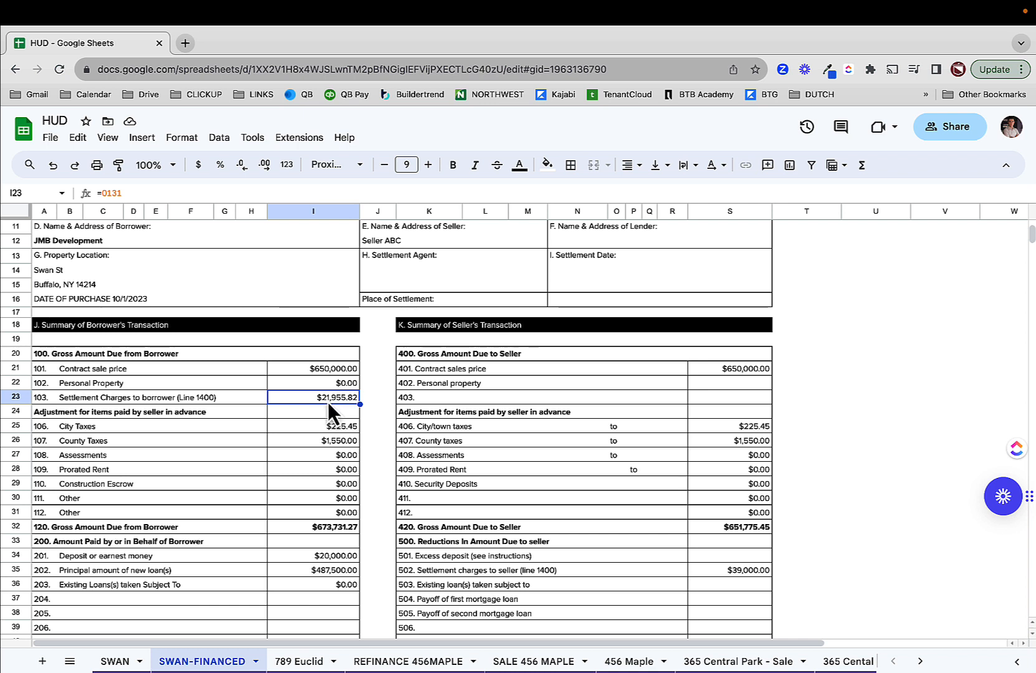
pyautogui.click(323, 572)
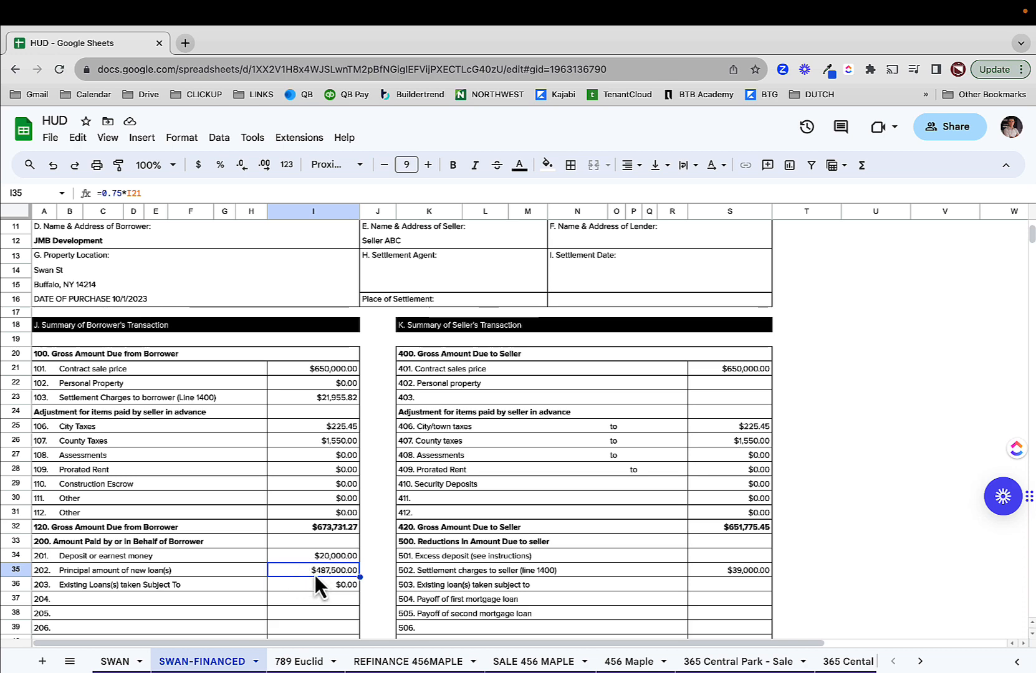
# Examine the borrower-paid title charges, origination charge, appraisal fee and daily interest charges in the Settlement Charges section.
pyautogui.scroll(-2, 303, 582)
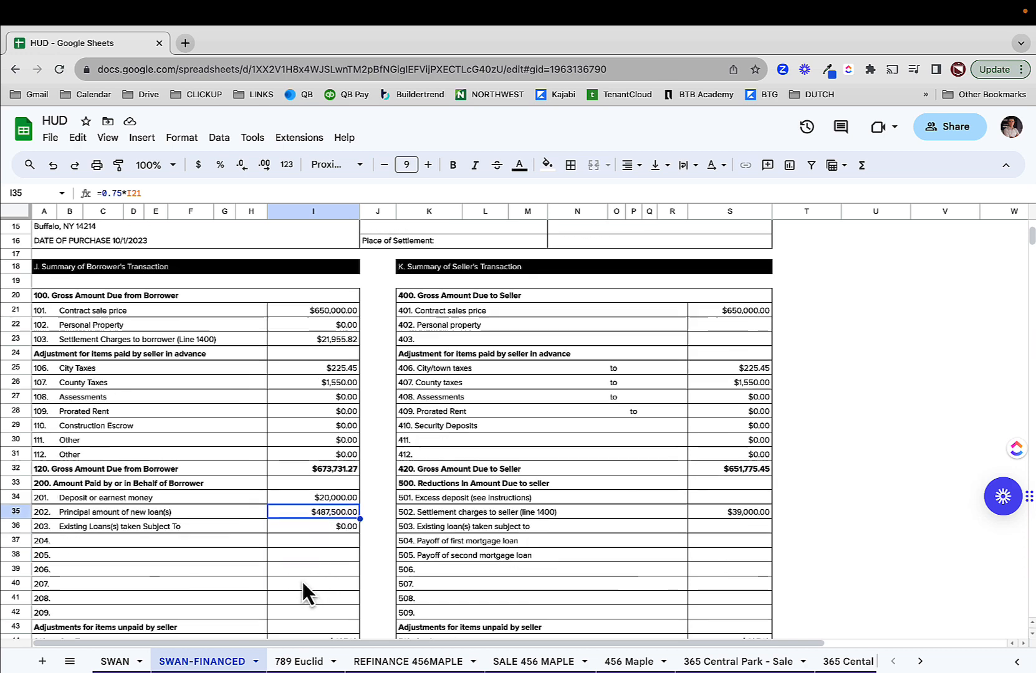
pyautogui.scroll(-12, 303, 583)
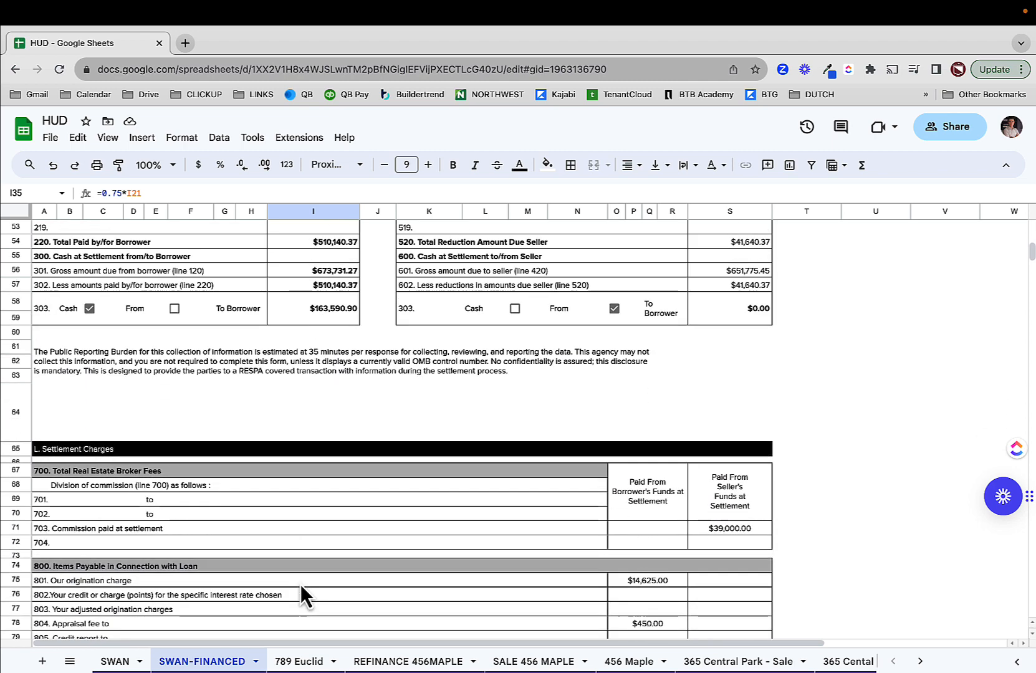
pyautogui.scroll(-6, 302, 583)
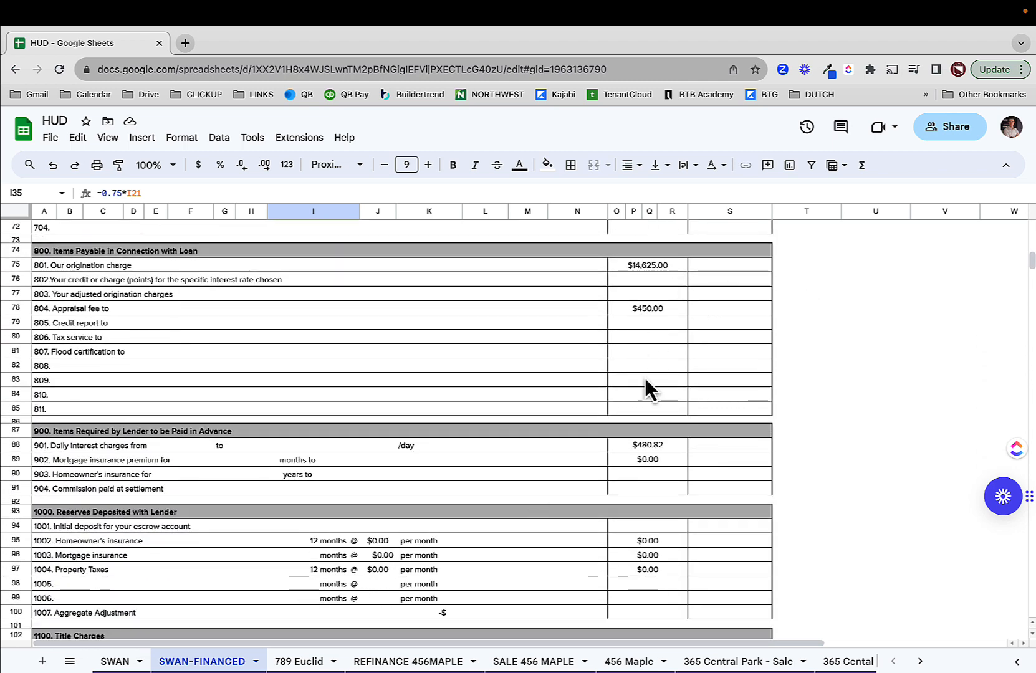
pyautogui.scroll(-4, 630, 403)
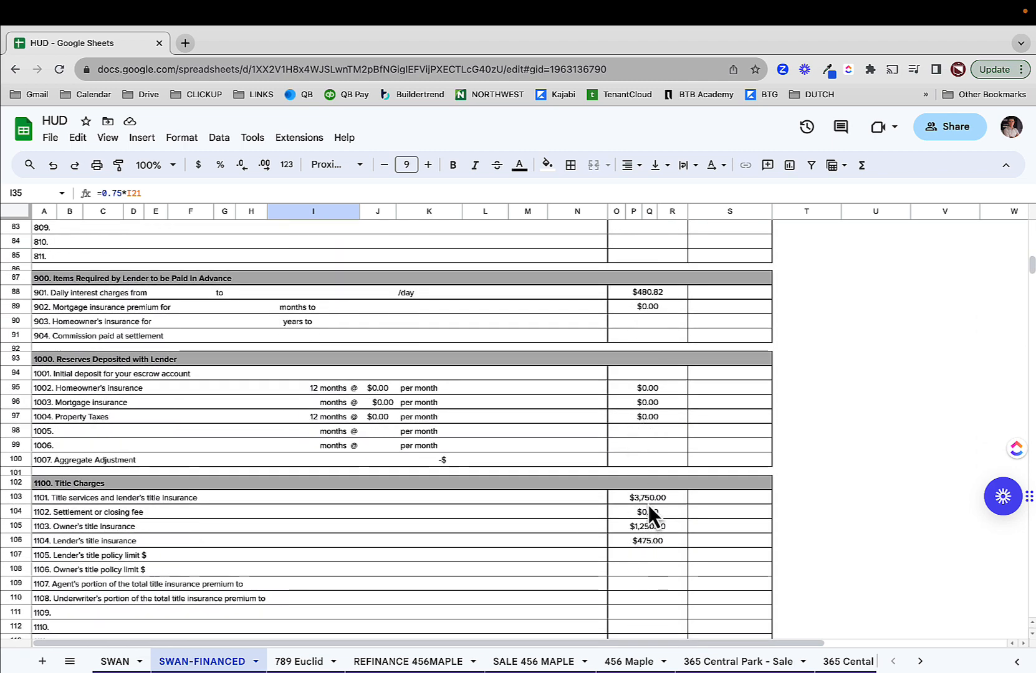
pyautogui.moveTo(649, 499); pyautogui.dragTo(649, 547)
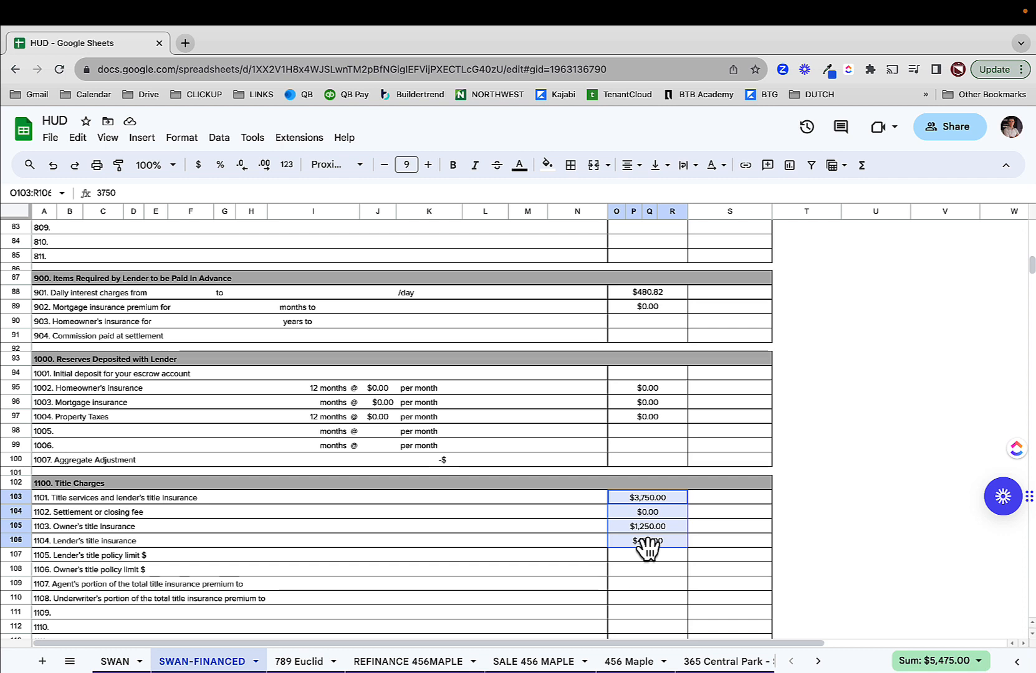
pyautogui.scroll(5, 645, 493)
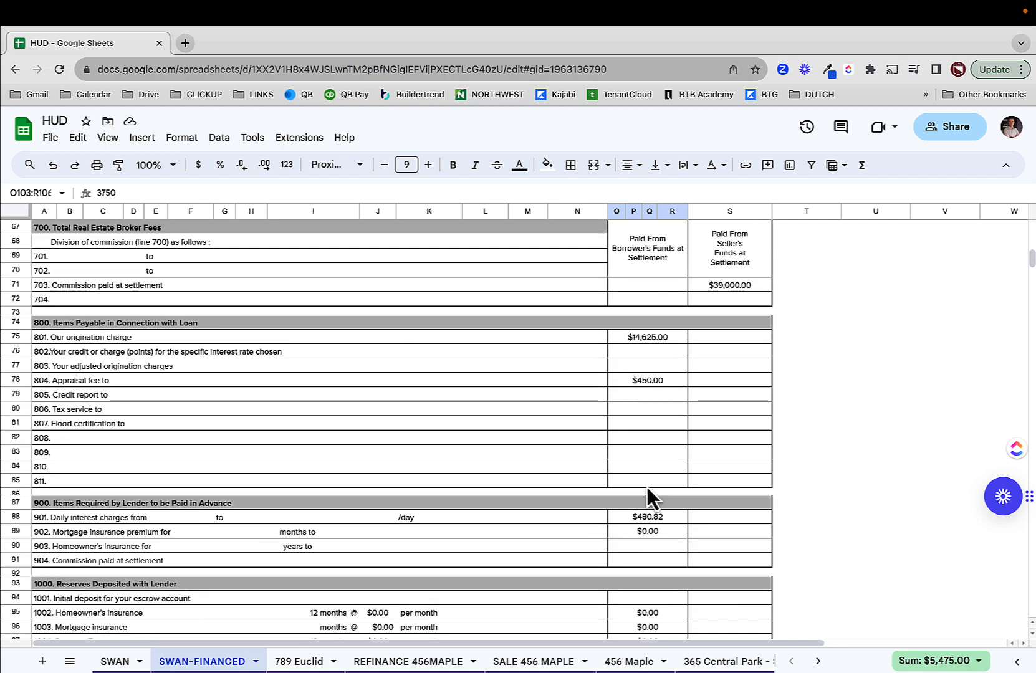
pyautogui.click(644, 337)
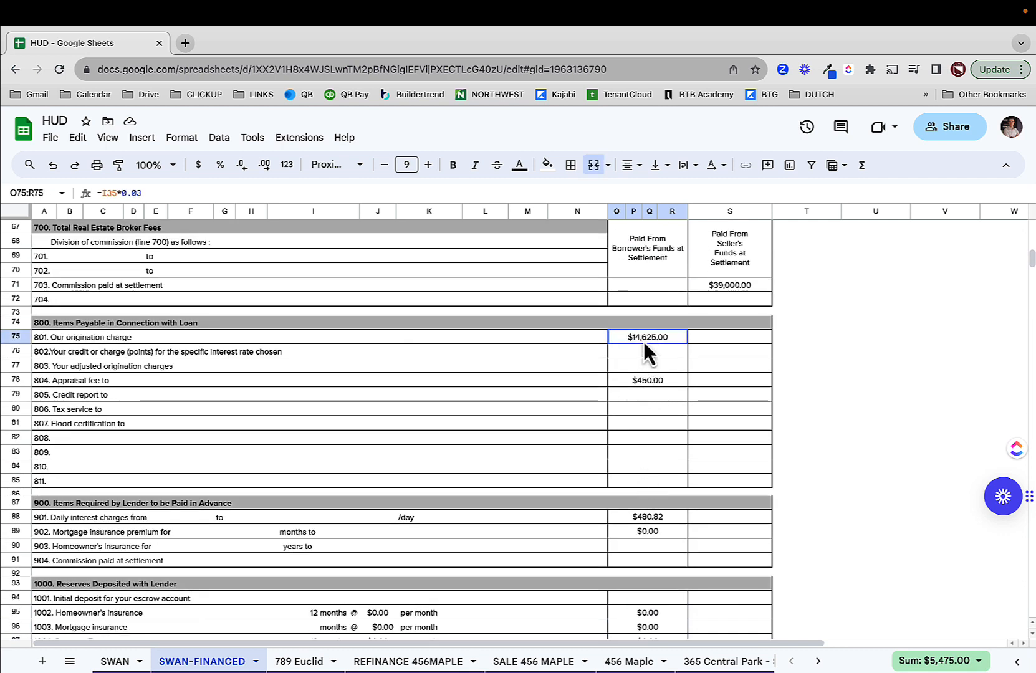
pyautogui.click(645, 382)
pyautogui.click(656, 520)
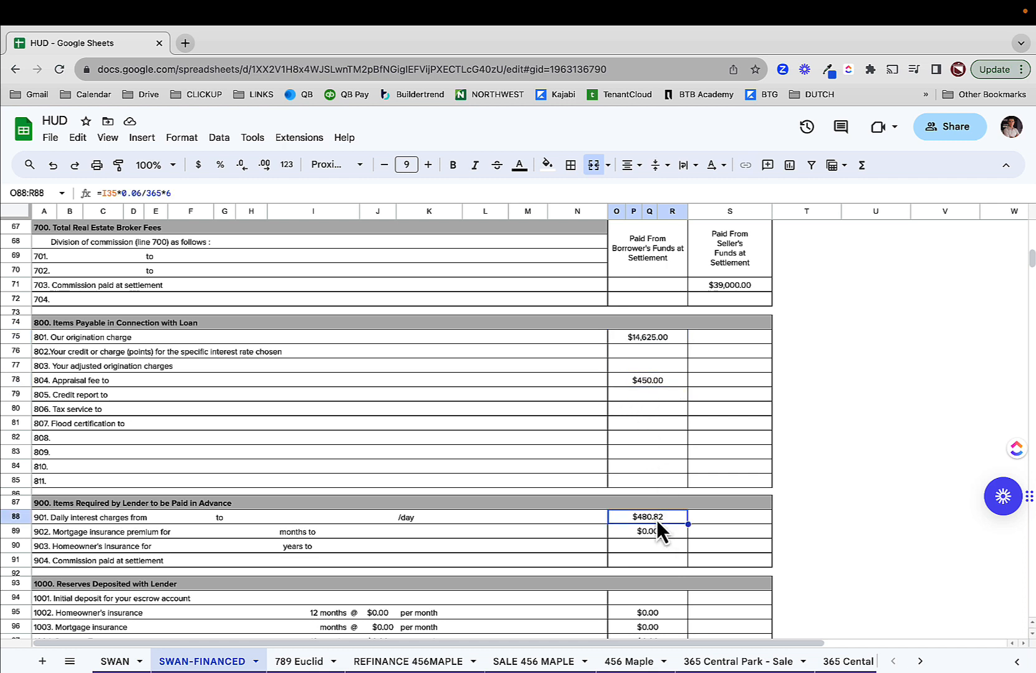
# Enter the lender reserves paid by the borrower: 450 for homeowner's insurance, 550 for mortgage insurance and 450 for property taxes.
pyautogui.scroll(-3, 654, 519)
pyautogui.click(658, 492)
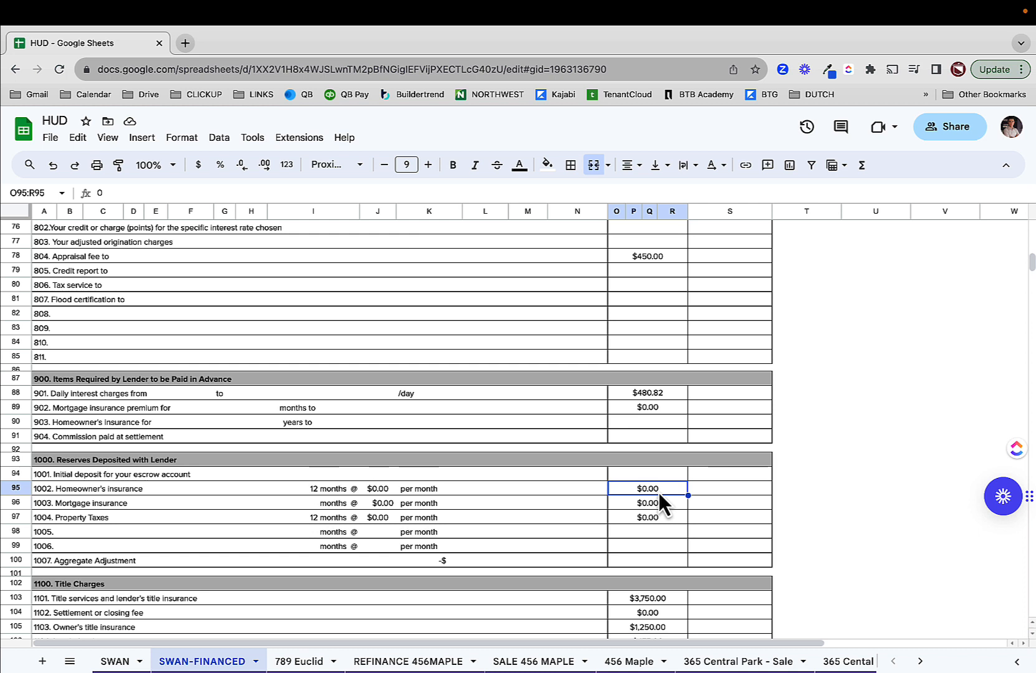
pyautogui.write('450')
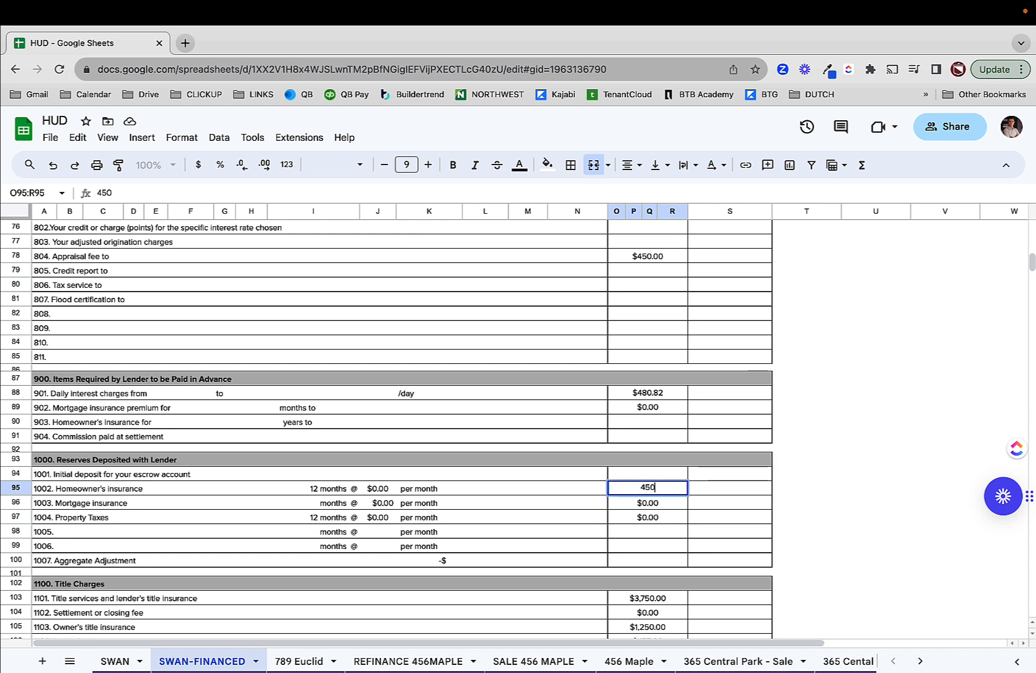
pyautogui.press('Return')
pyautogui.write('550')
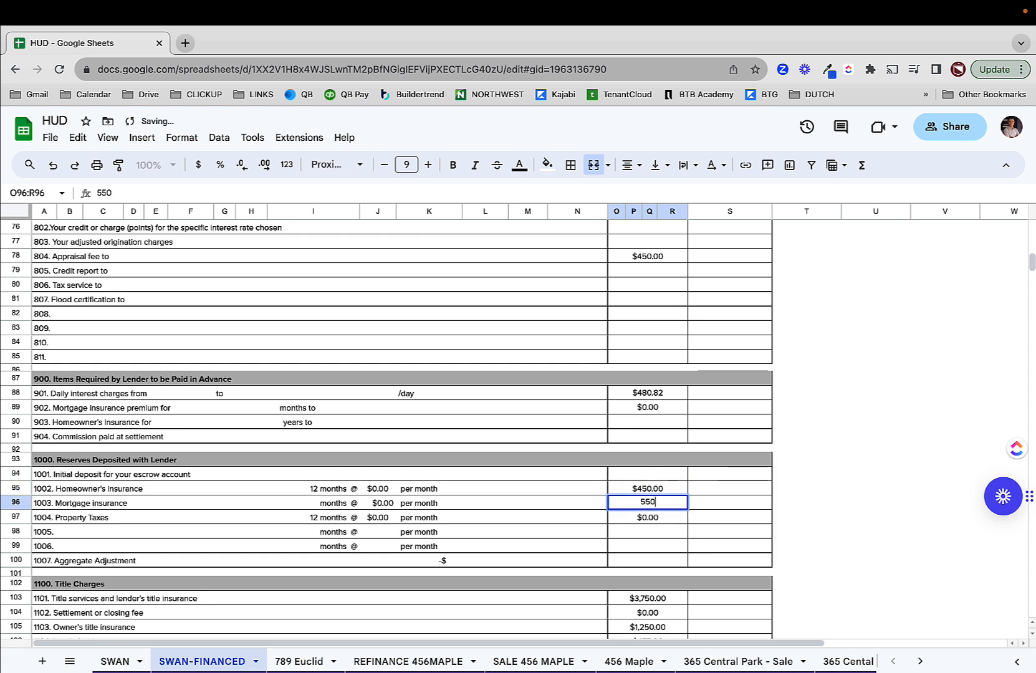
pyautogui.press('Return')
pyautogui.write('450')
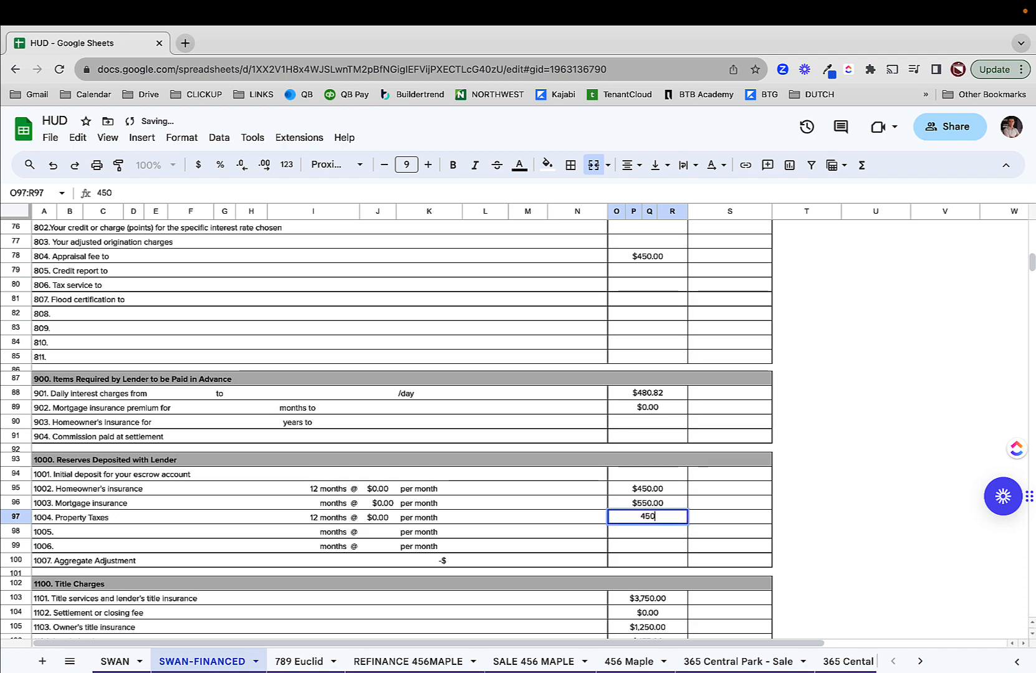
pyautogui.press('Return')
pyautogui.moveTo(661, 488); pyautogui.dragTo(650, 521)
pyautogui.scroll(15, 384, 501)
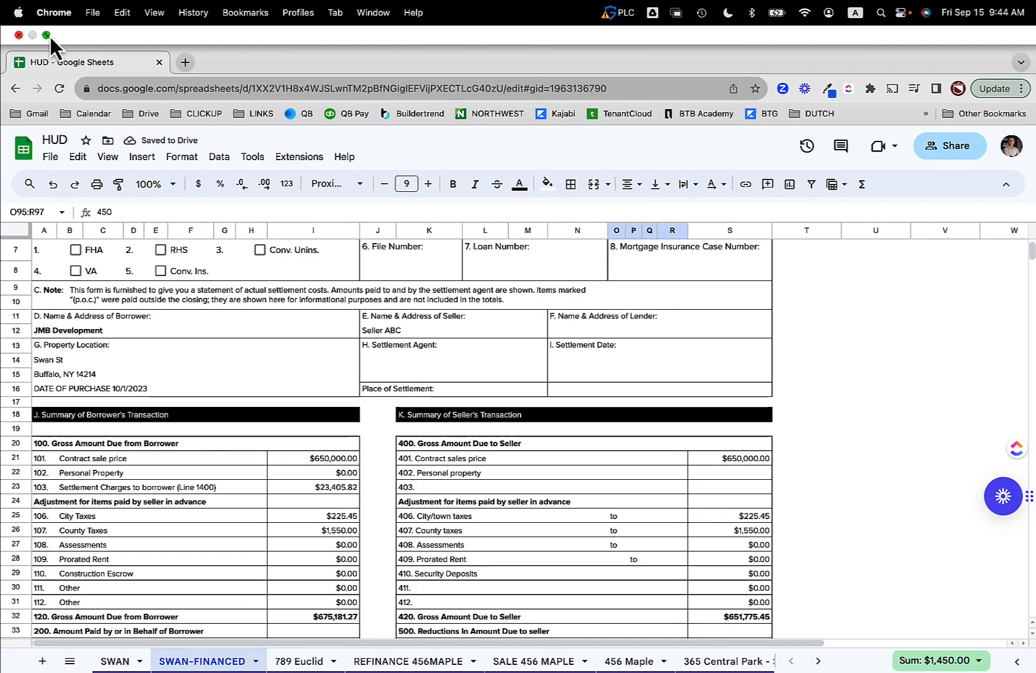
# Tile the QuickBooks balance sheet and the HUD spreadsheet side by side in full screen, with QuickBooks on the left half.
pyautogui.click(49, 36)
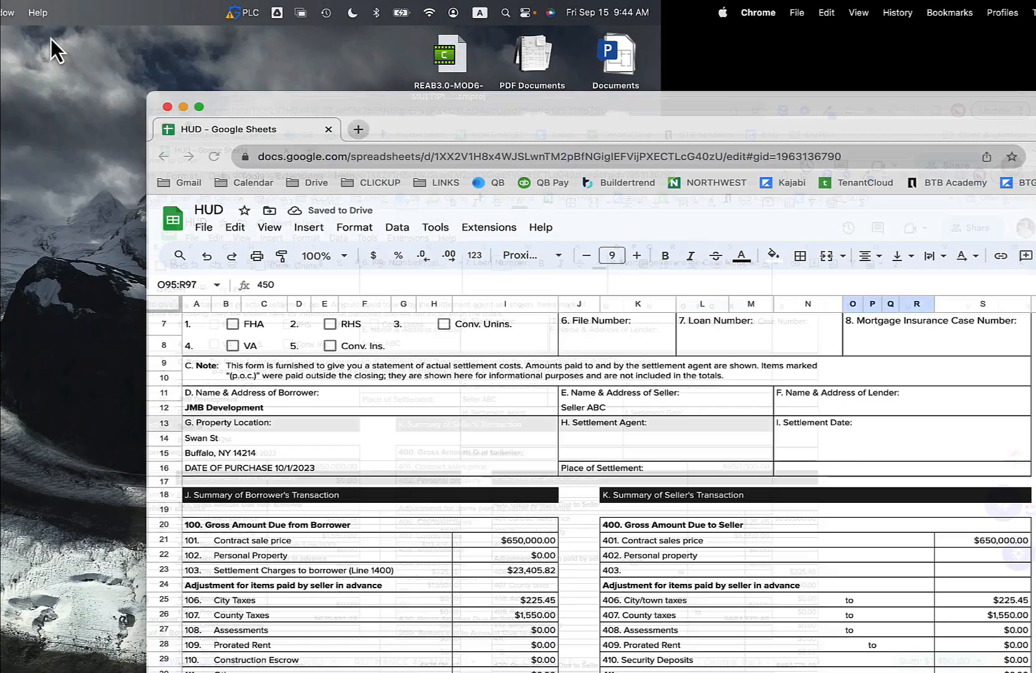
pyautogui.hotkey('ctrl', 'Right')
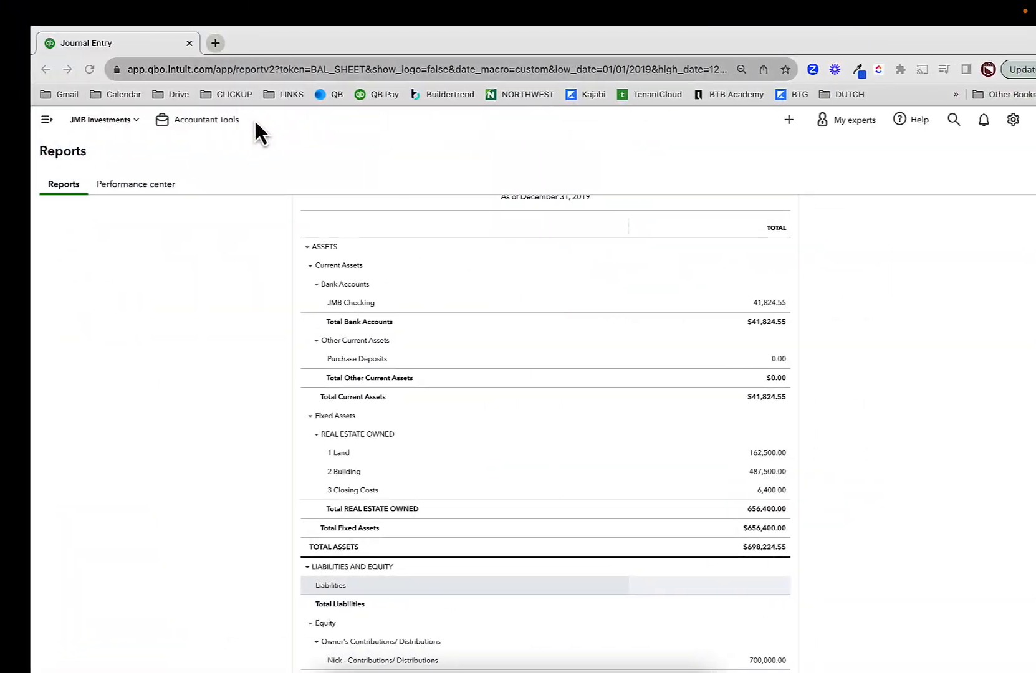
pyautogui.click(47, 39)
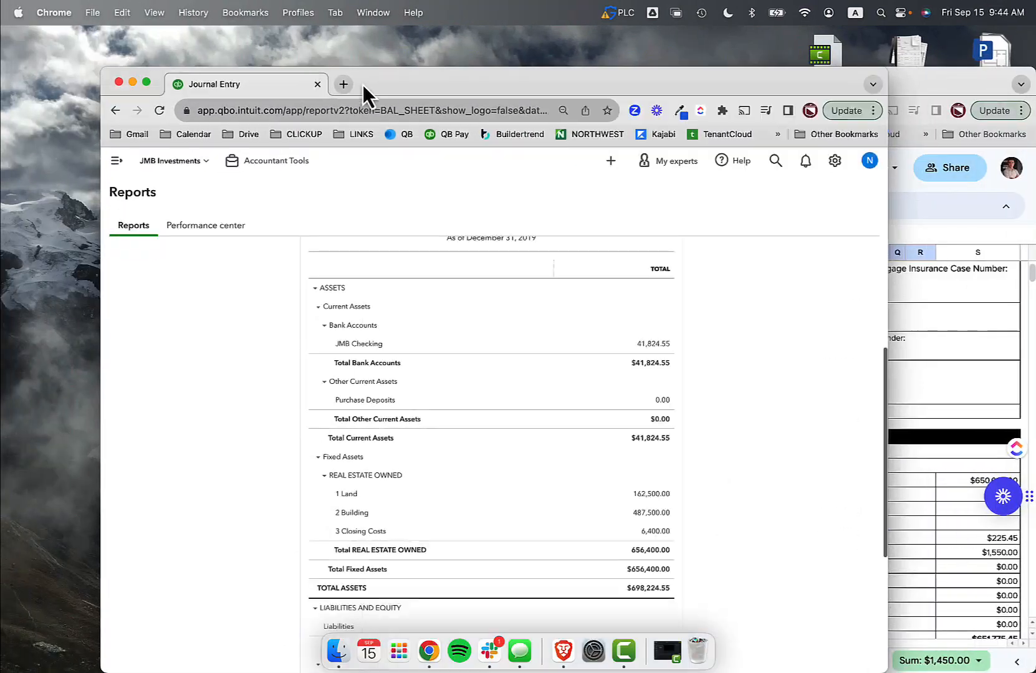
pyautogui.moveTo(227, 105)
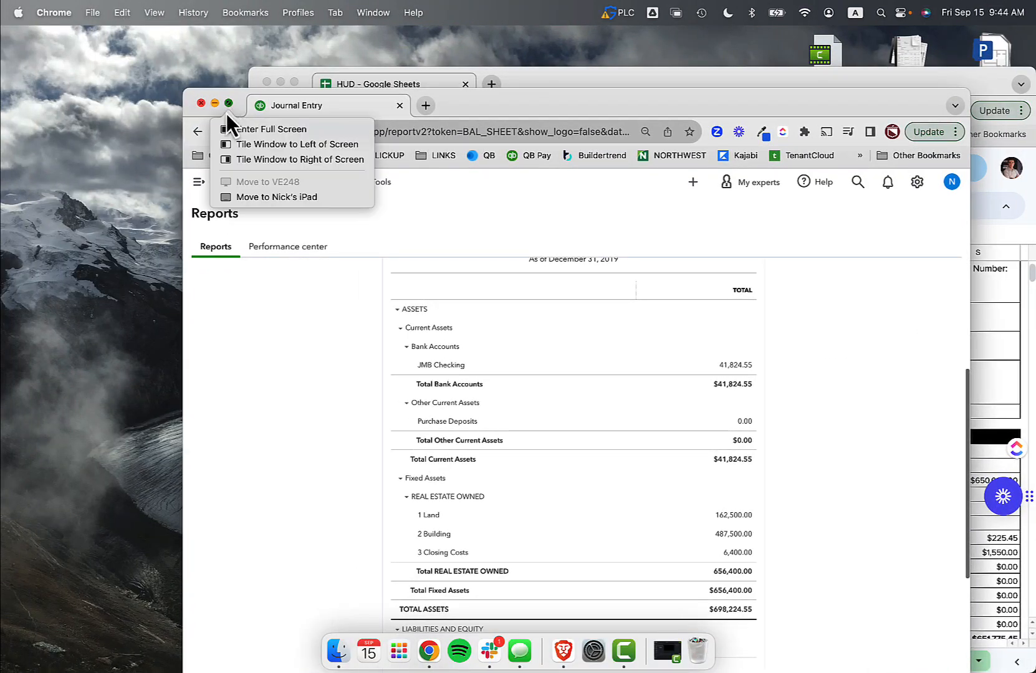
pyautogui.click(227, 144)
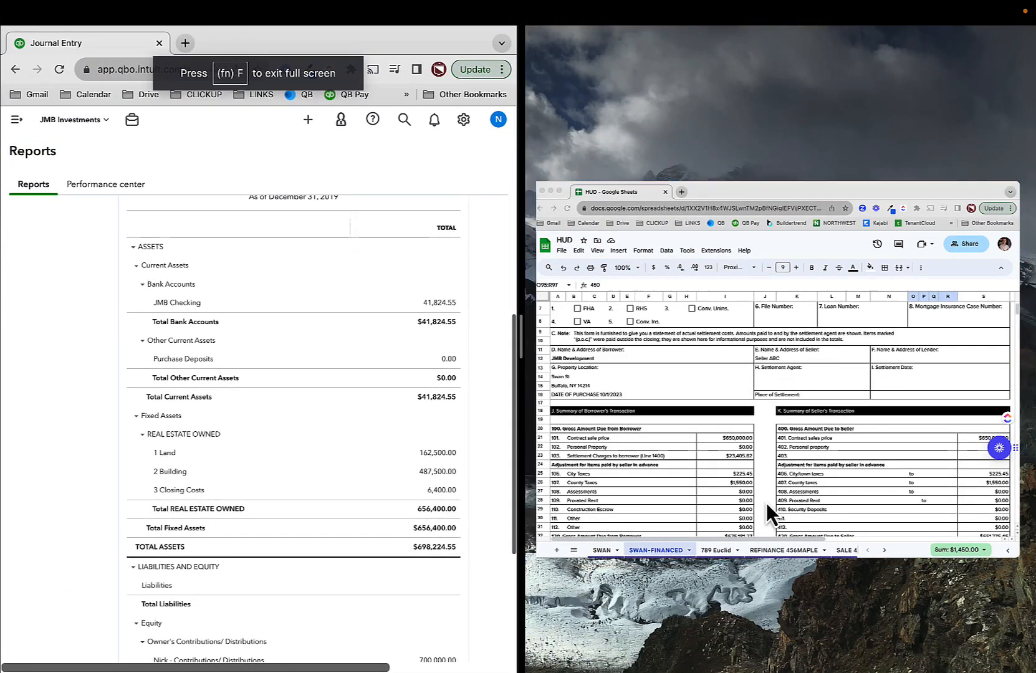
pyautogui.click(764, 502)
pyautogui.scroll(-1, 709, 462)
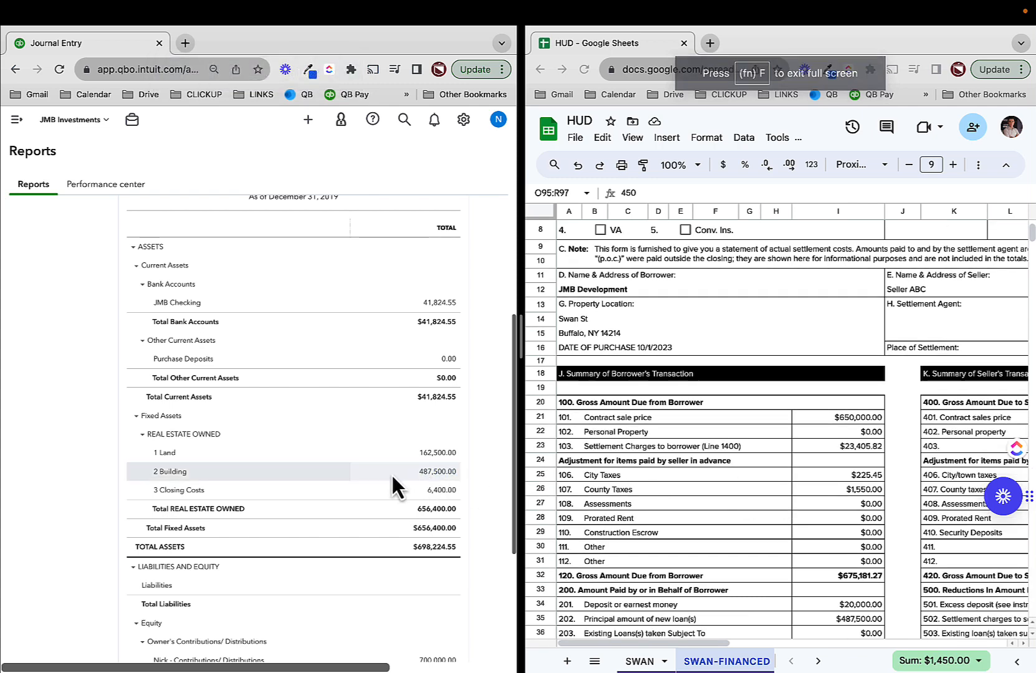
# Open the journal entry behind the 1 Land balance and select the settlement charges to borrower amount in the HUD sheet.
pyautogui.click(438, 454)
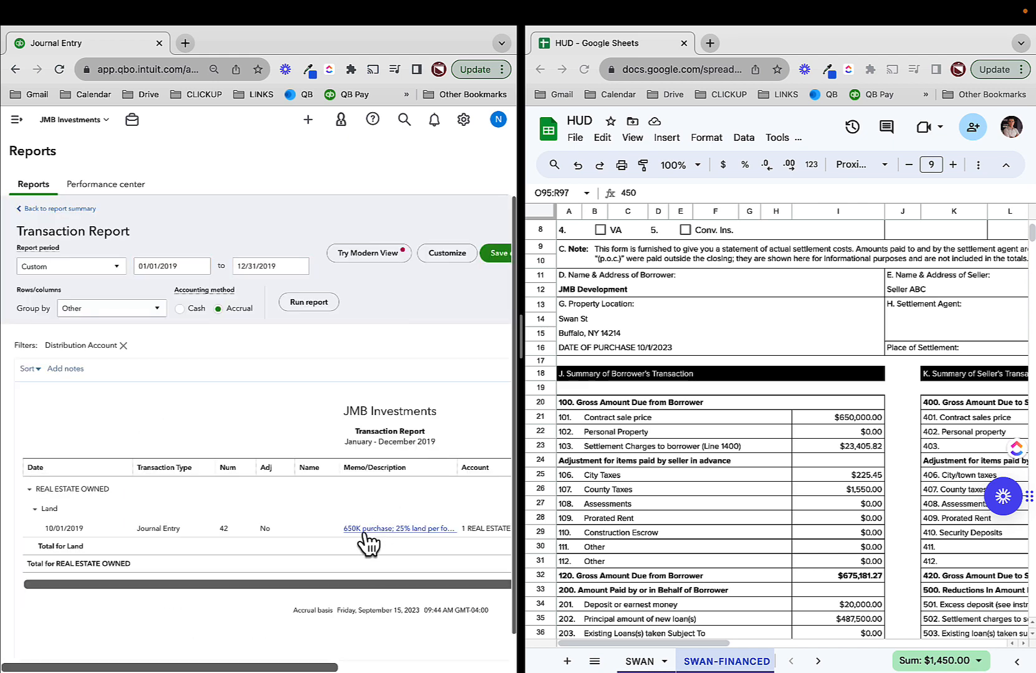
pyautogui.click(365, 530)
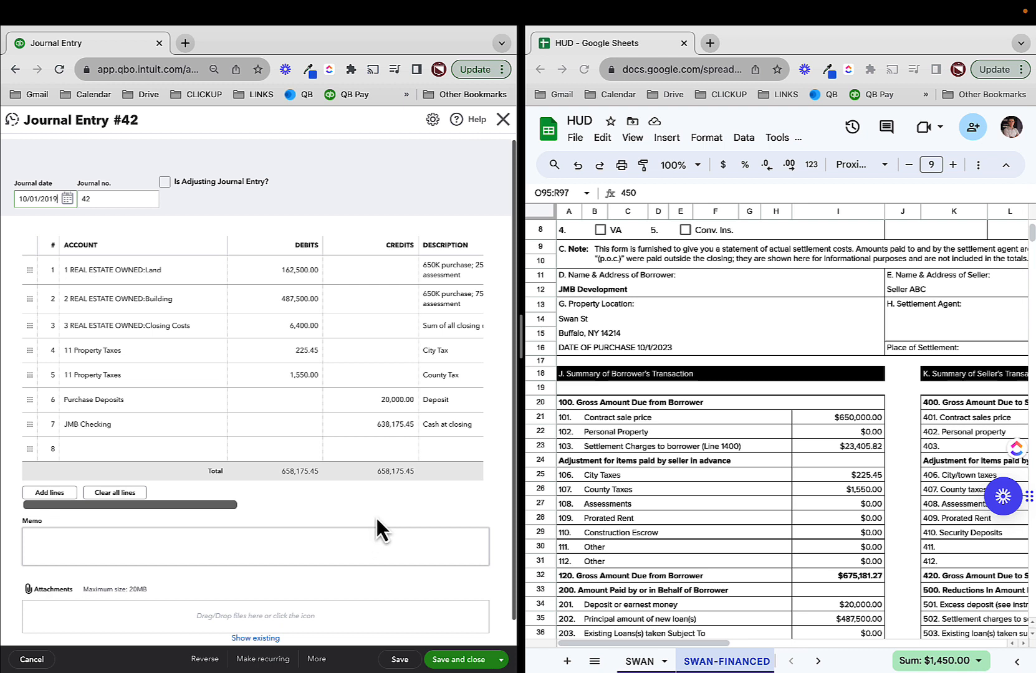
pyautogui.click(175, 281)
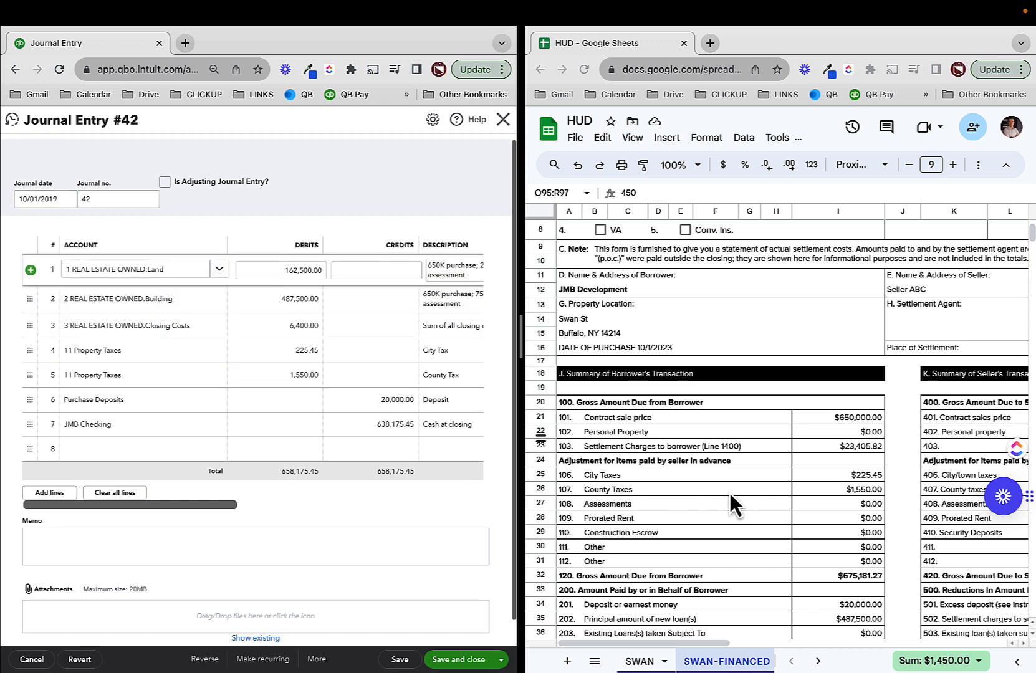
pyautogui.scroll(-3, 731, 494)
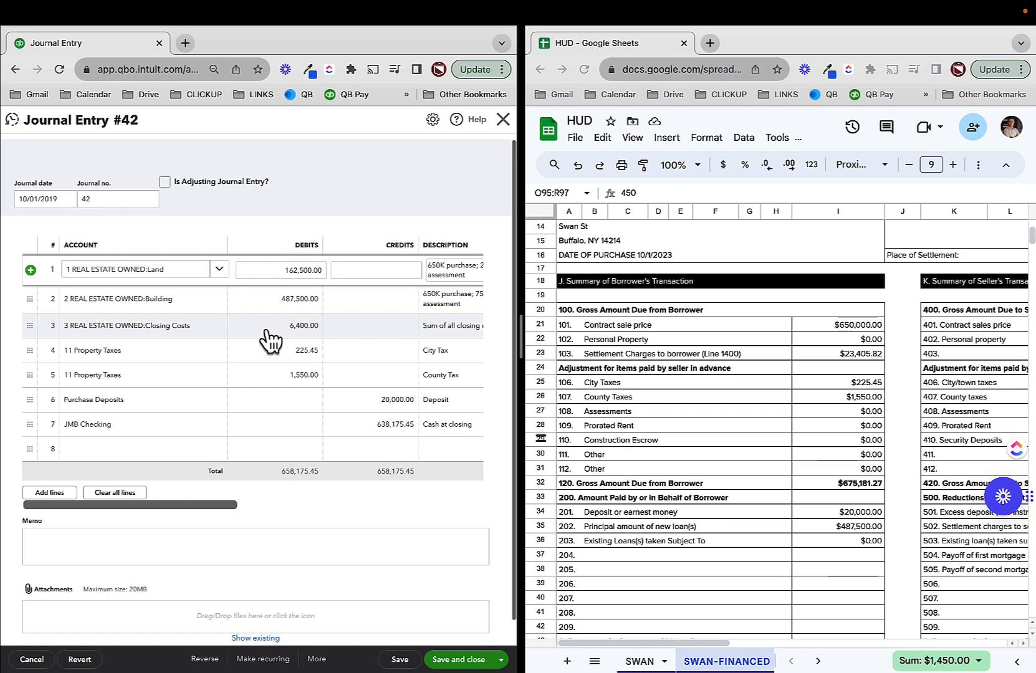
pyautogui.click(833, 353)
pyautogui.click(833, 353)
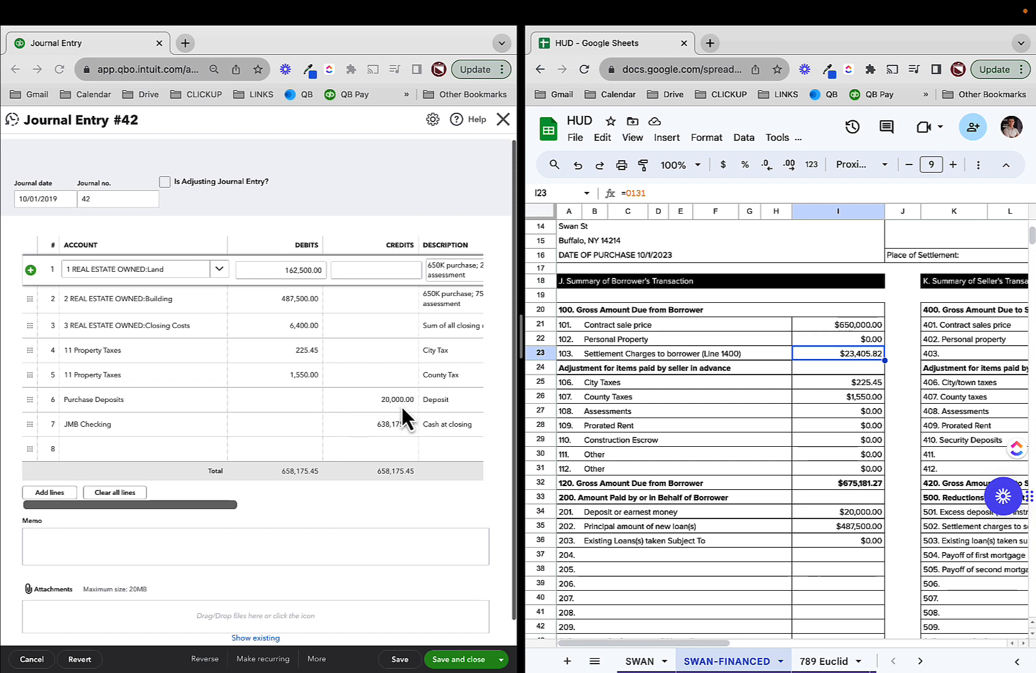
# Delete the JMB Checking cash-at-closing line from the purchase journal entry.
pyautogui.hscroll(5, 404, 428)
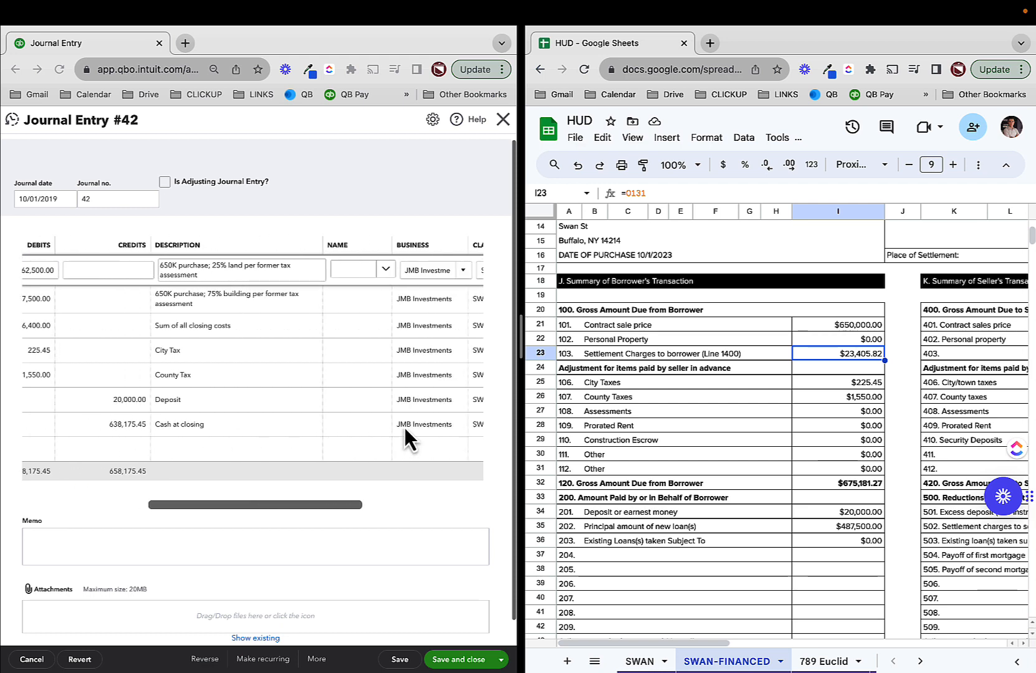
pyautogui.hscroll(3, 404, 427)
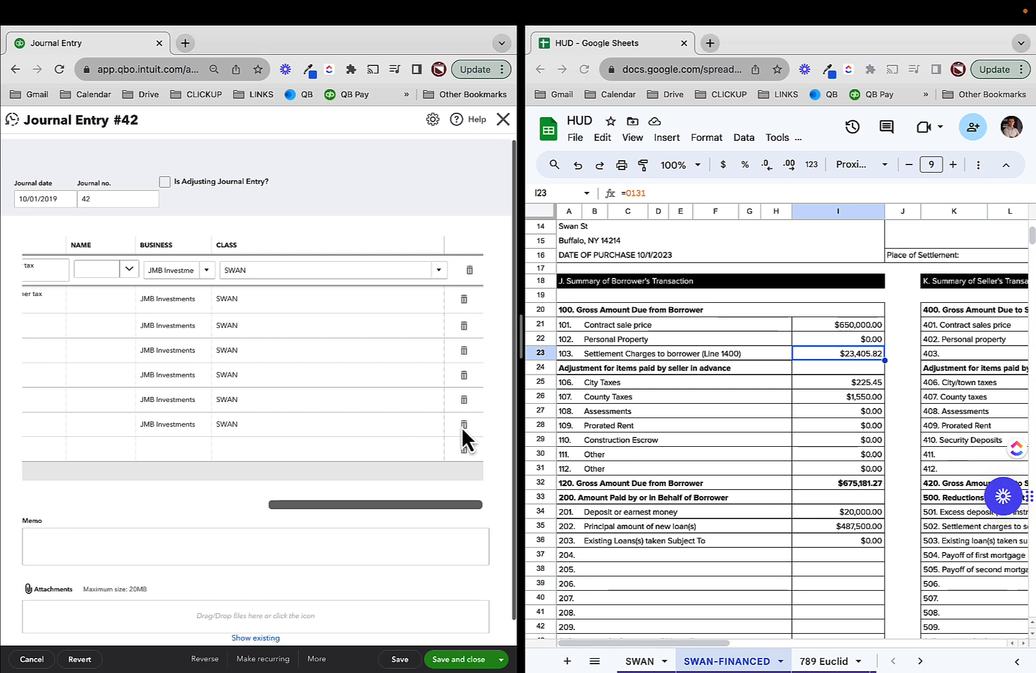
pyautogui.hscroll(-8, 255, 431)
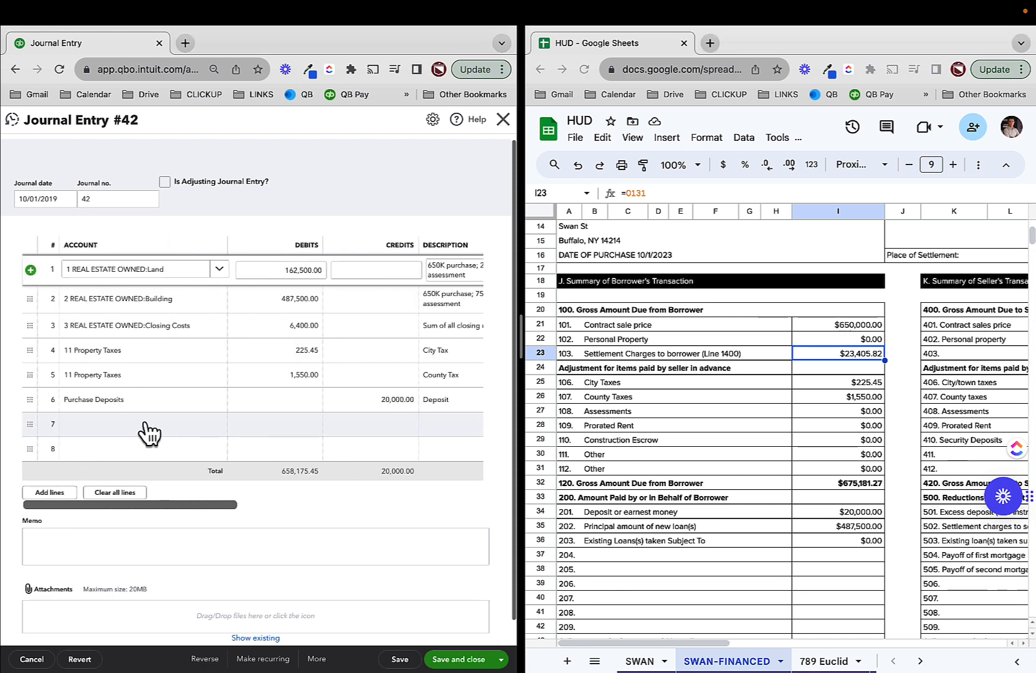
# Examine the borrower-paid items payable in connection with the loan in the HUD sheet's Settlement Charges section.
pyautogui.click(742, 401)
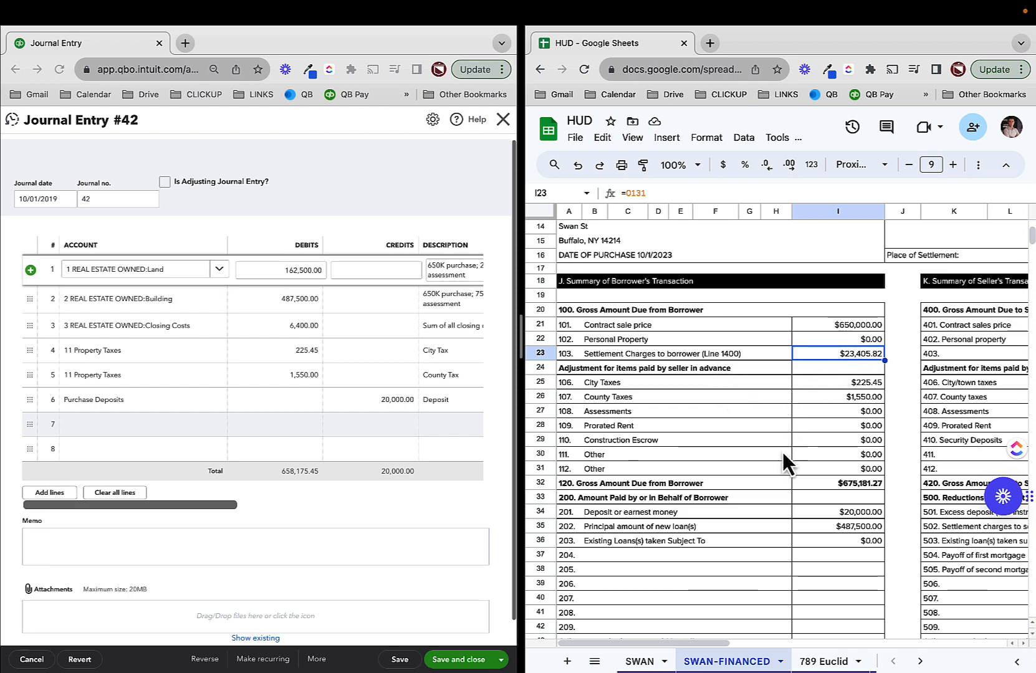
pyautogui.scroll(-5, 784, 452)
pyautogui.scroll(-5, 782, 449)
pyautogui.hscroll(5, 792, 445)
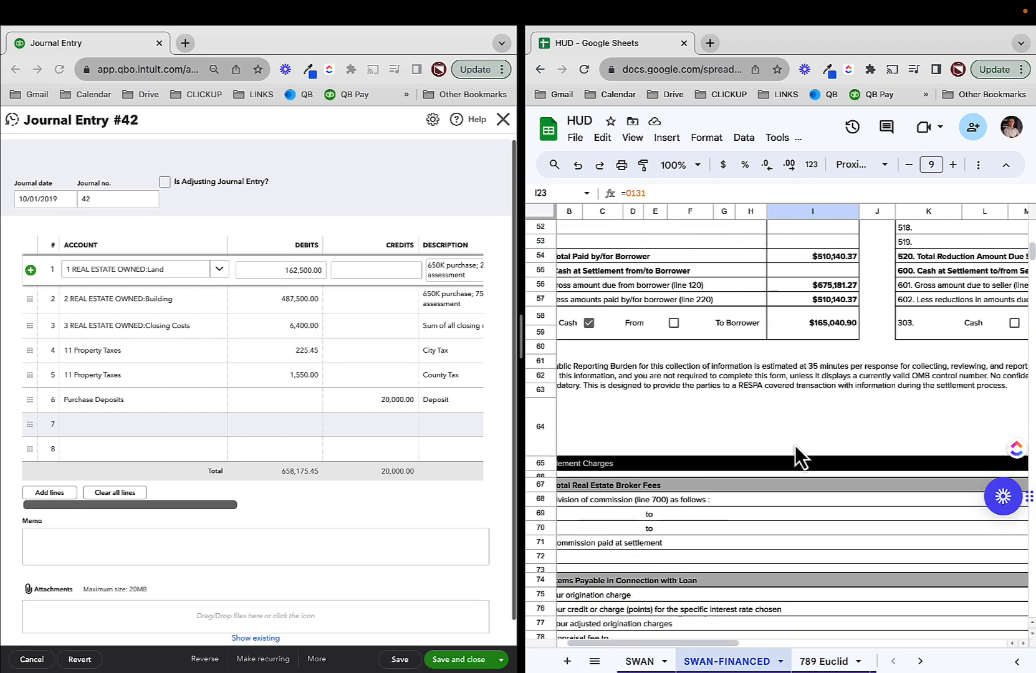
pyautogui.scroll(-2, 795, 446)
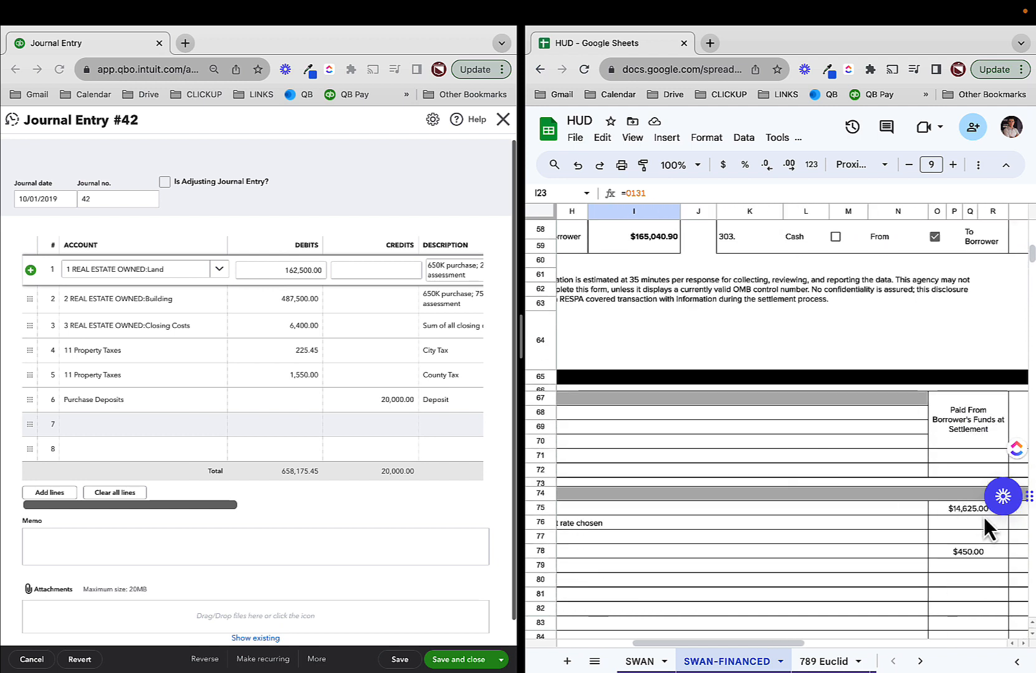
pyautogui.hscroll(-1, 817, 520)
pyautogui.hscroll(-3, 817, 530)
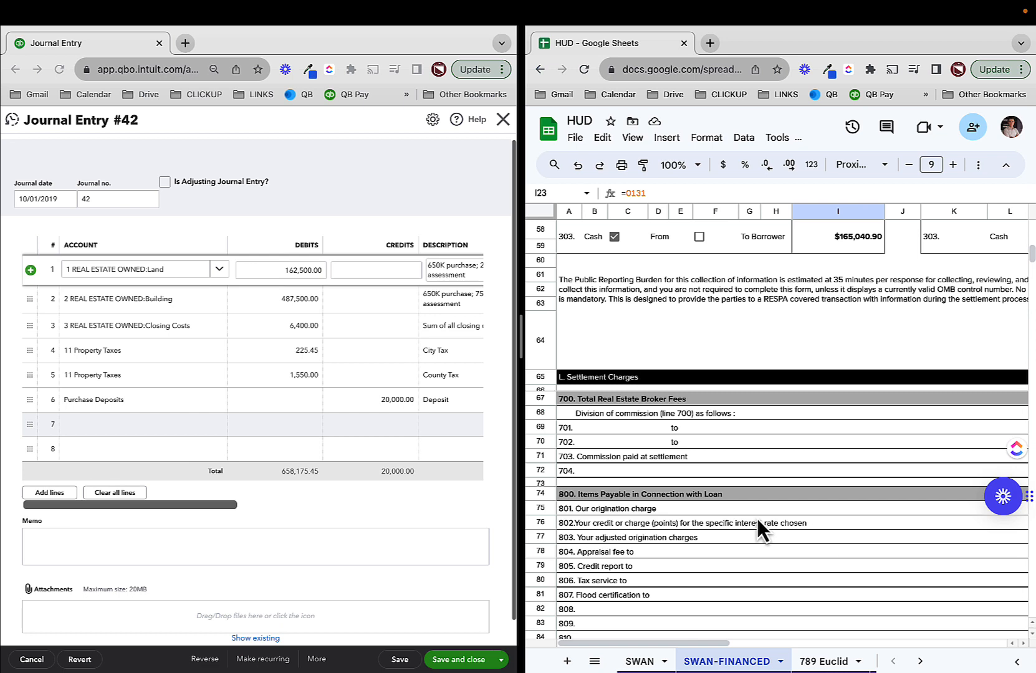
pyautogui.hscroll(6, 758, 519)
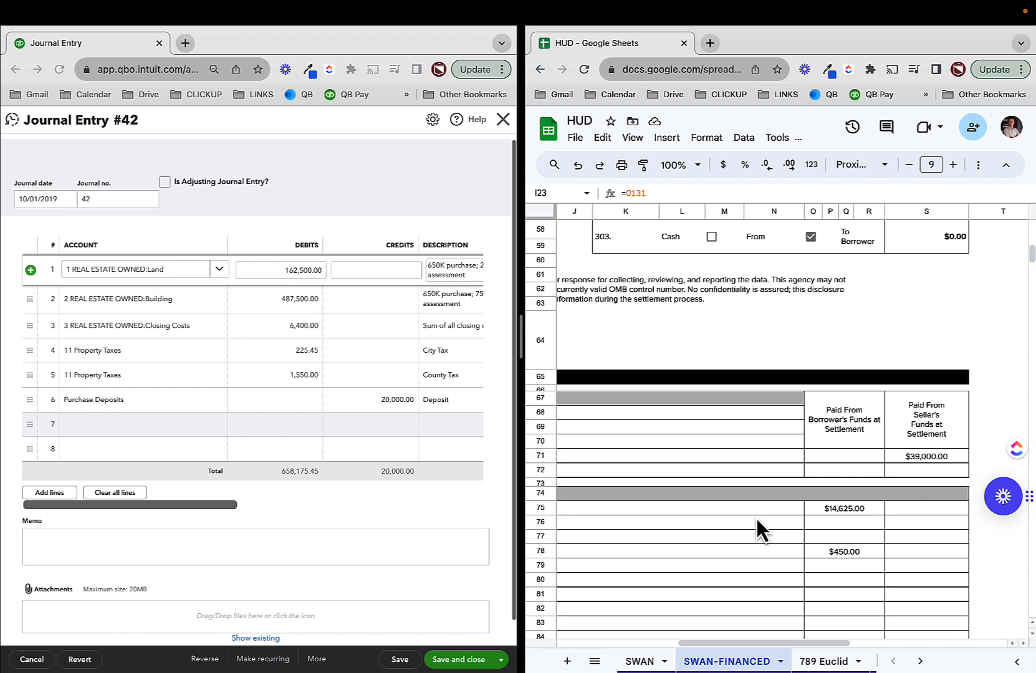
# Add a 09 Interest line with a debit of 14,625 on line 7 of the journal entry.
pyautogui.click(113, 429)
pyautogui.click(112, 426)
pyautogui.write('interest')
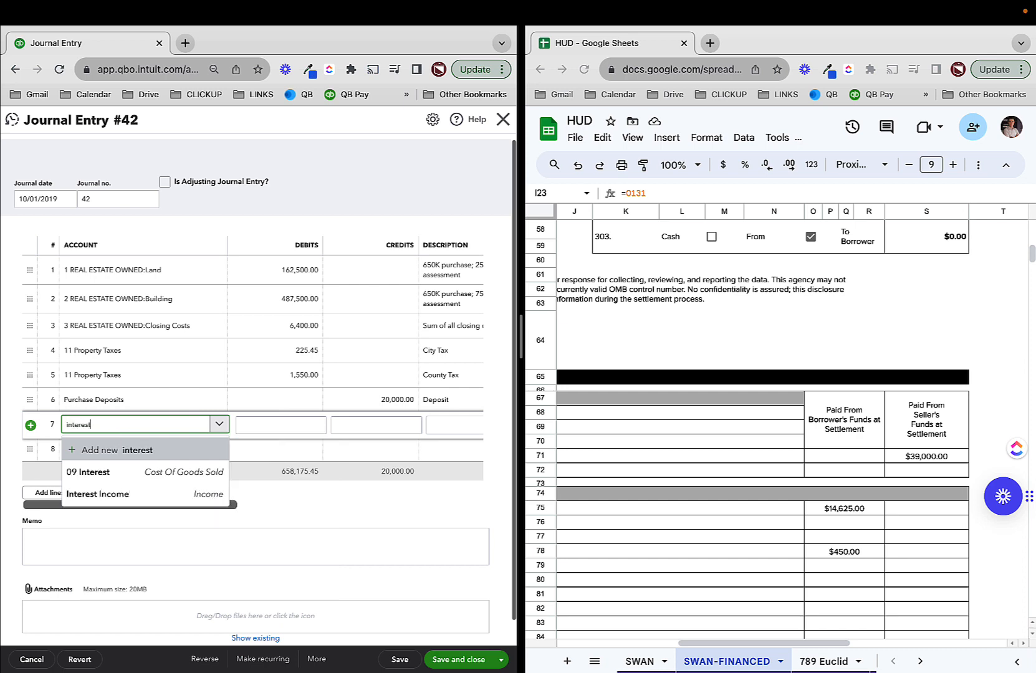
pyautogui.click(97, 476)
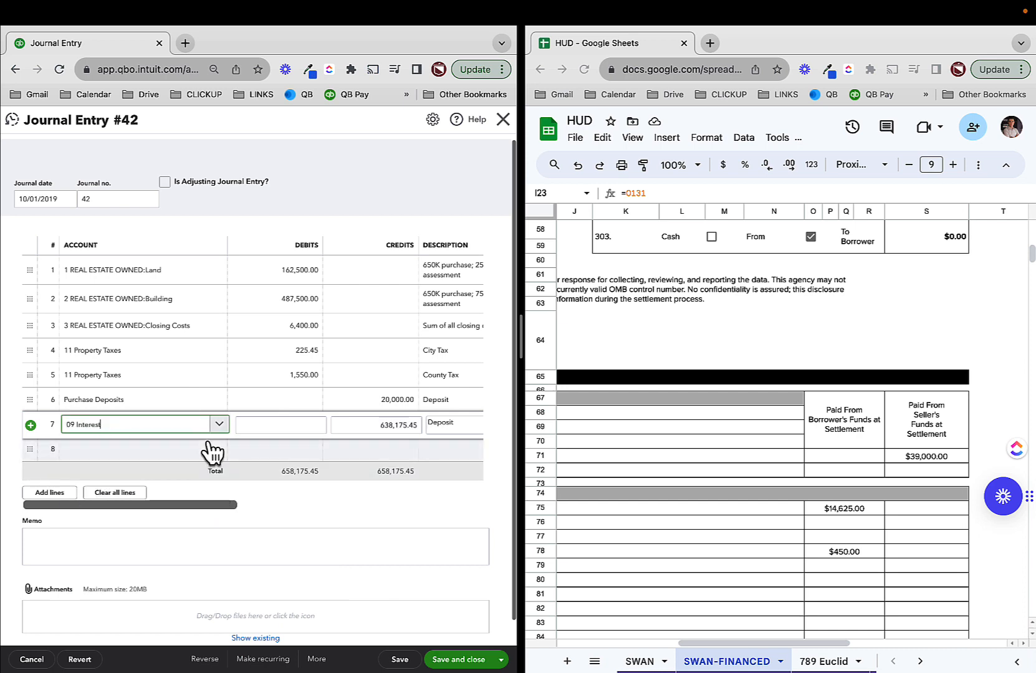
pyautogui.press('Tab')
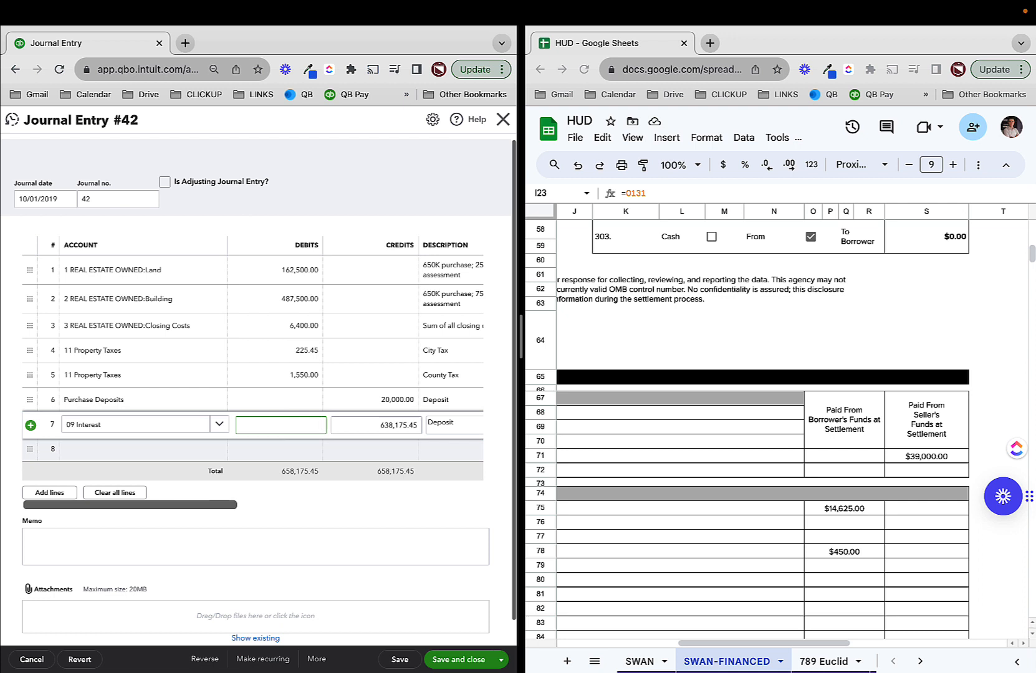
pyautogui.write('14625')
pyautogui.press('Tab')
# Add a 3 Closing Costs line with a debit of 450 and the description "Appraisal Fee" for the HUD appraisal charge.
pyautogui.click(700, 562)
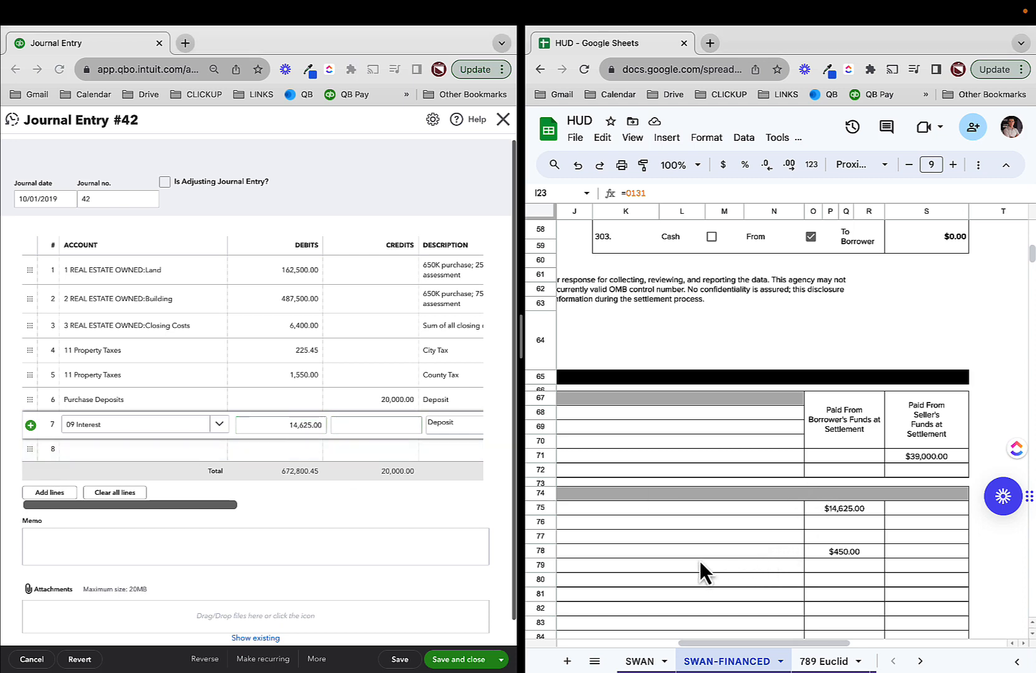
pyautogui.hscroll(-6, 700, 561)
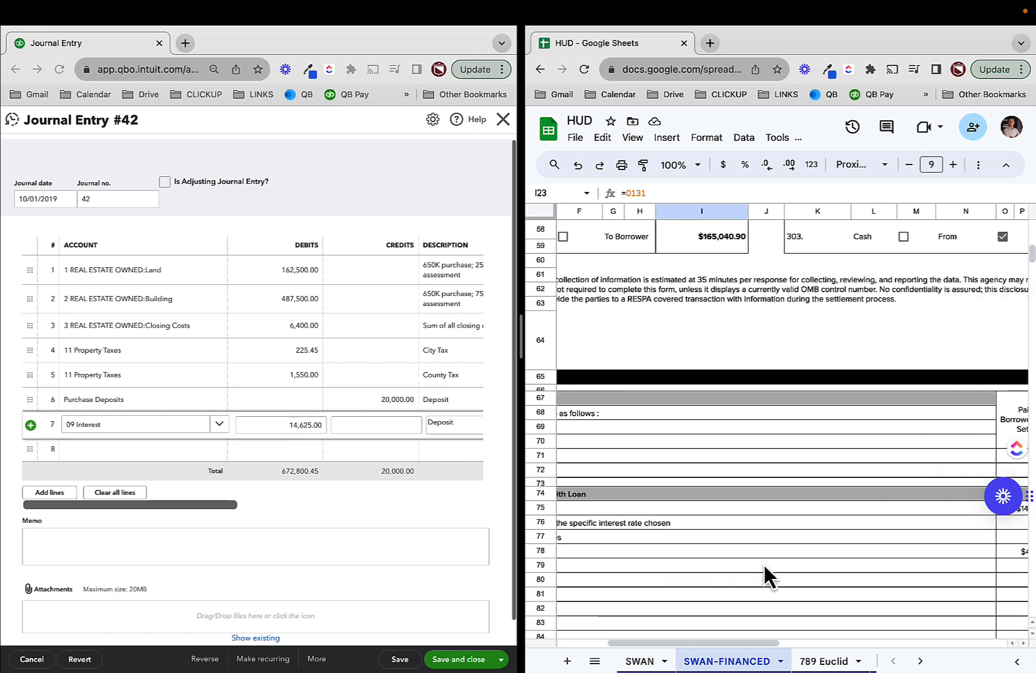
pyautogui.hscroll(2, 766, 577)
pyautogui.click(963, 554)
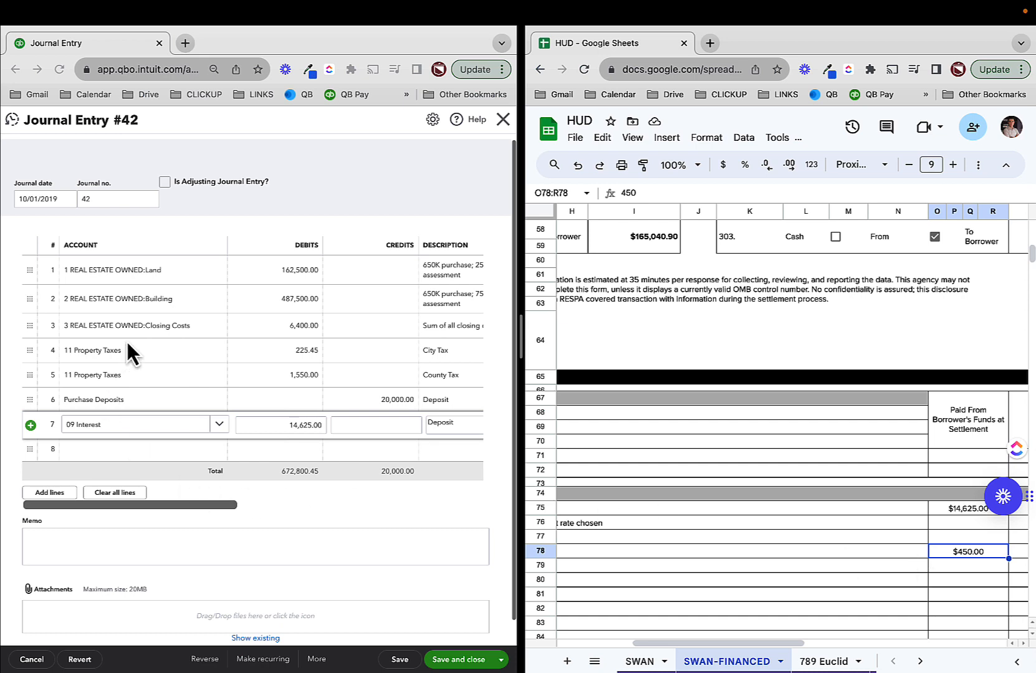
pyautogui.click(148, 343)
pyautogui.click(104, 451)
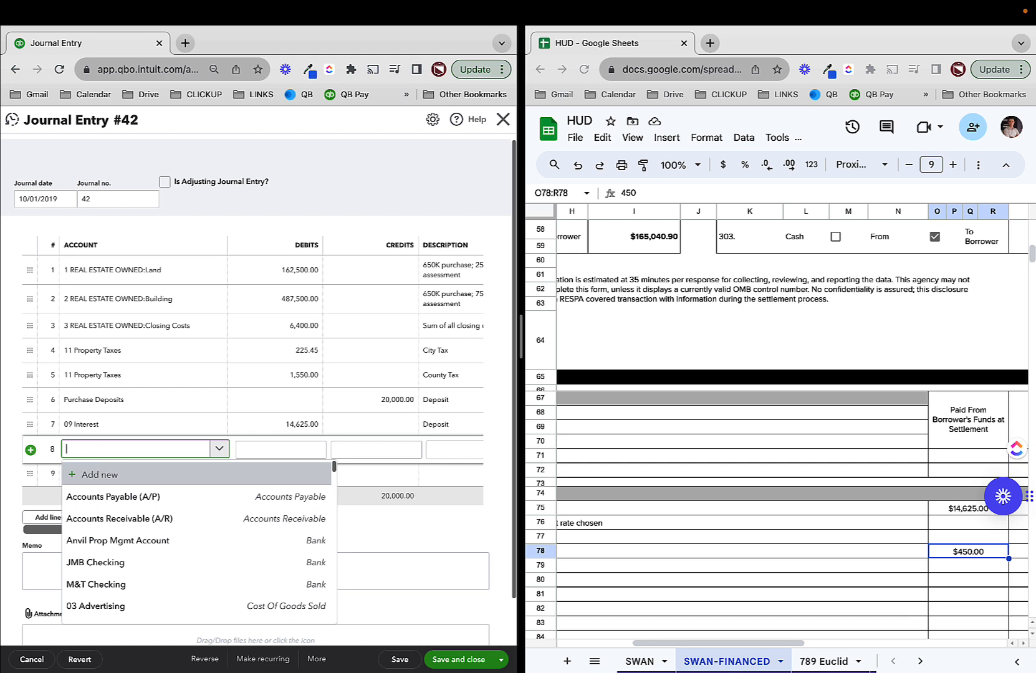
pyautogui.write('closing')
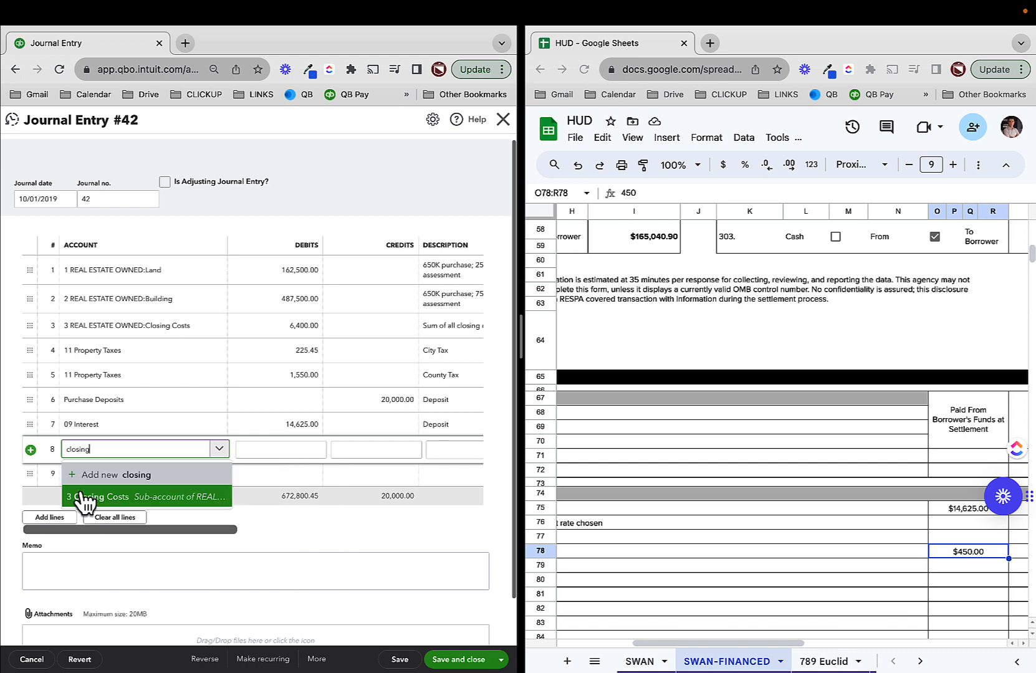
pyautogui.click(81, 495)
pyautogui.write('450')
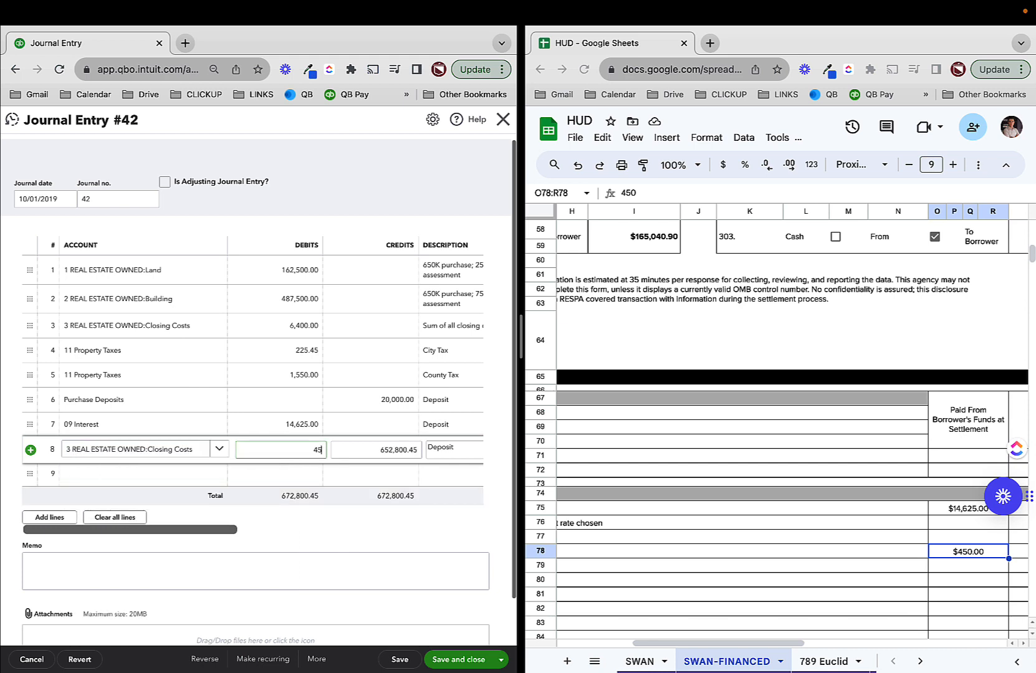
pyautogui.press('Tab')
pyautogui.press('Tab')
pyautogui.write('Appraisal')
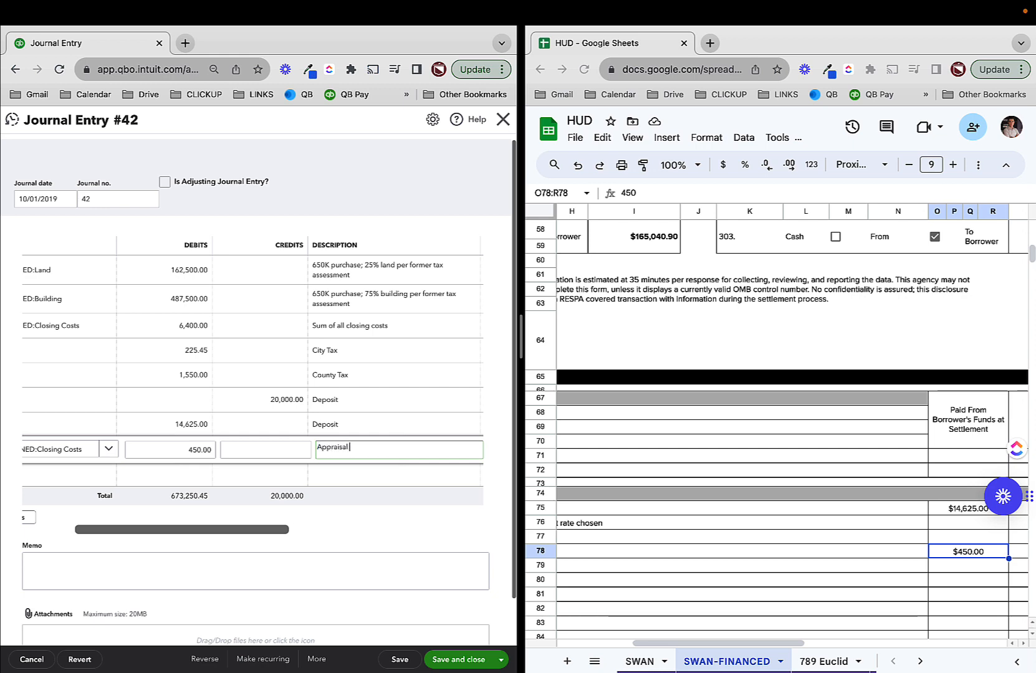
pyautogui.write(' Fee')
# Change the description of the 14,625 interest line to "Origination fee".
pyautogui.click(327, 427)
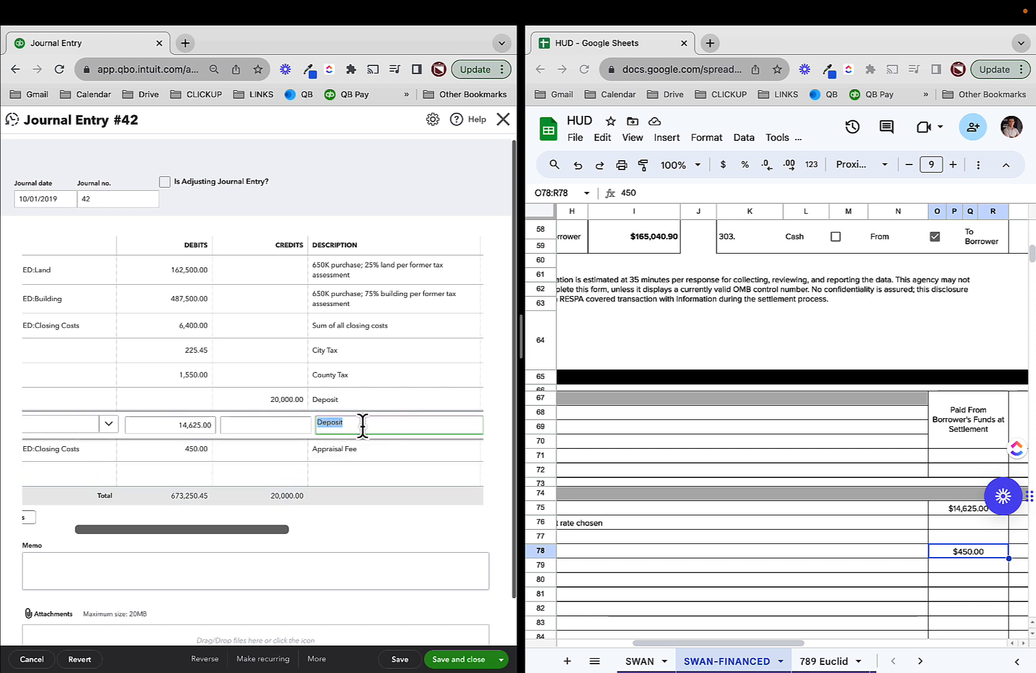
pyautogui.write('Original')
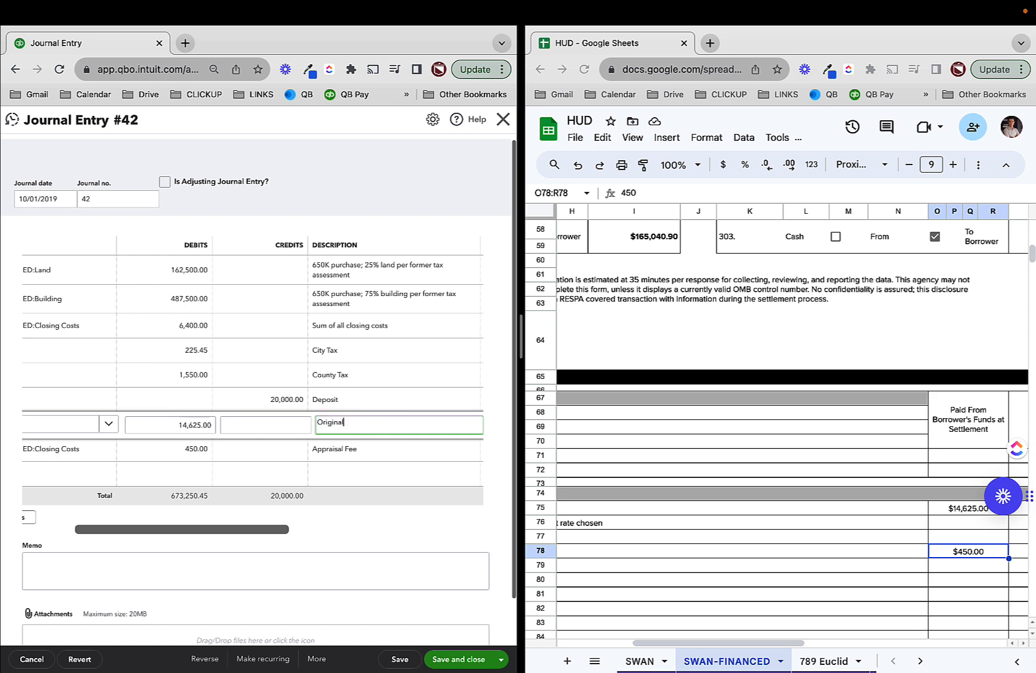
pyautogui.press('BackSpace')
pyautogui.write('tion fee')
pyautogui.hscroll(-2, 308, 427)
pyautogui.hscroll(-1, 307, 425)
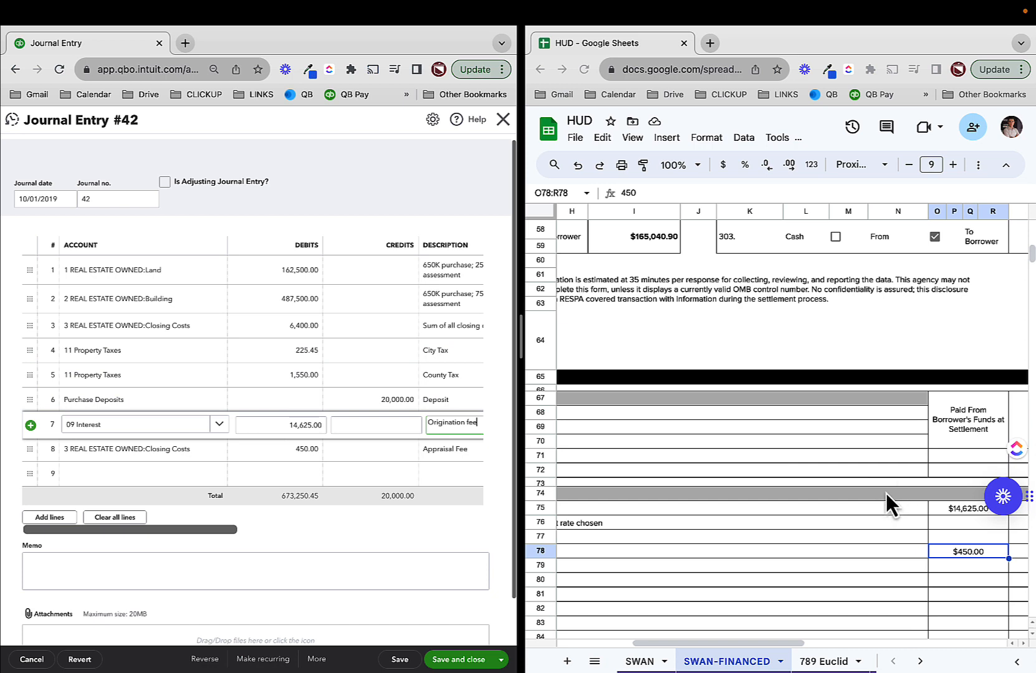
# Find the daily interest charges in the HUD sheet and add them as a 09 Interest line with a debit of 480.82.
pyautogui.scroll(-5, 886, 492)
pyautogui.scroll(-2, 887, 491)
pyautogui.hscroll(-3, 763, 491)
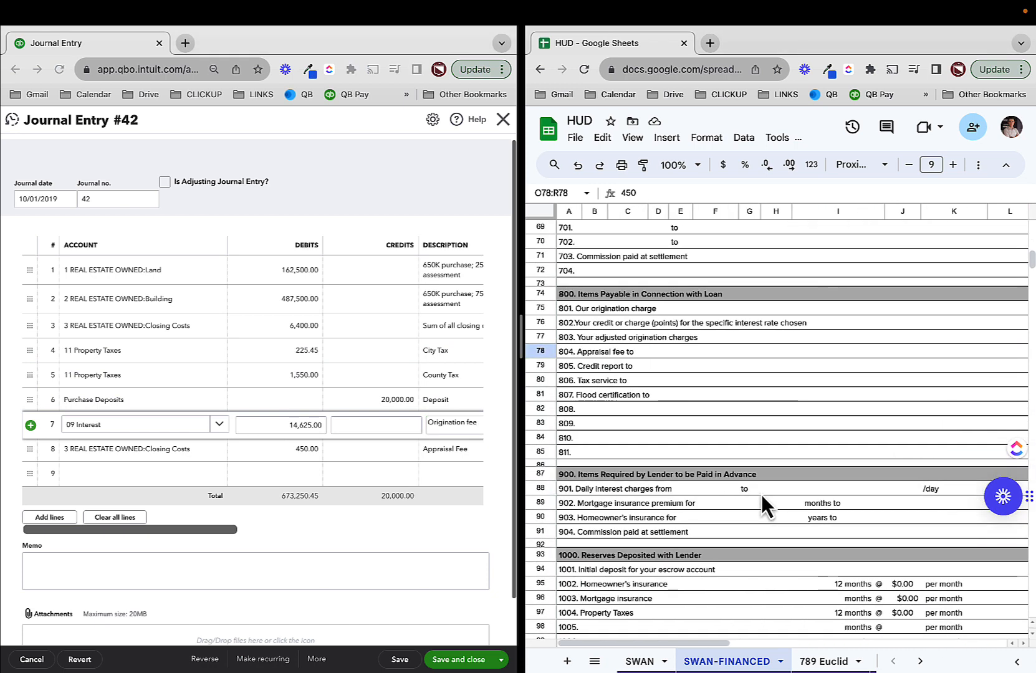
pyautogui.hscroll(3, 761, 494)
pyautogui.click(956, 490)
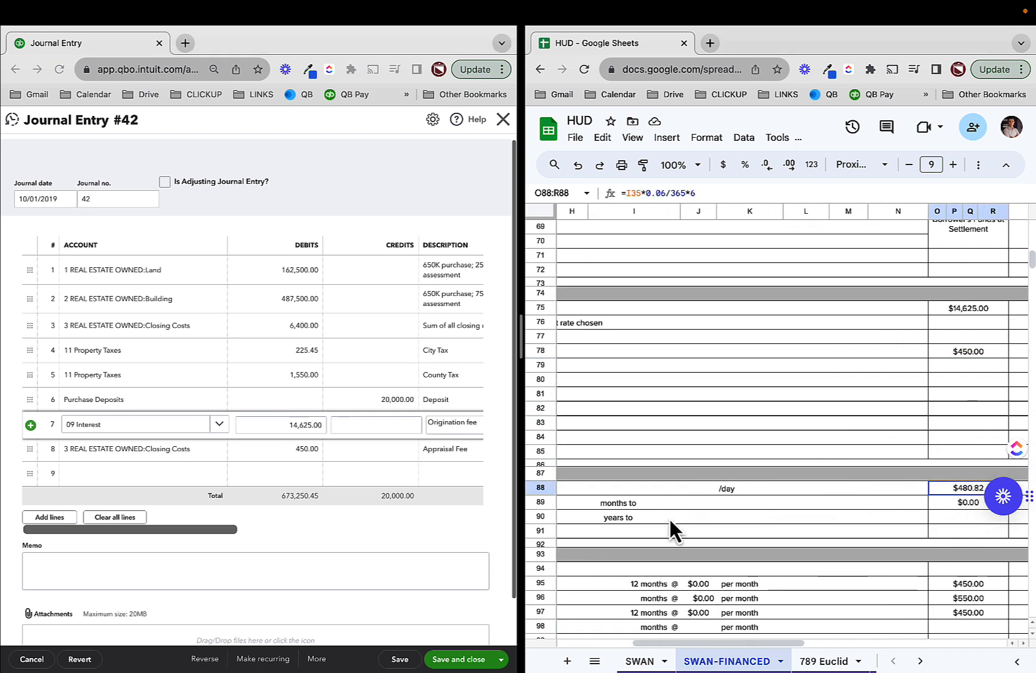
pyautogui.click(102, 479)
pyautogui.click(97, 475)
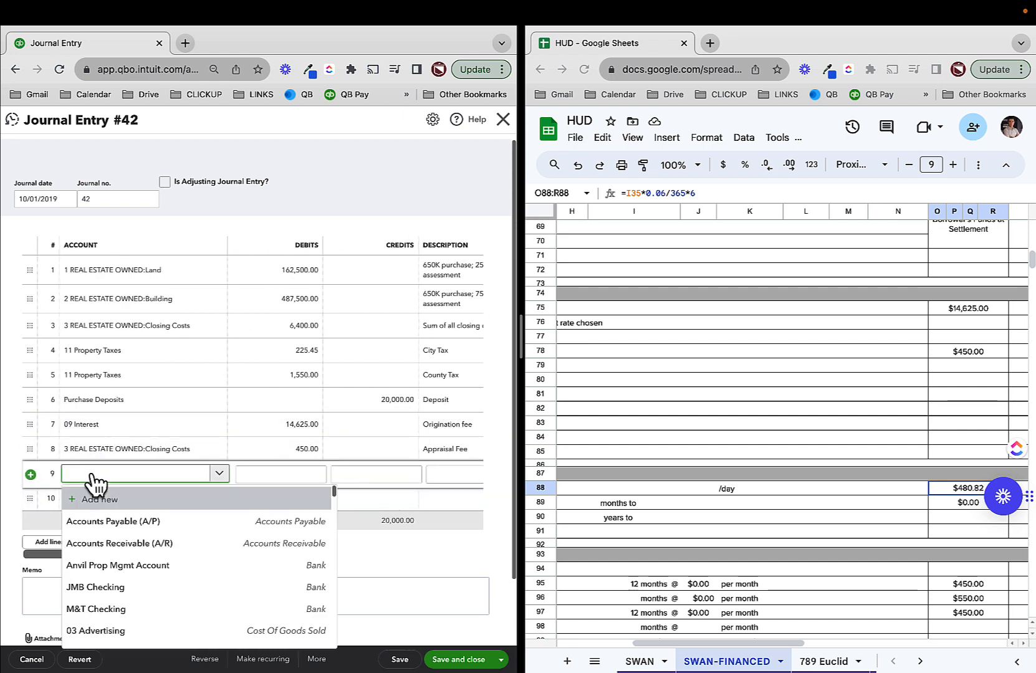
pyautogui.write('interest')
pyautogui.click(88, 523)
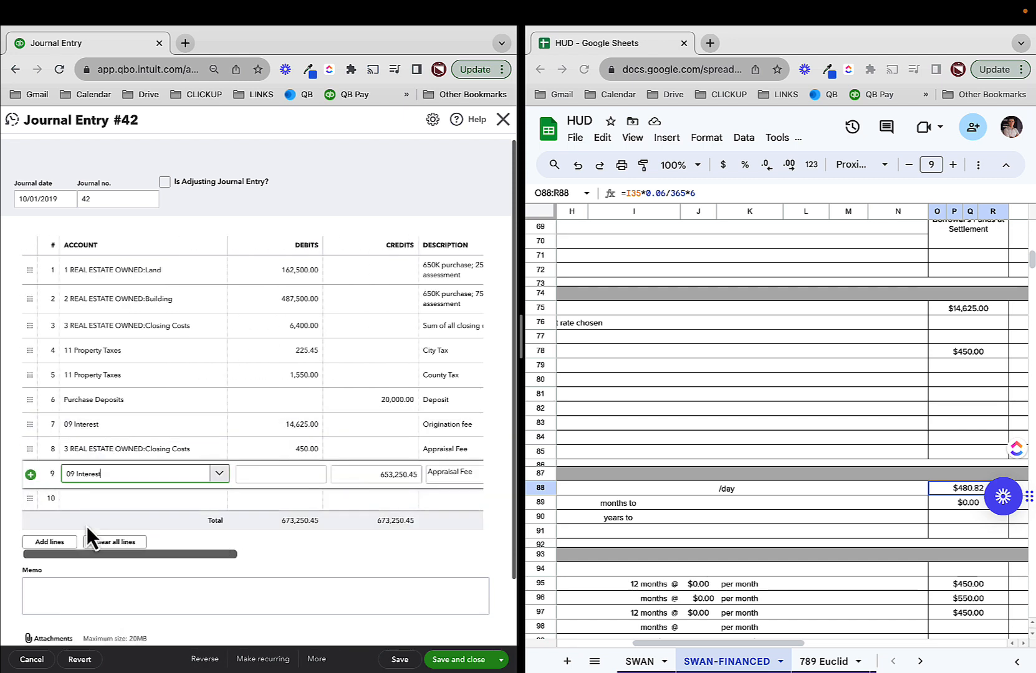
pyautogui.write('480.80')
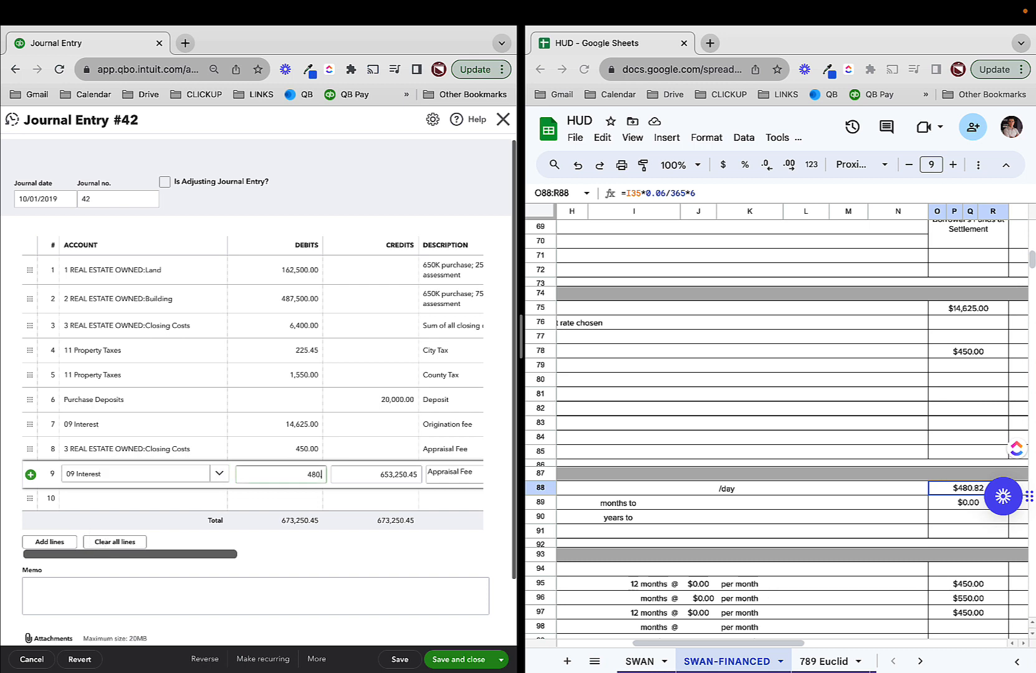
pyautogui.press('Tab')
pyautogui.hotkey('shift', 'Tab')
pyautogui.press('BackSpace')
pyautogui.write('480.82')
# Set the description of the 480.82 interest line to "Daily Interest".
pyautogui.press('Tab')
pyautogui.press('Tab')
pyautogui.hotkey('ctrl', 'a')
pyautogui.press('BackSpace')
pyautogui.write('Daily')
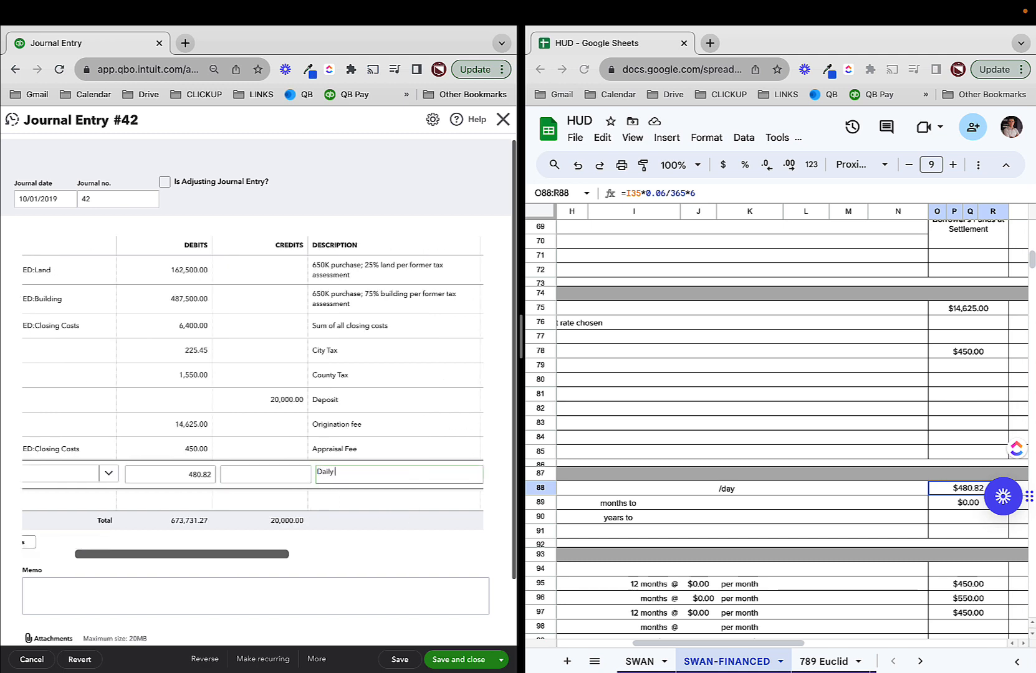
pyautogui.write(' Interest')
pyautogui.hscroll(-5, 83, 486)
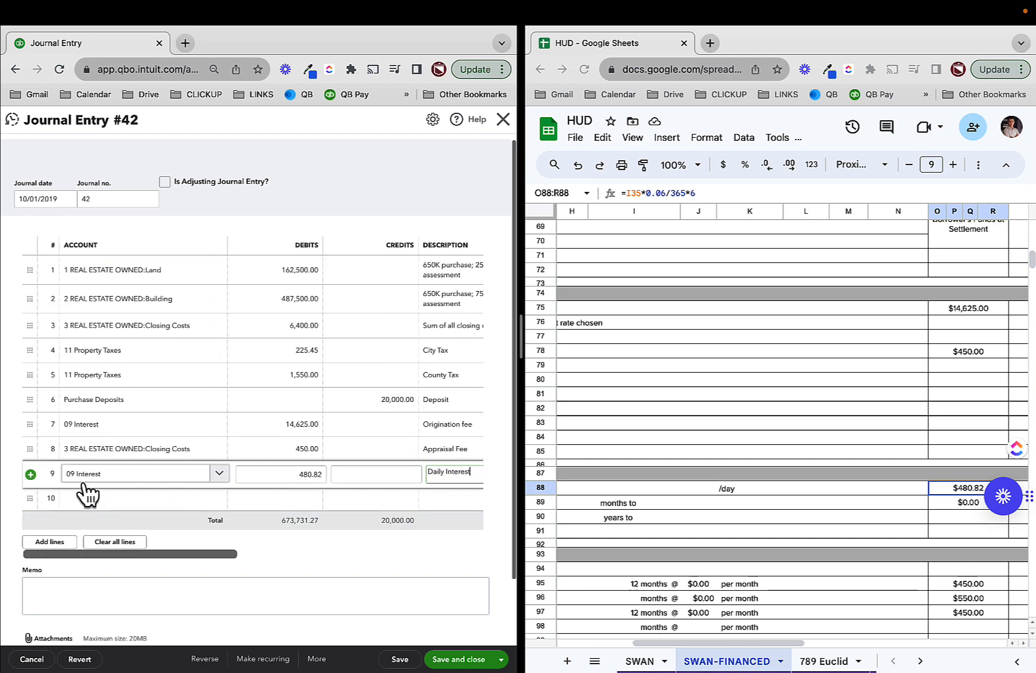
# Select the borrower-paid lender reserves for homeowner's insurance, mortgage insurance and property taxes in the HUD sheet to see their sum.
pyautogui.scroll(-5, 963, 444)
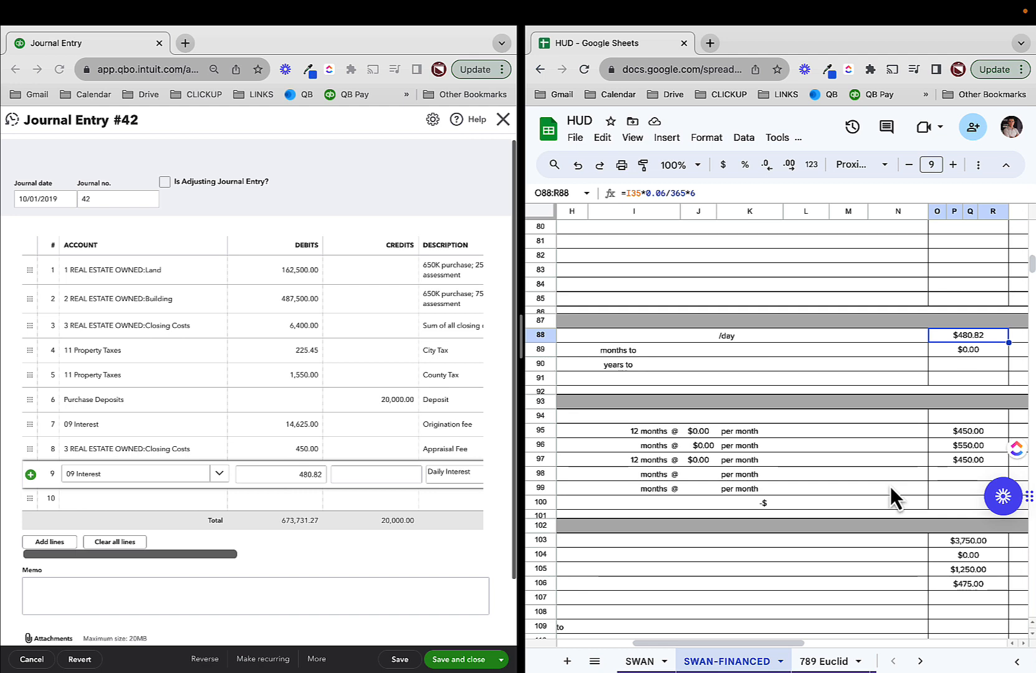
pyautogui.click(967, 430)
pyautogui.moveTo(967, 430); pyautogui.dragTo(962, 464)
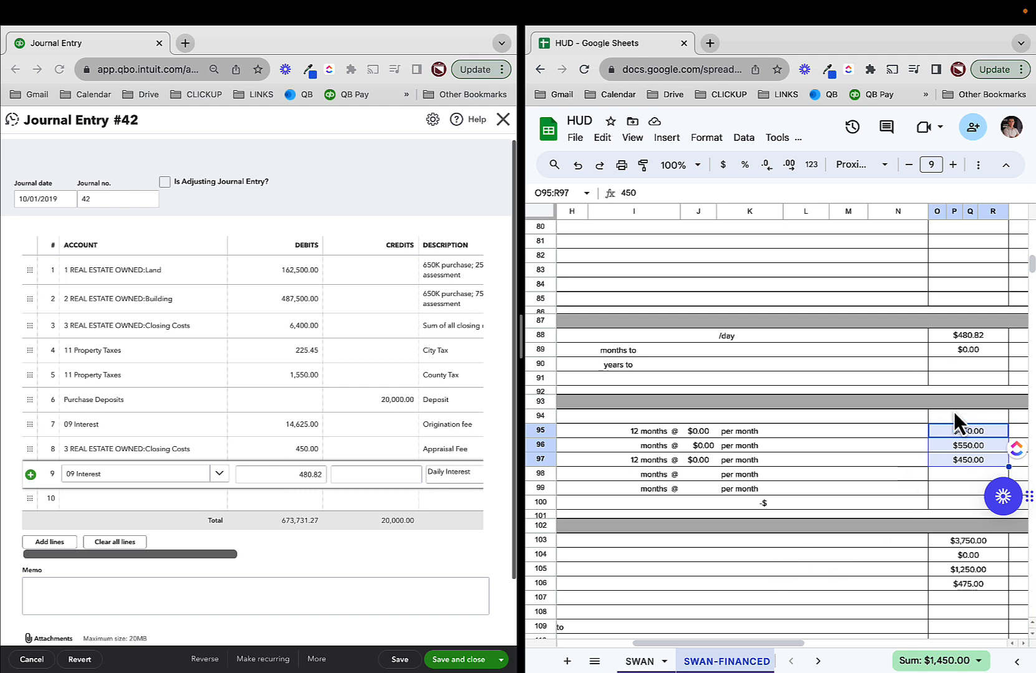
# Add a line 10 to the journal entry for the Tax & Insurance Escrow account.
pyautogui.moveTo(976, 431); pyautogui.dragTo(974, 462)
pyautogui.click(117, 508)
pyautogui.hscroll(-2, 84, 486)
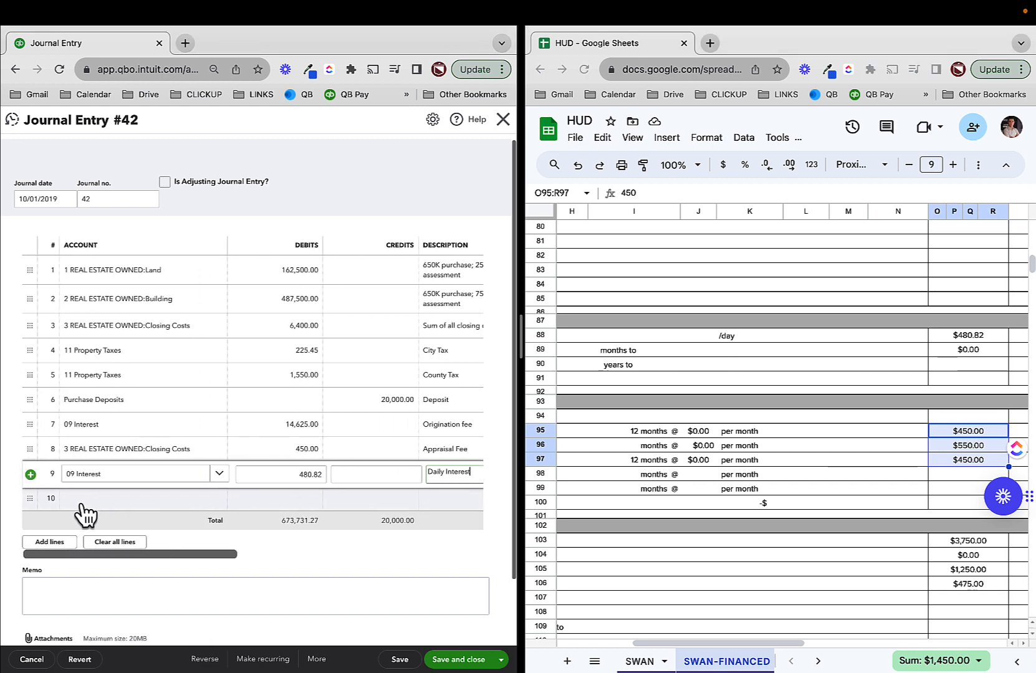
pyautogui.click(95, 502)
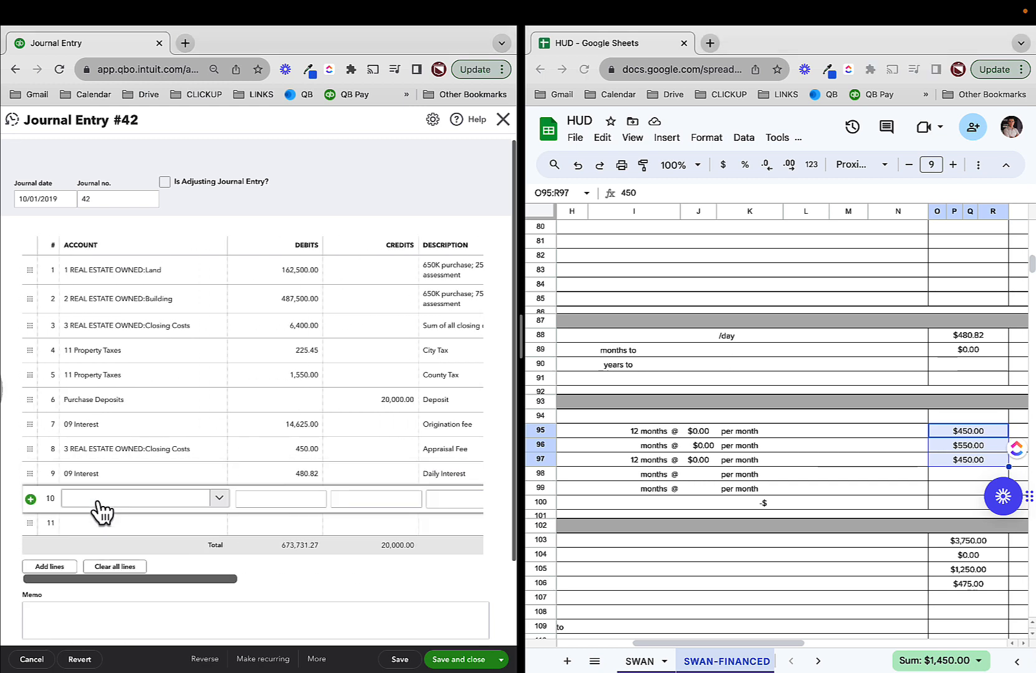
pyautogui.click(218, 497)
pyautogui.write('tax')
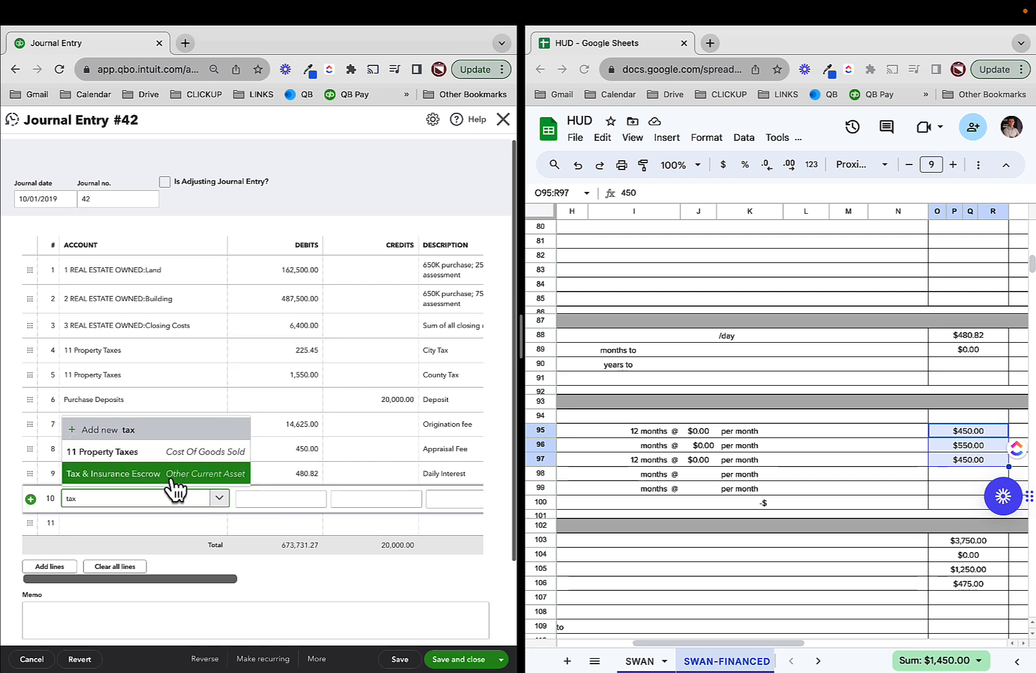
pyautogui.click(121, 480)
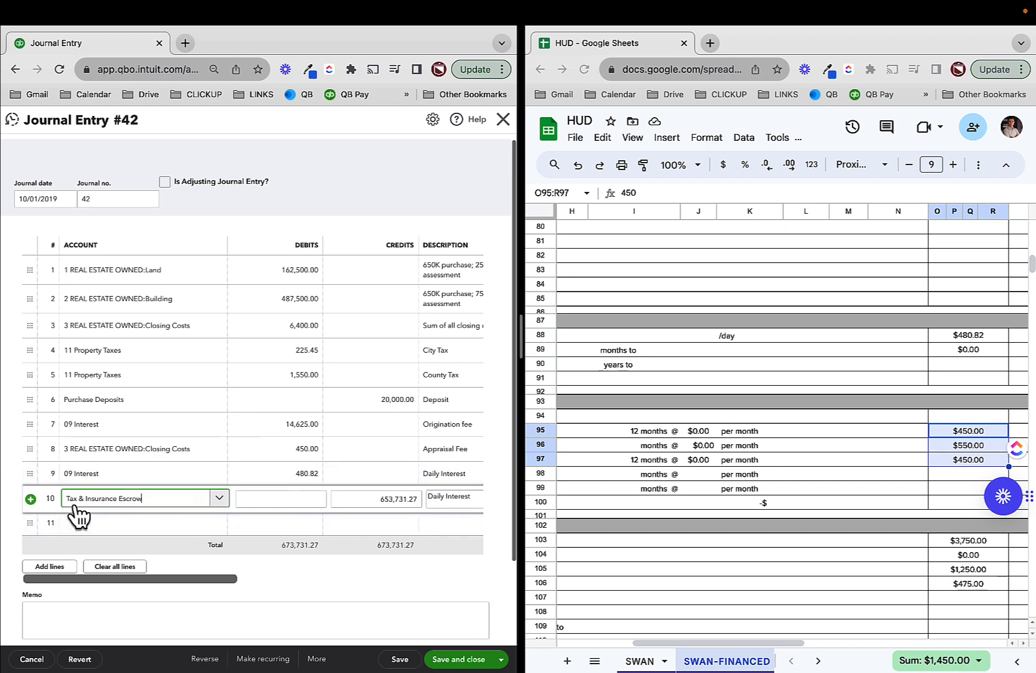
# Set the escrow line's debit to 1,450.00 and its description to "Initial funding of escrow account".
pyautogui.click(275, 501)
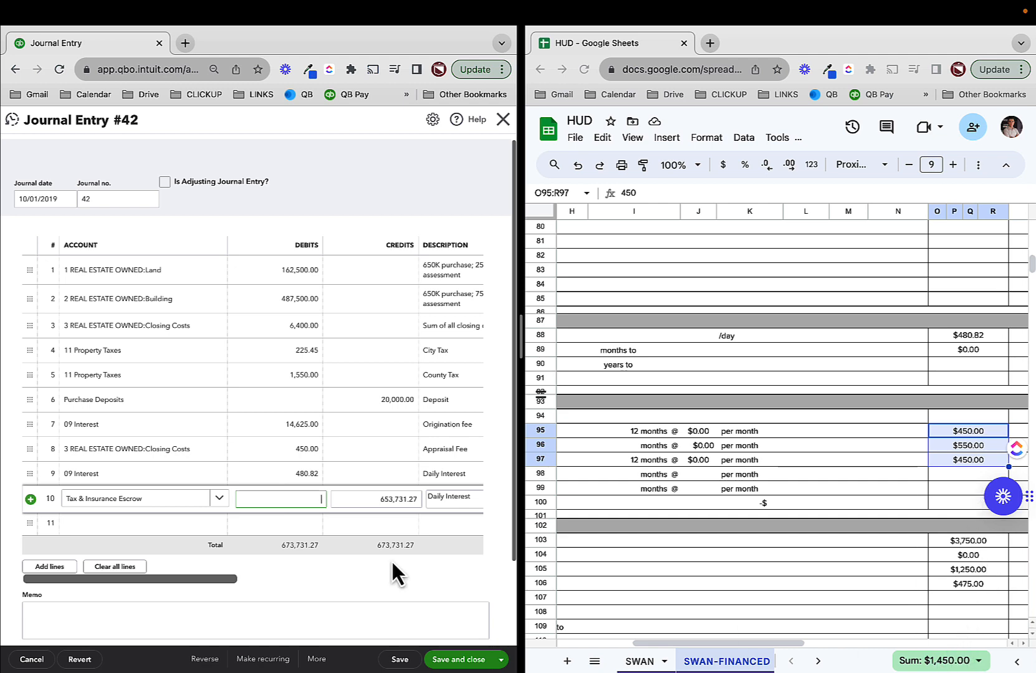
pyautogui.write('1')
pyautogui.press('Tab')
pyautogui.press('Tab')
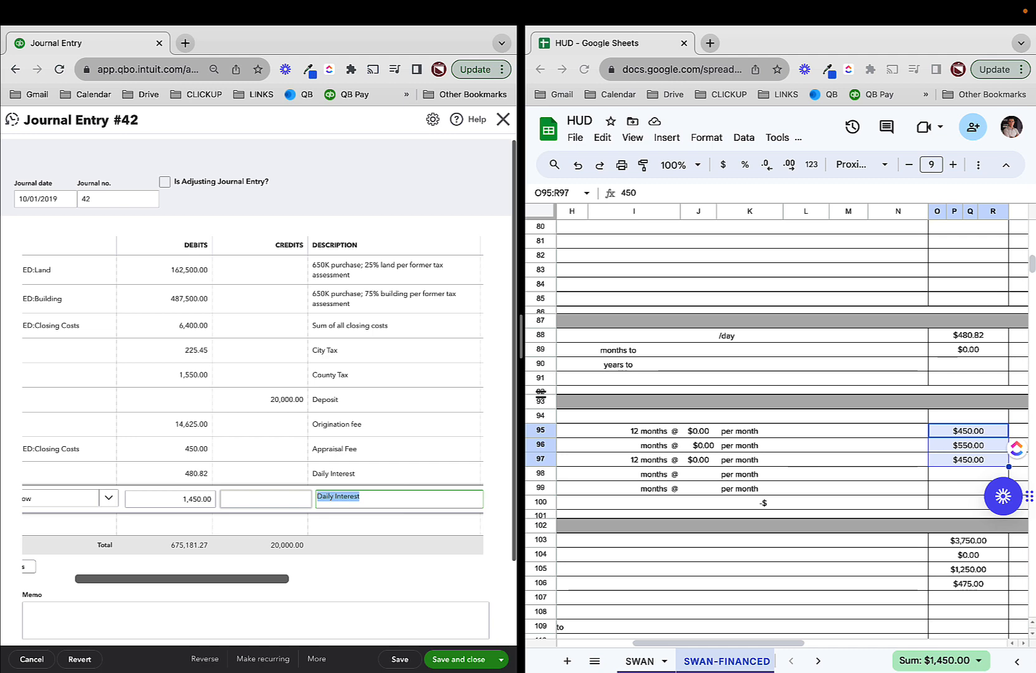
pyautogui.write('Initial funding of')
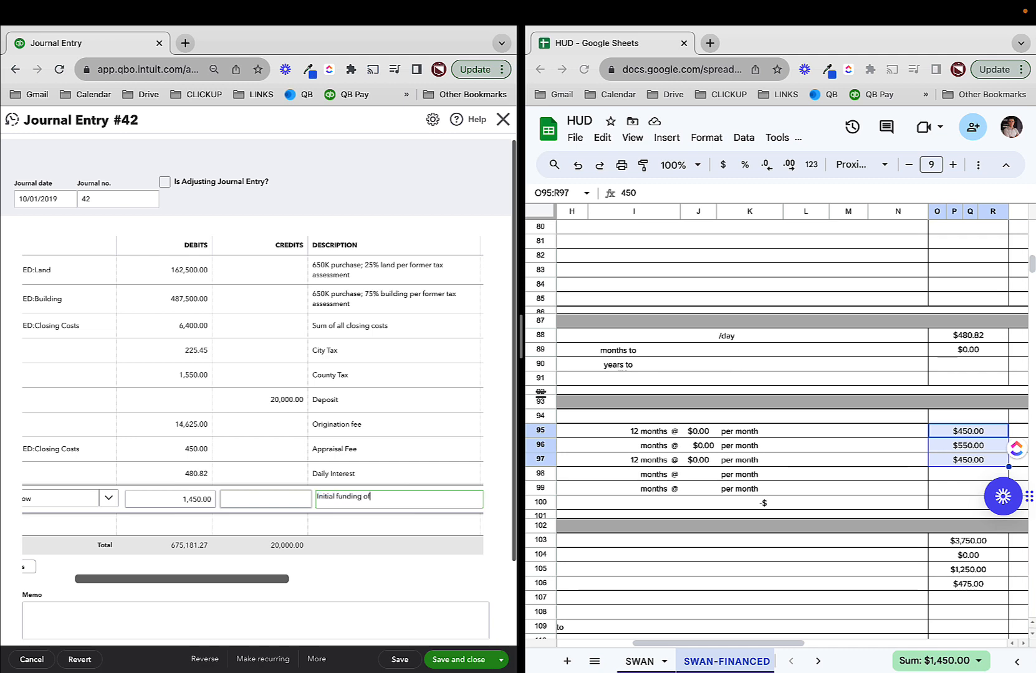
pyautogui.write(' escrow account')
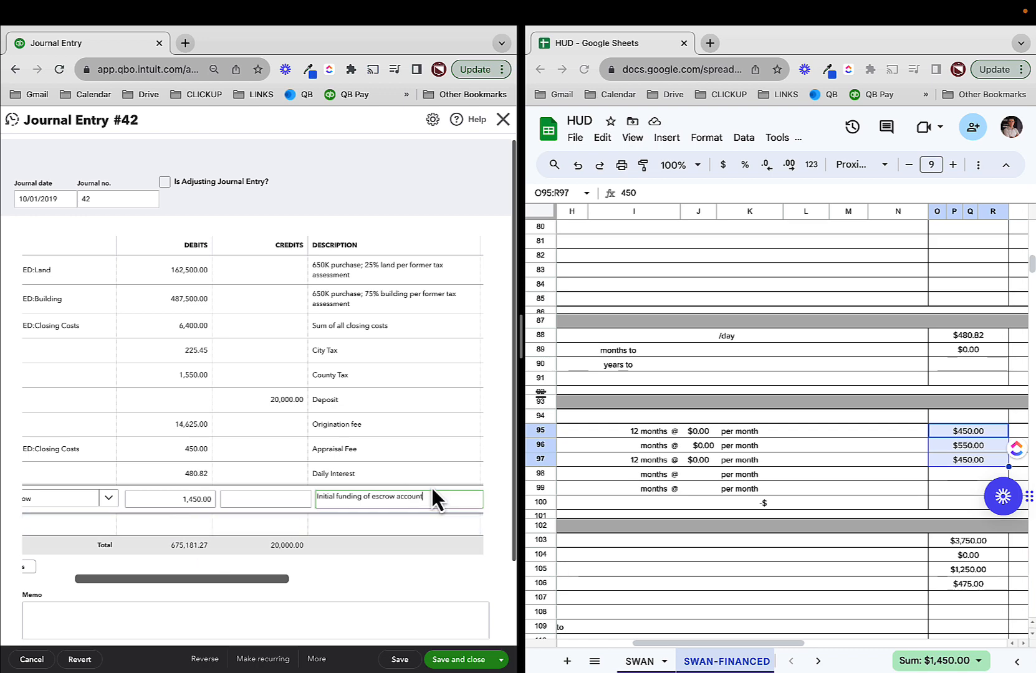
# Check the HUD sheet's gross amount due from borrower against the journal entry's total debits.
pyautogui.scroll(8, 725, 406)
pyautogui.scroll(6, 727, 409)
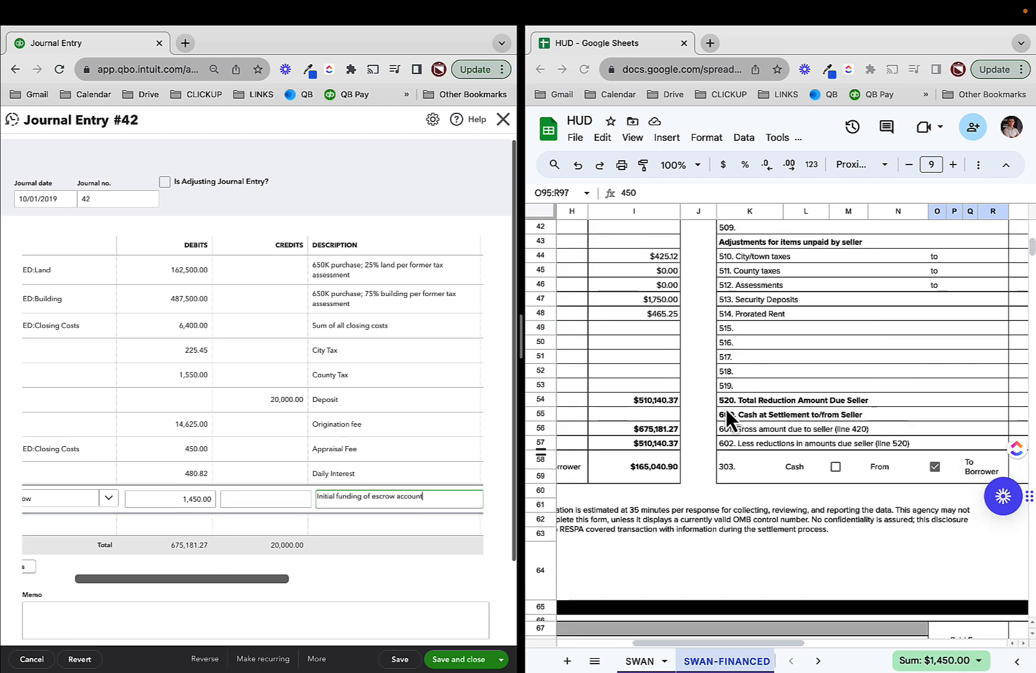
pyautogui.hscroll(-3, 713, 408)
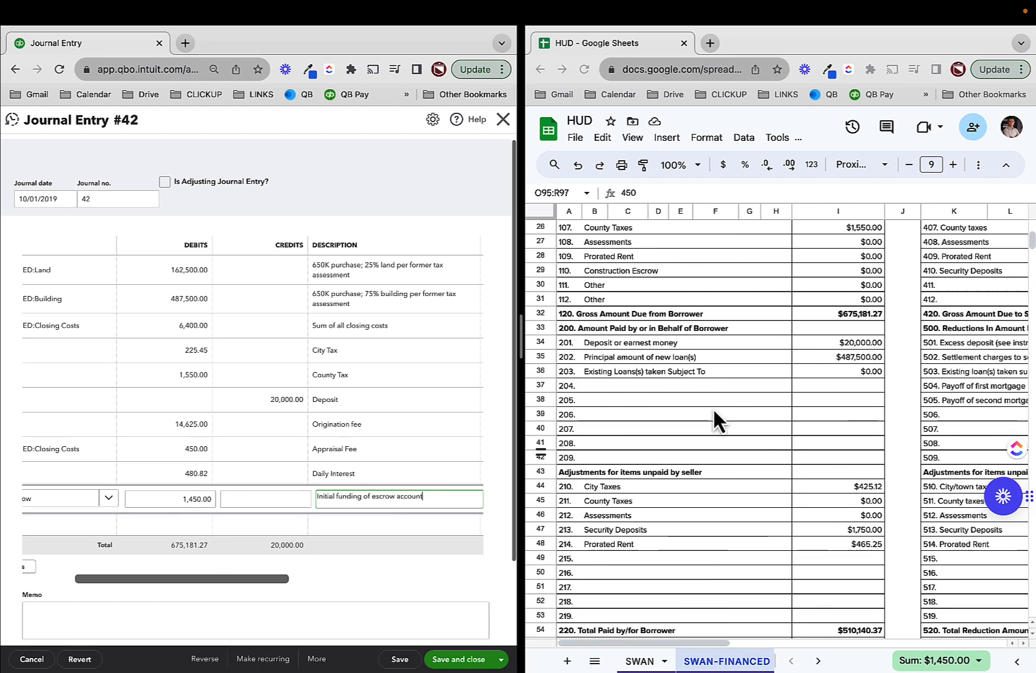
pyautogui.hscroll(2, 711, 412)
pyautogui.hscroll(-2, 711, 411)
pyautogui.scroll(2, 627, 383)
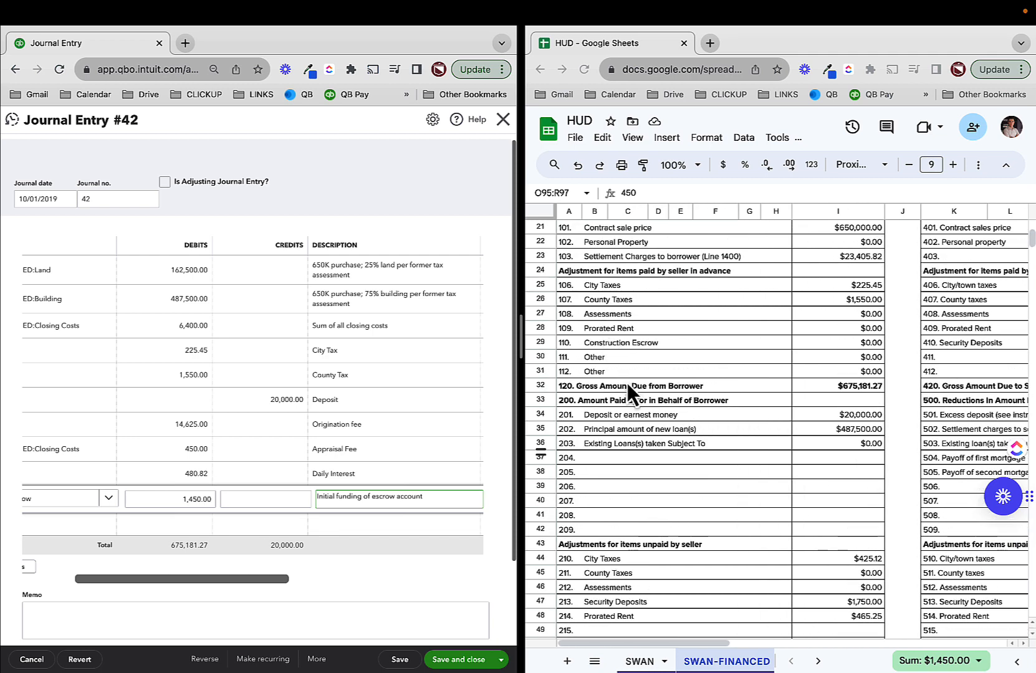
pyautogui.click(848, 391)
pyautogui.scroll(2, 841, 390)
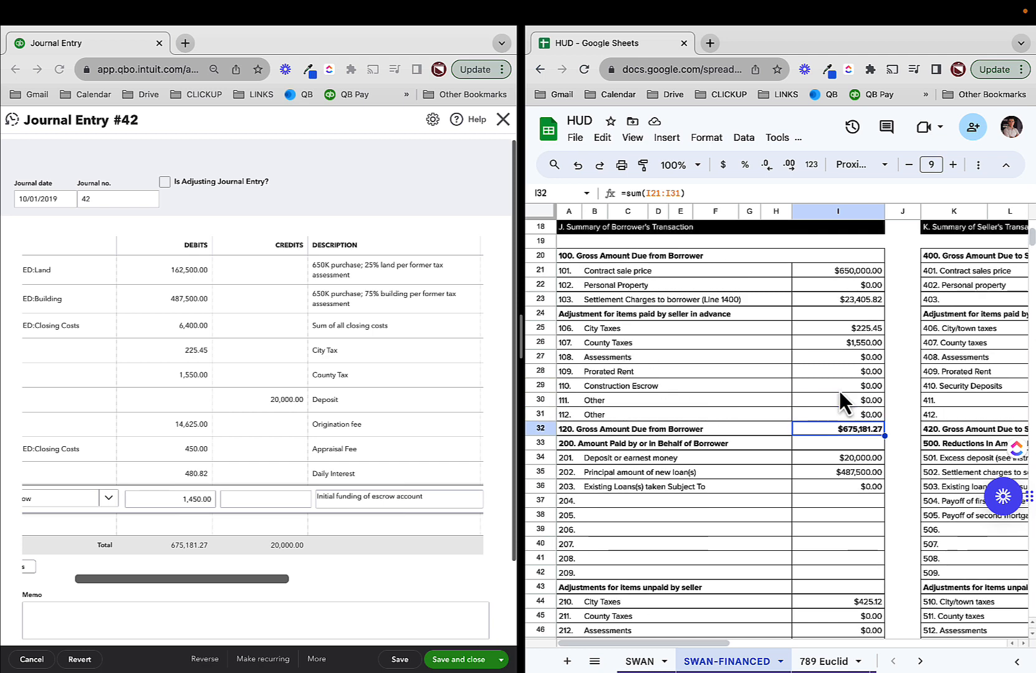
pyautogui.hscroll(-1, 181, 479)
pyautogui.hscroll(-3, 180, 474)
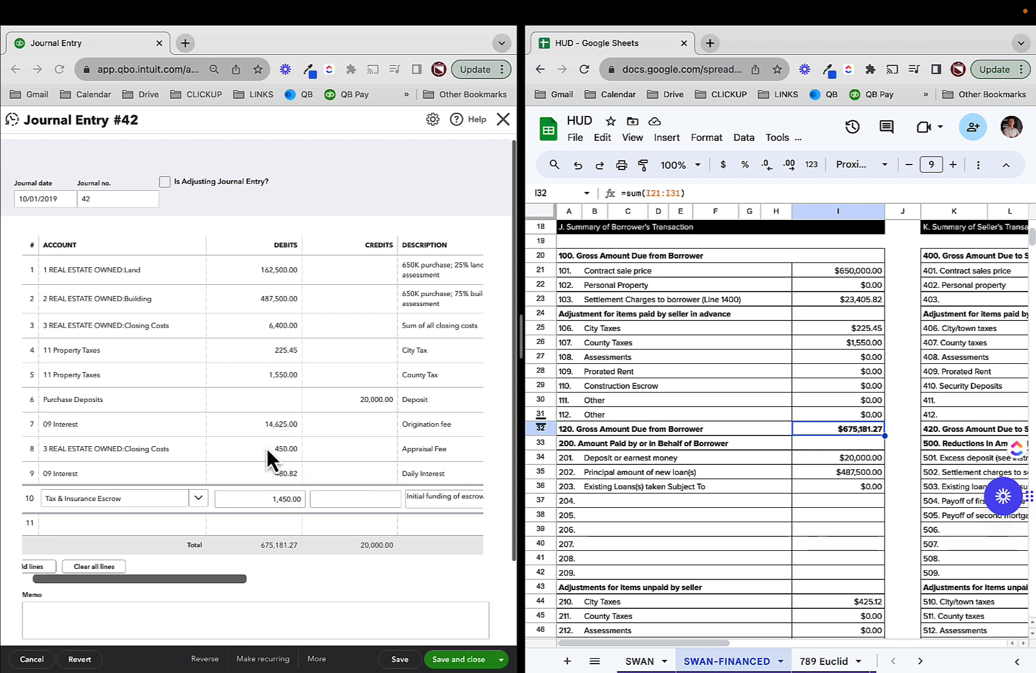
# Move the Purchase Deposits line below the Tax & Insurance Escrow line in the journal entry.
pyautogui.hscroll(-2, 254, 465)
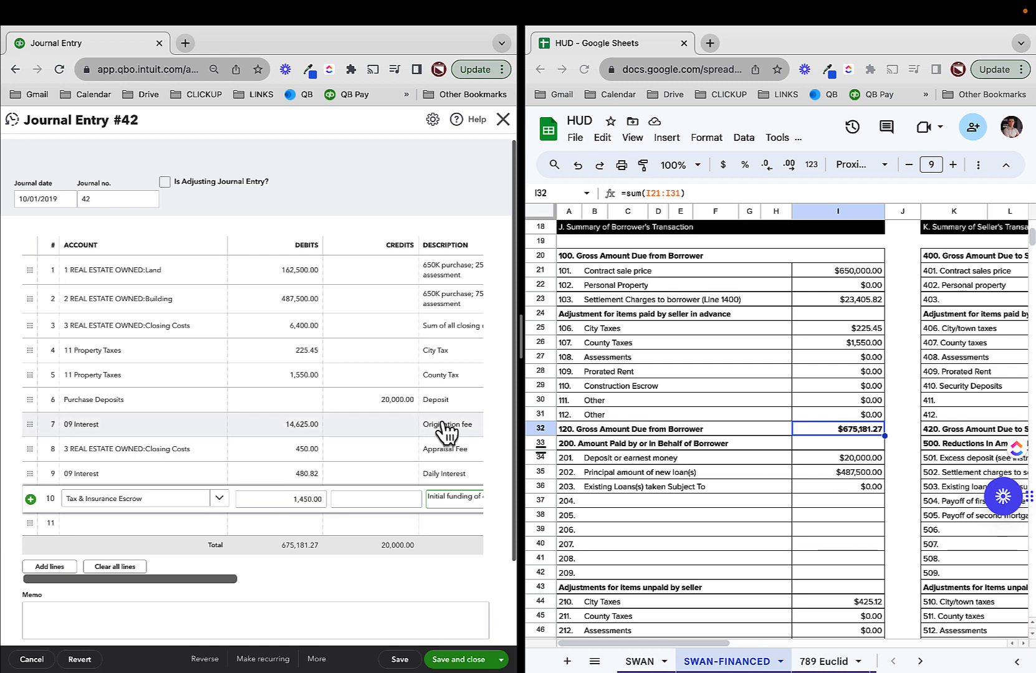
pyautogui.click(357, 195)
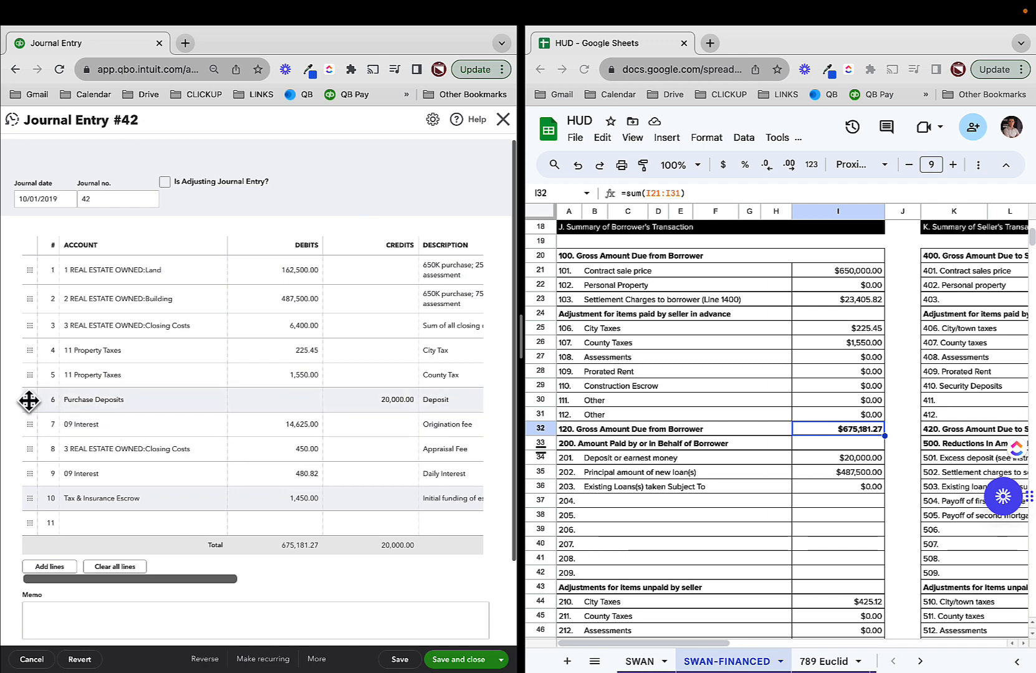
pyautogui.moveTo(28, 400); pyautogui.dragTo(51, 519)
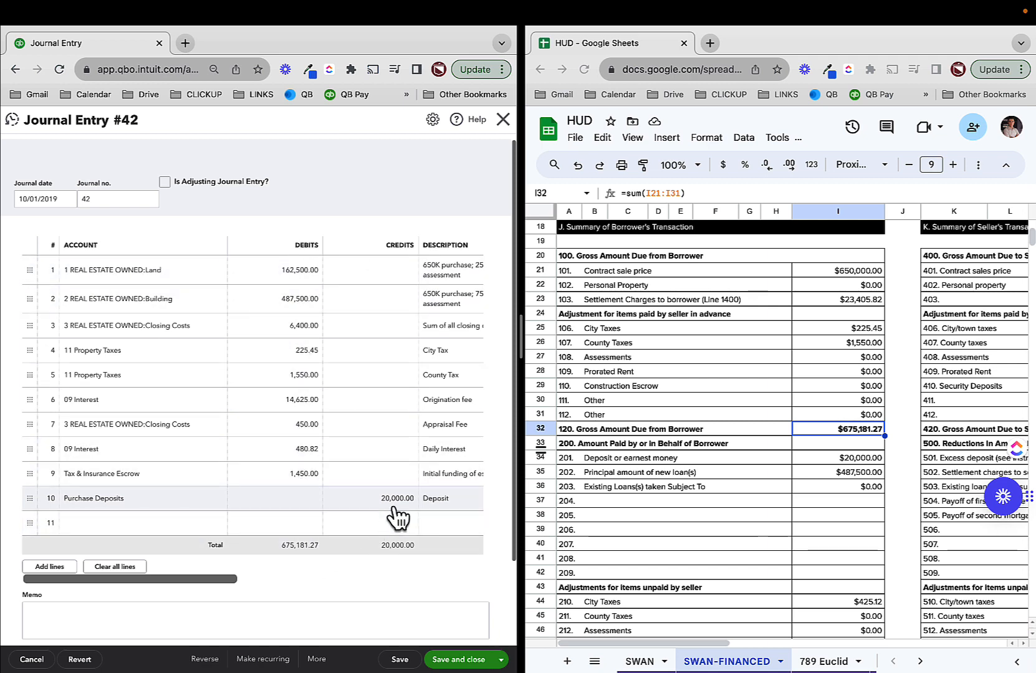
# Find the principal amount of new loans in the HUD sheet and add a Conventional Loans line as journal line 11.
pyautogui.scroll(-1, 394, 516)
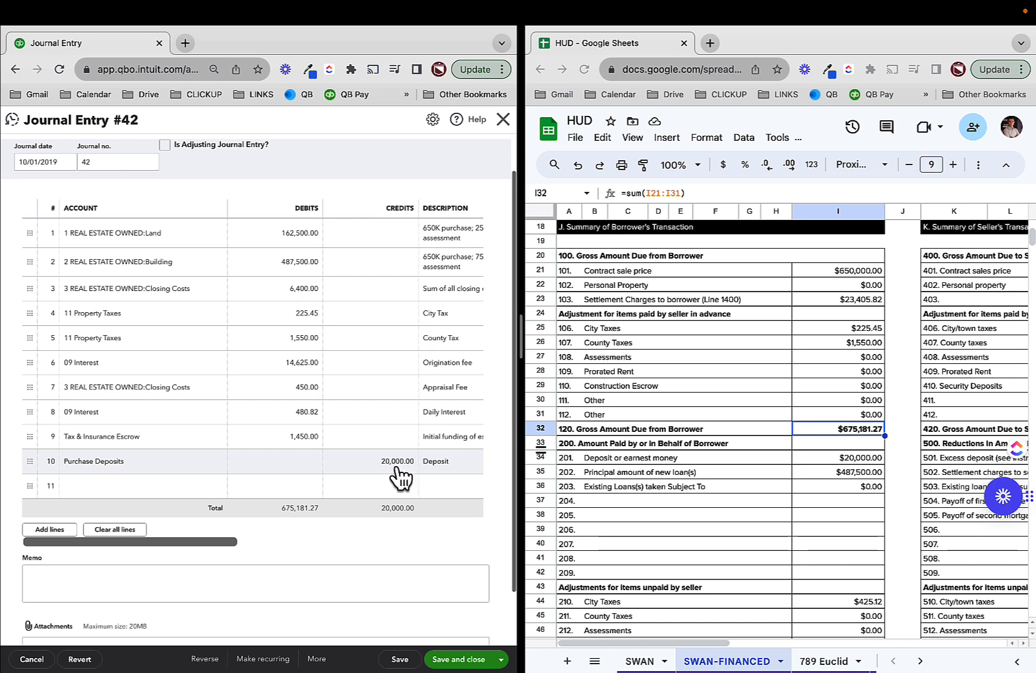
pyautogui.click(852, 479)
pyautogui.click(847, 476)
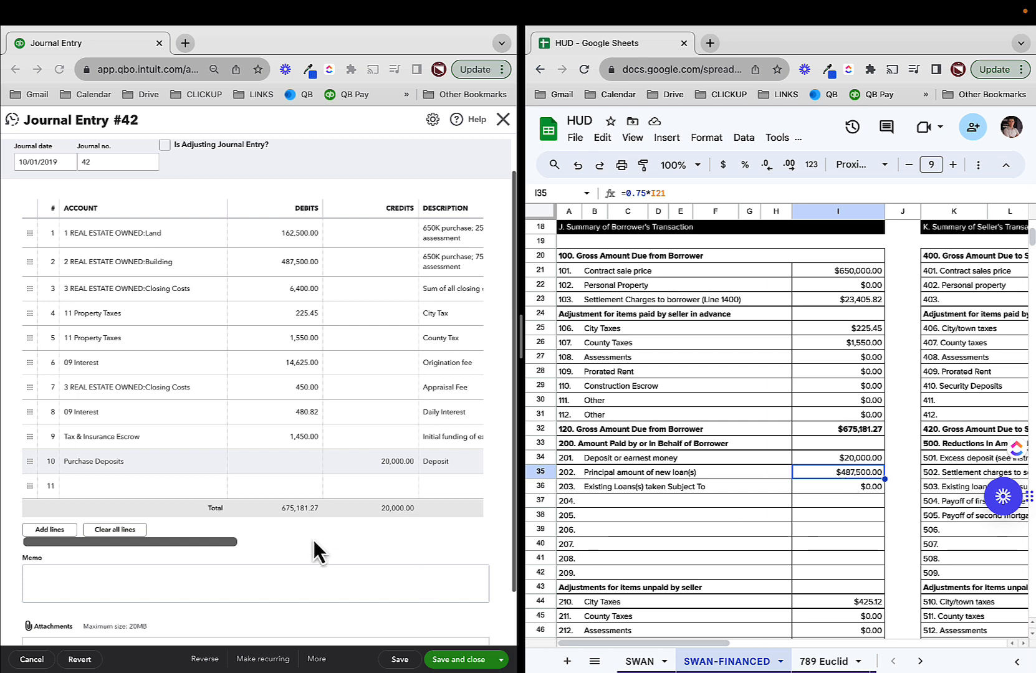
pyautogui.click(138, 486)
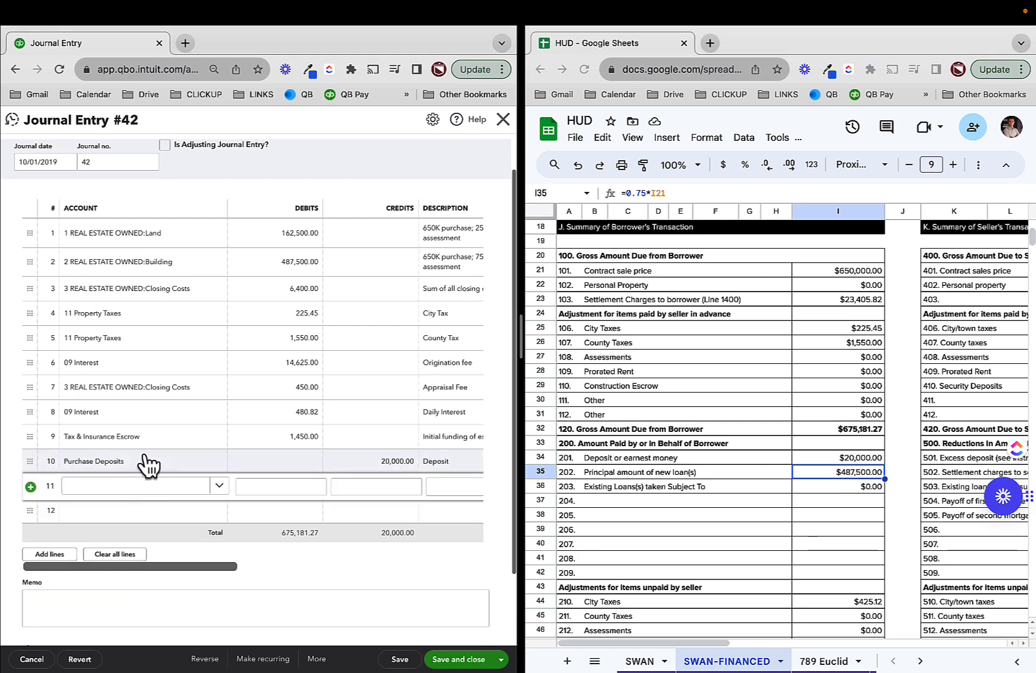
pyautogui.scroll(-3, 151, 436)
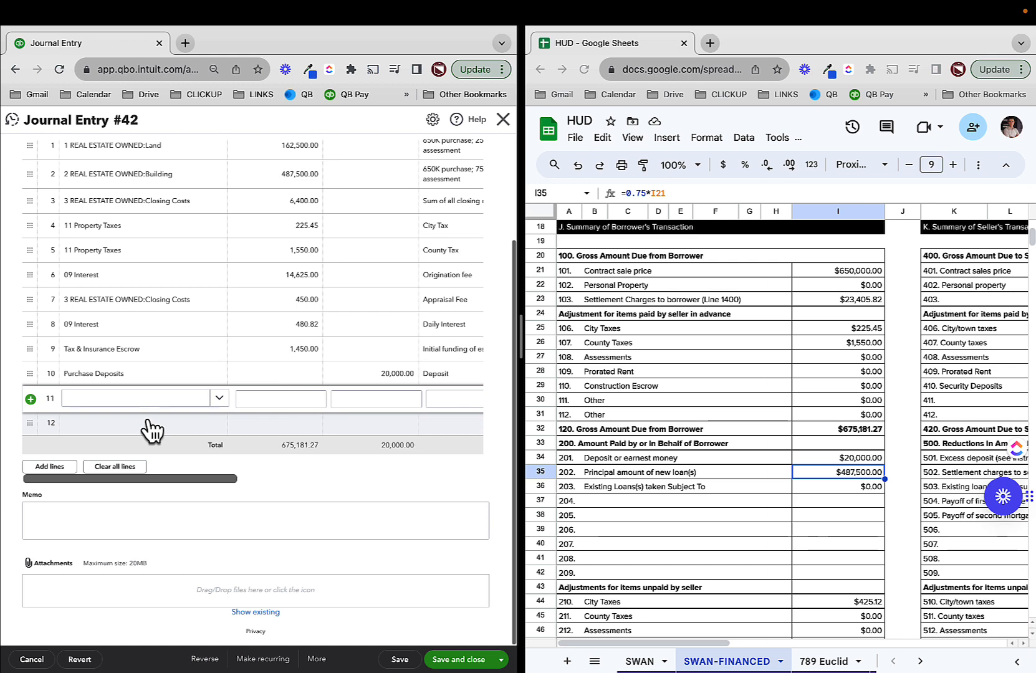
pyautogui.scroll(1, 150, 429)
pyautogui.click(144, 427)
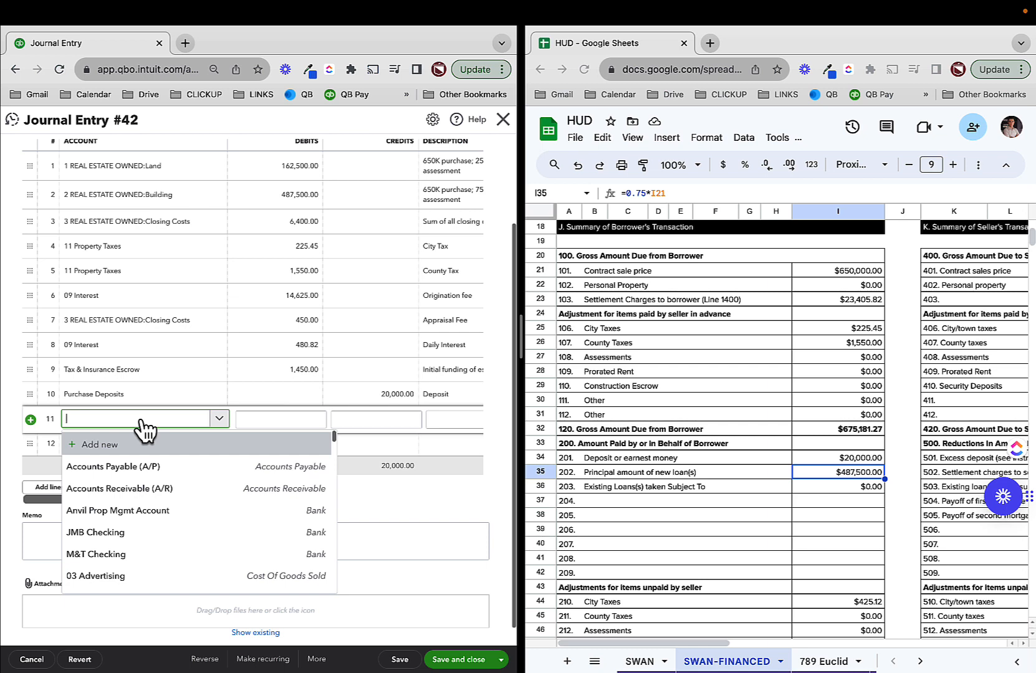
pyautogui.write('conven')
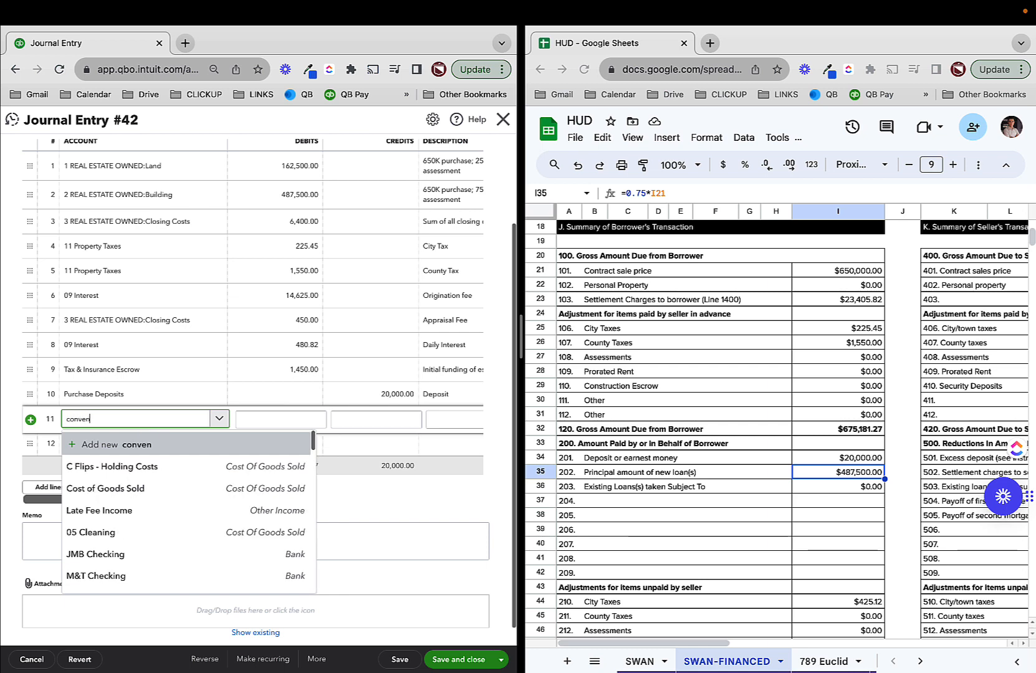
pyautogui.write('t')
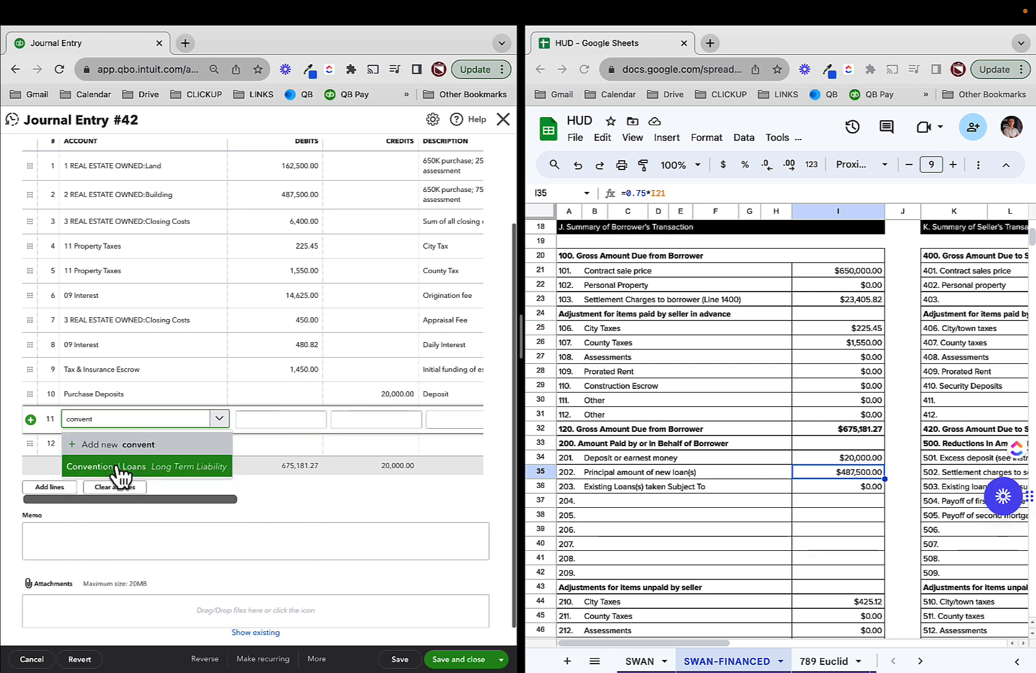
pyautogui.click(117, 469)
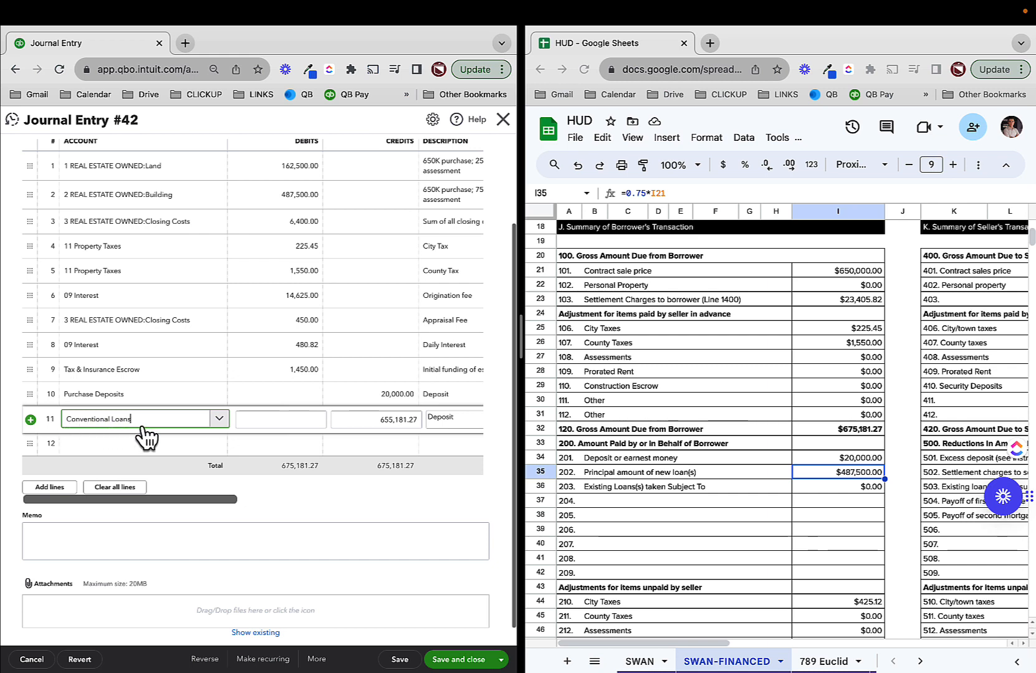
# Set the Conventional Loans line's credit to 487,500.00 and its description to "Initial Principal Balance".
pyautogui.click(407, 420)
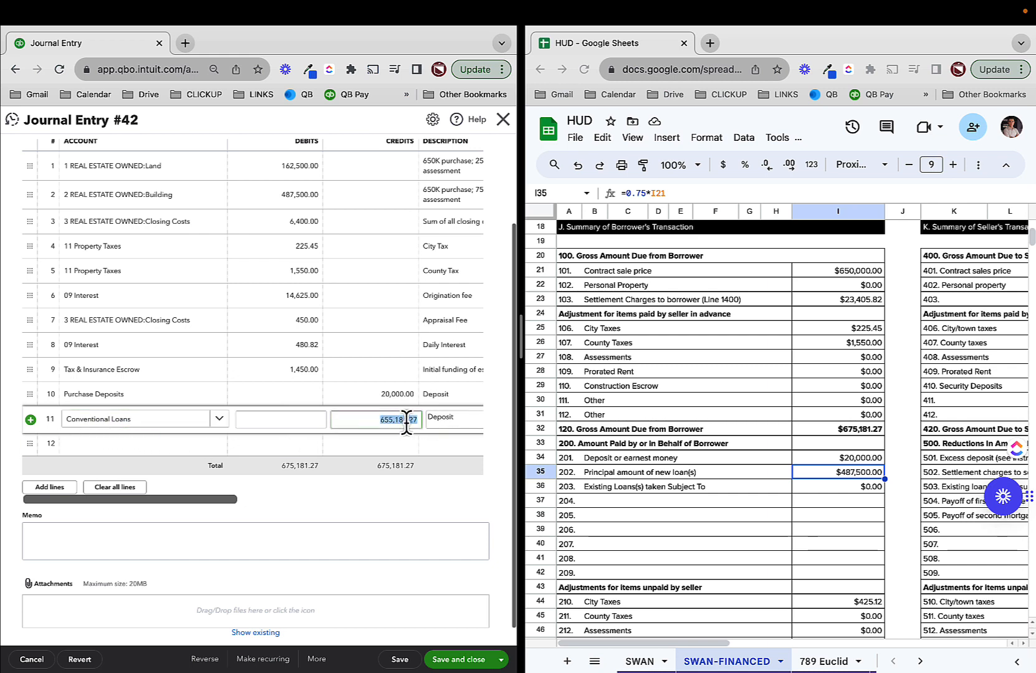
pyautogui.write('487500')
pyautogui.press('Tab')
pyautogui.write('Init')
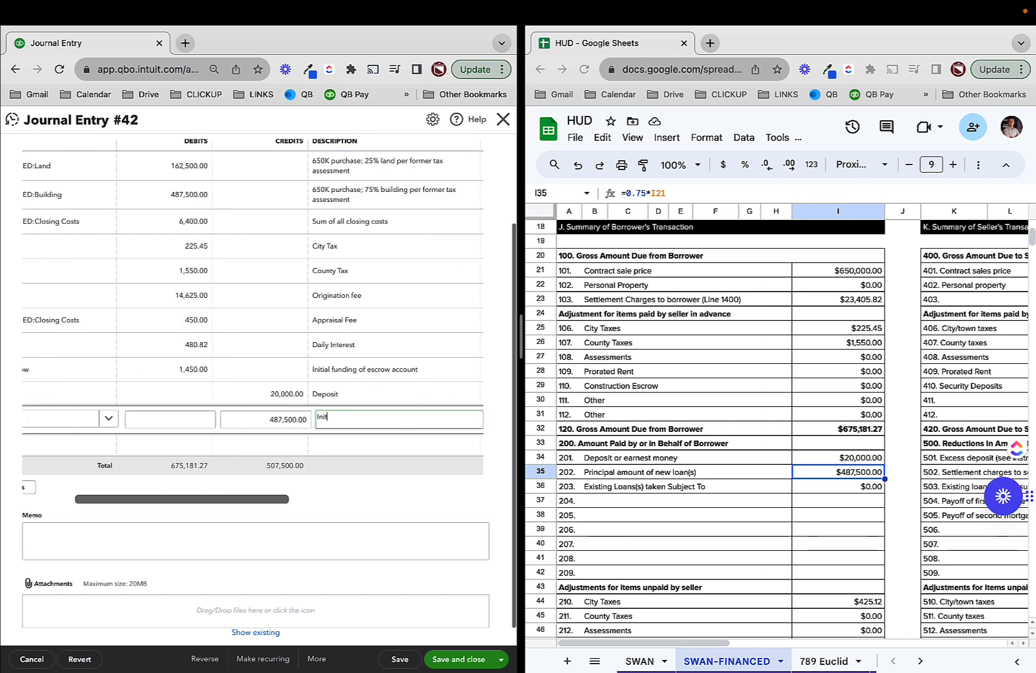
pyautogui.write('ial Principal Balance')
pyautogui.press('Tab')
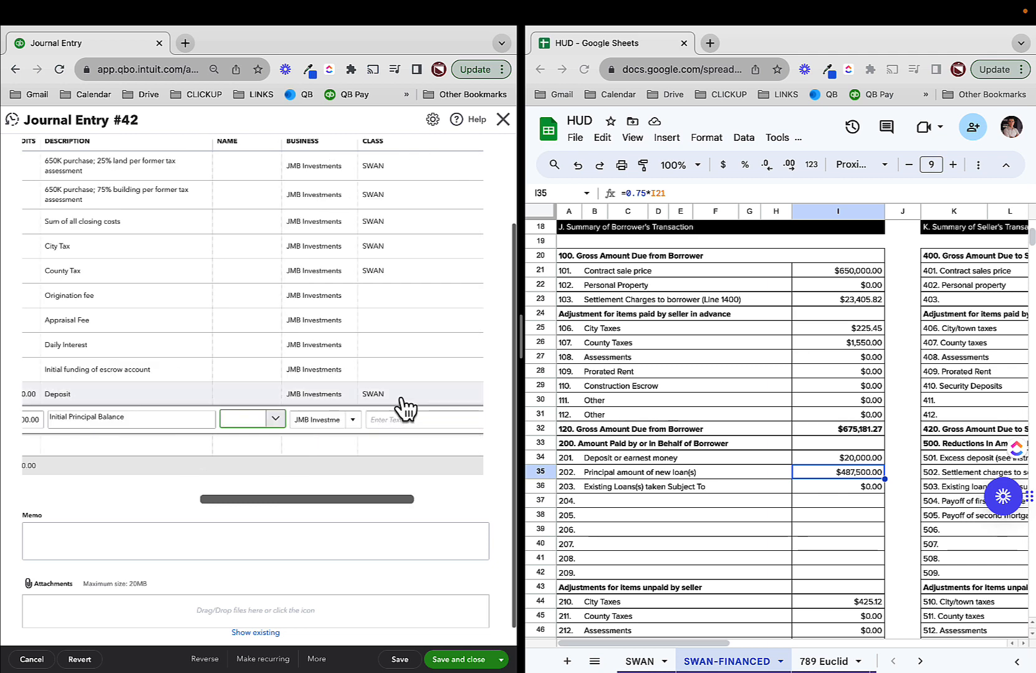
# Compare the city taxes under items unpaid by seller with those paid by seller in advance in the HUD sheet.
pyautogui.hscroll(-10, 336, 382)
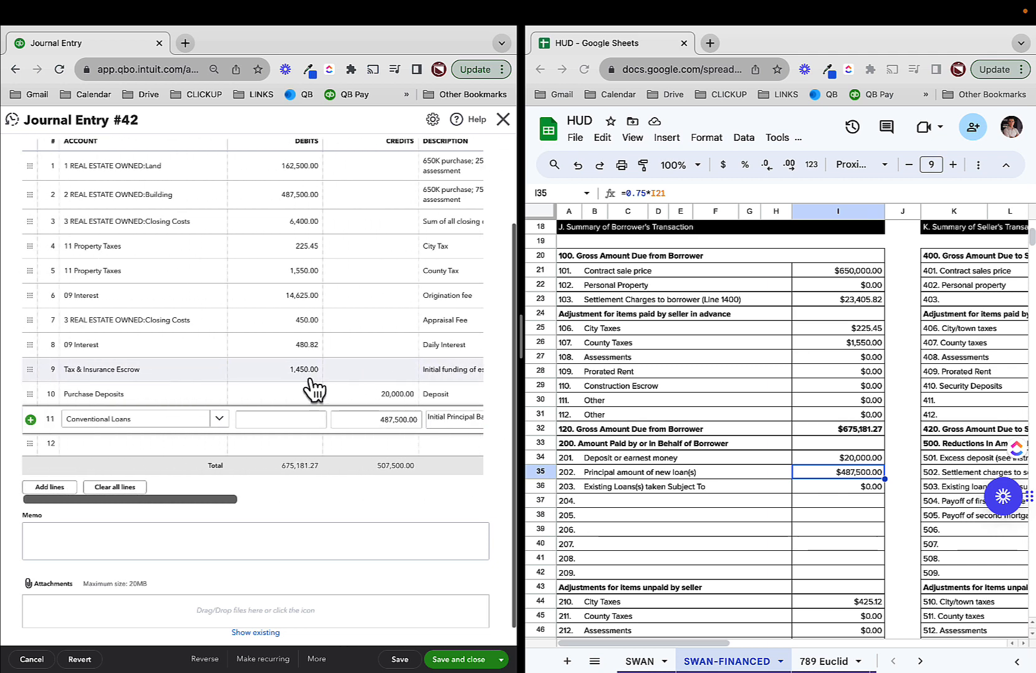
pyautogui.click(123, 443)
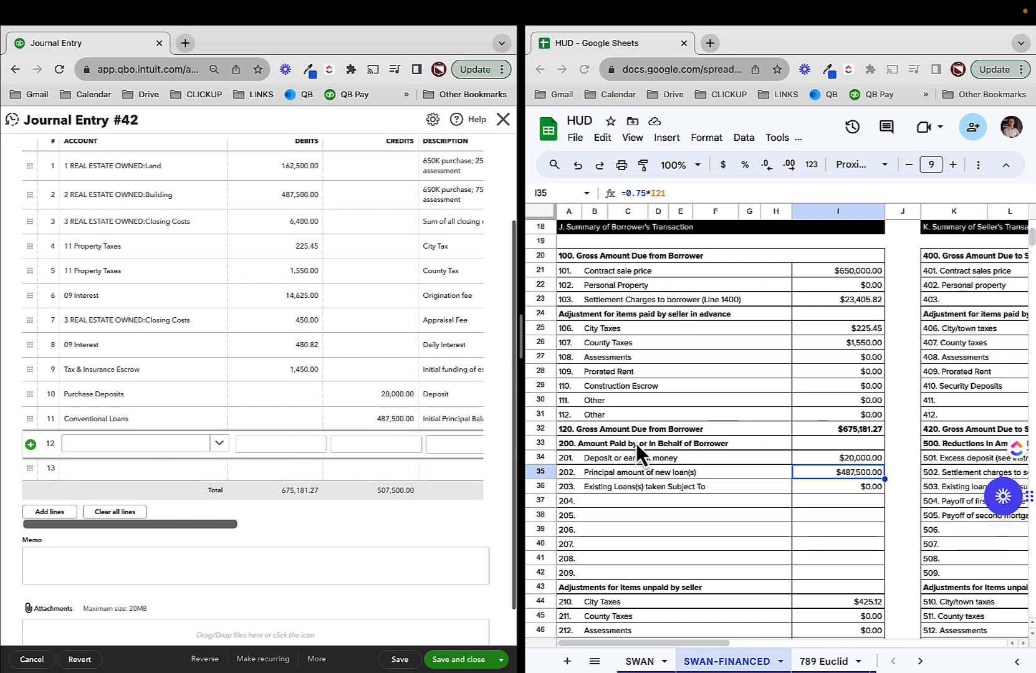
pyautogui.scroll(-3, 637, 482)
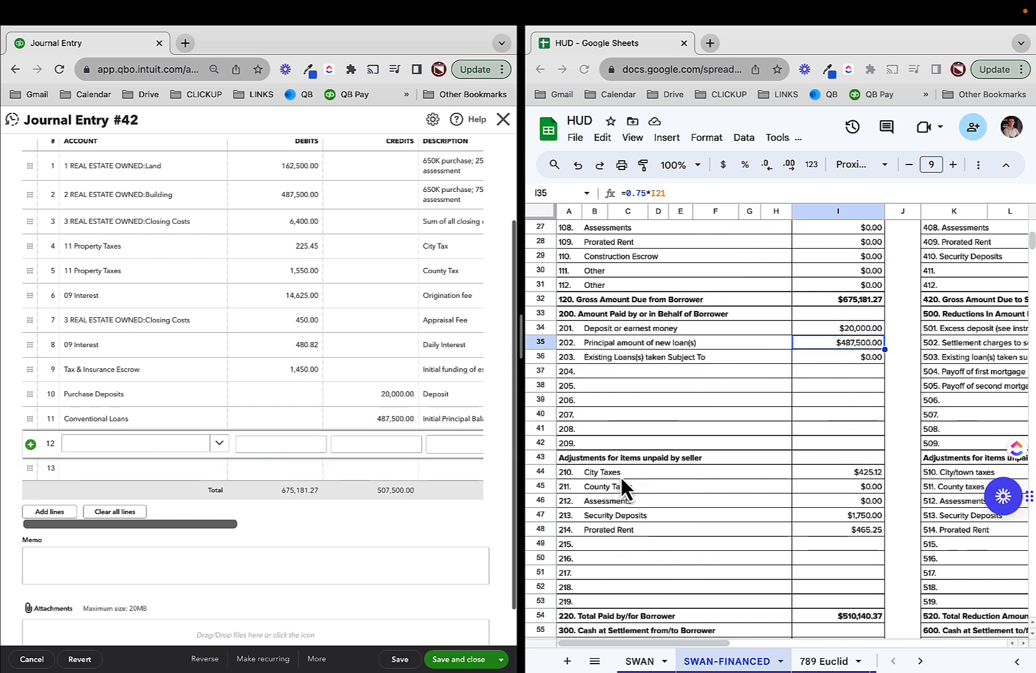
pyautogui.click(587, 473)
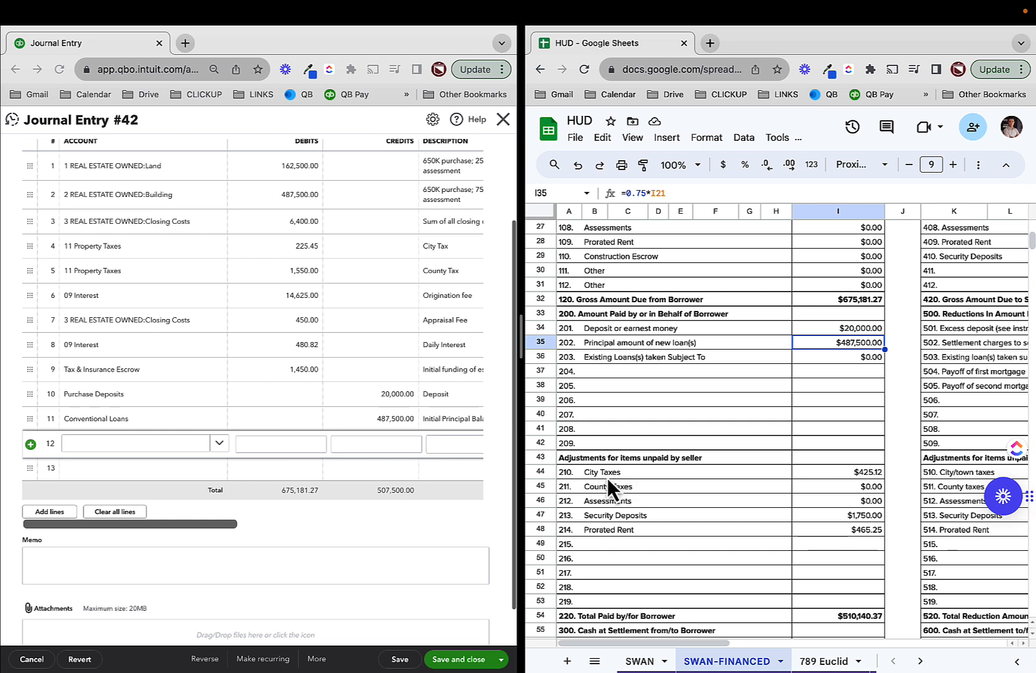
pyautogui.click(602, 474)
pyautogui.scroll(3, 625, 458)
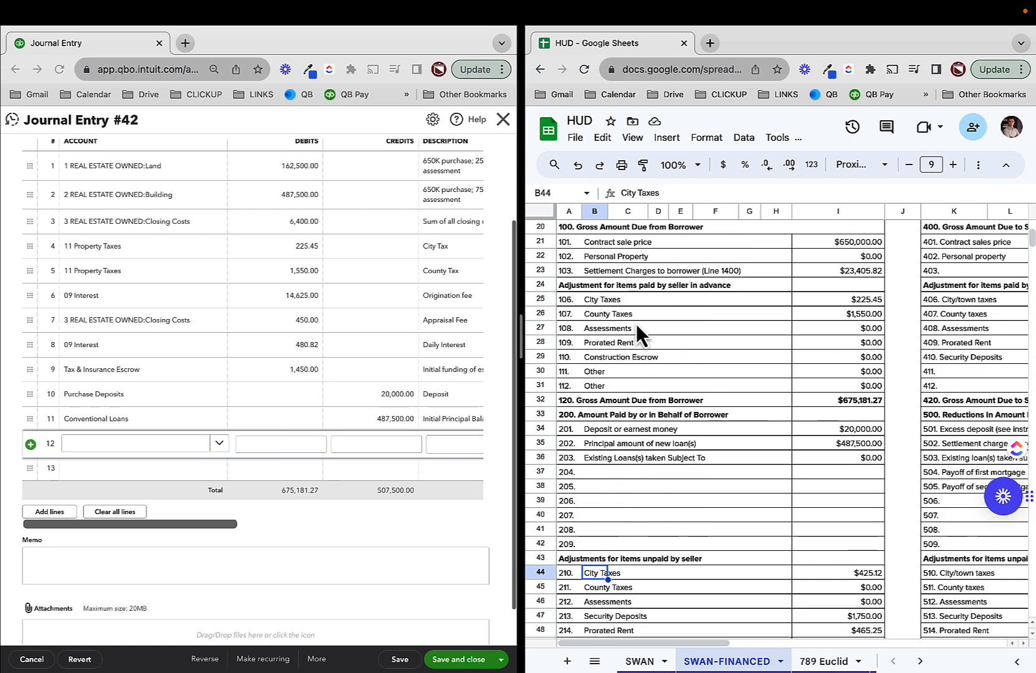
pyautogui.click(595, 299)
pyautogui.scroll(-3, 587, 508)
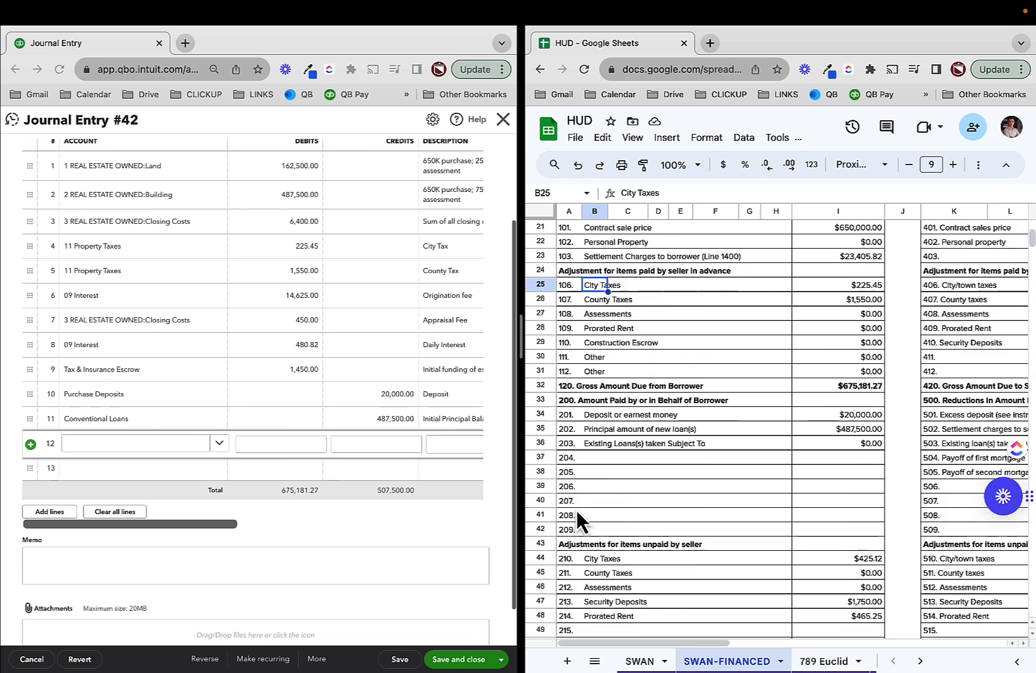
pyautogui.click(589, 487)
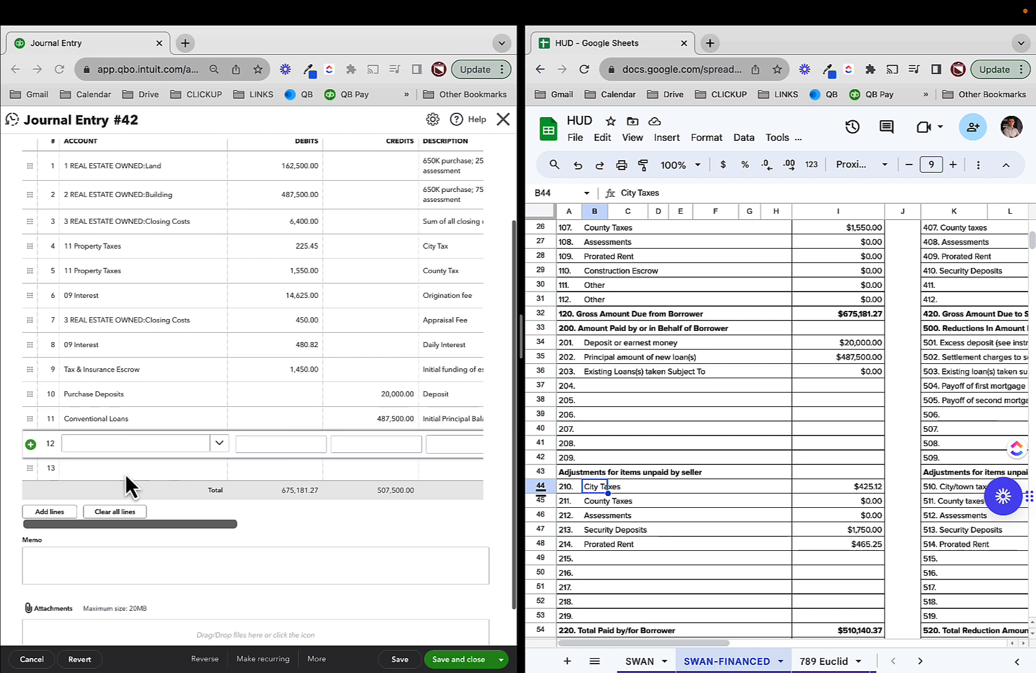
# Add an 11 Property Taxes line as journal line 12 for the city taxes unpaid by the seller.
pyautogui.click(106, 458)
pyautogui.click(100, 445)
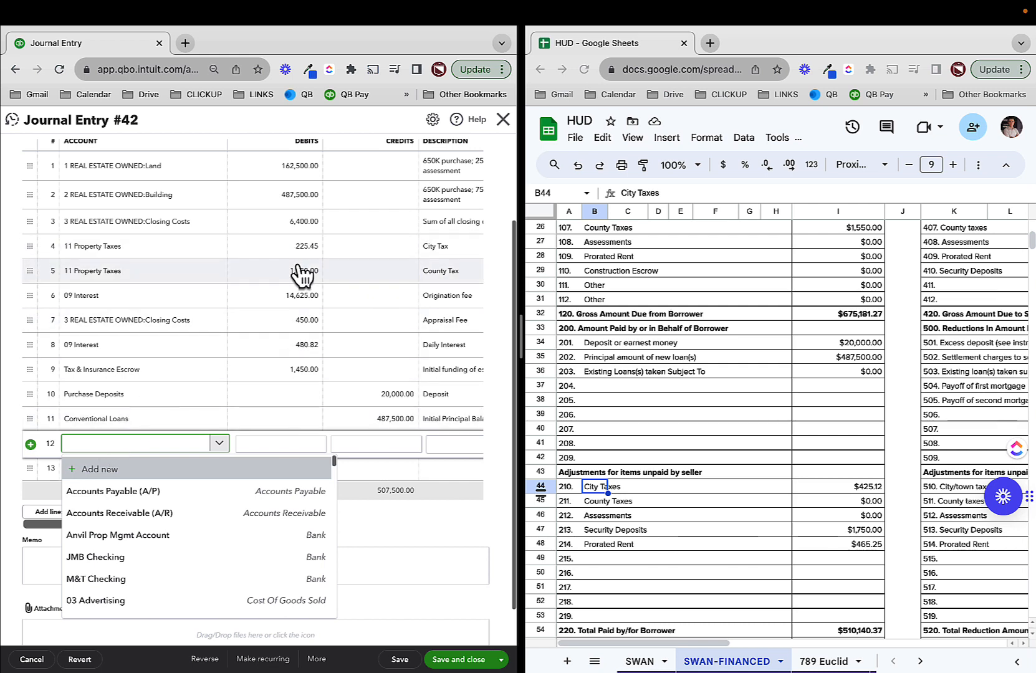
pyautogui.click(128, 452)
pyautogui.write('proper')
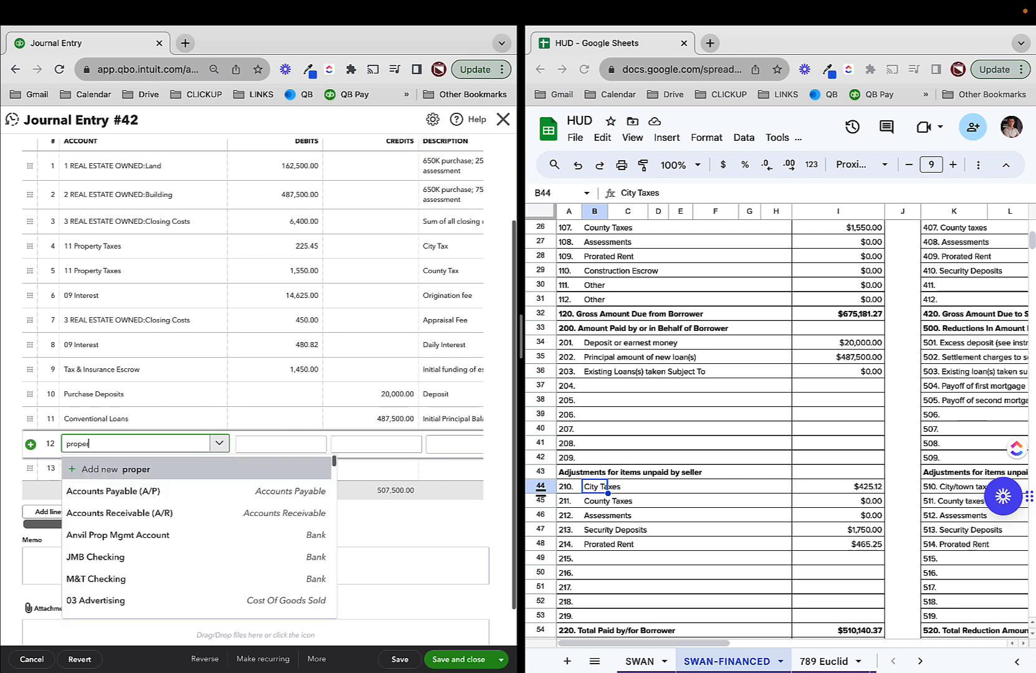
pyautogui.write('ty tax')
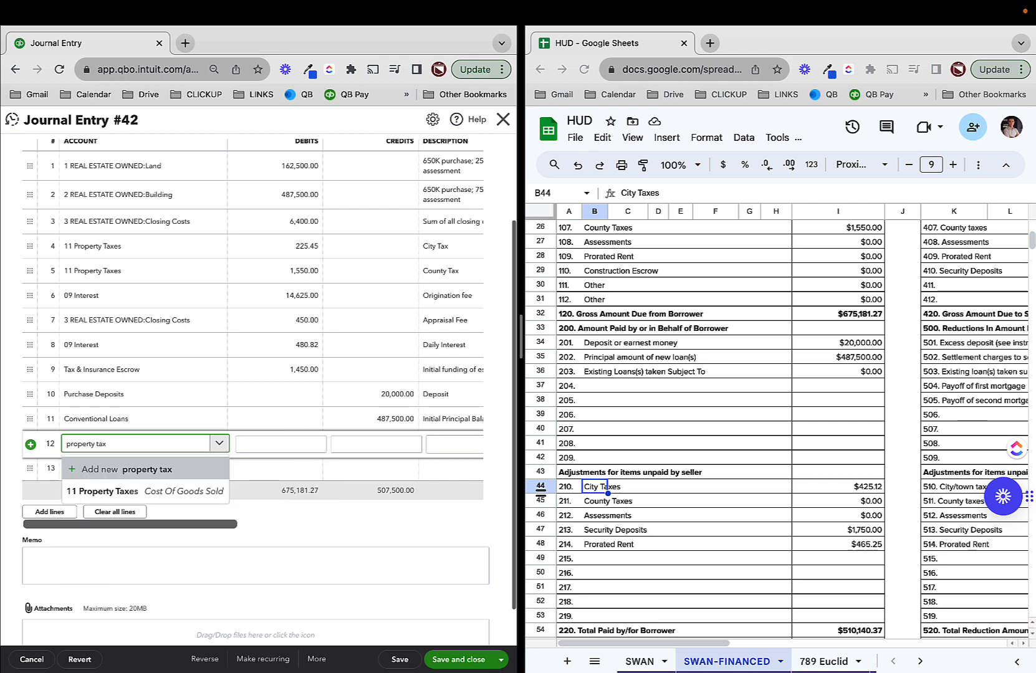
pyautogui.click(118, 491)
# Set the credit of property tax line 12 to 425.12 and its description to "City Taxes".
pyautogui.press('Tab')
pyautogui.press('Tab')
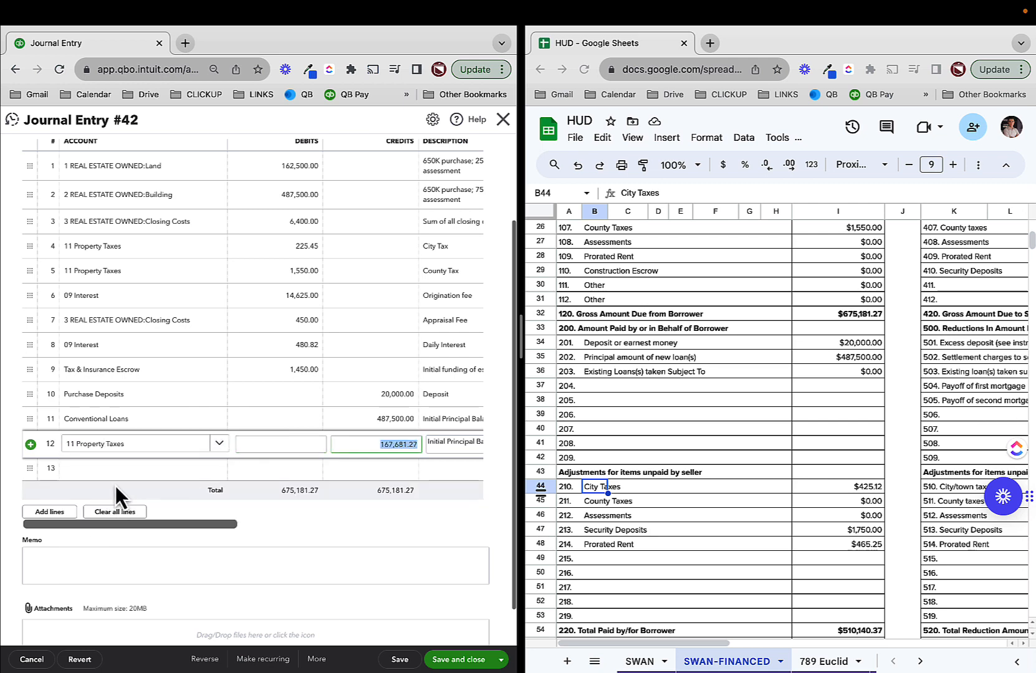
pyautogui.write('425')
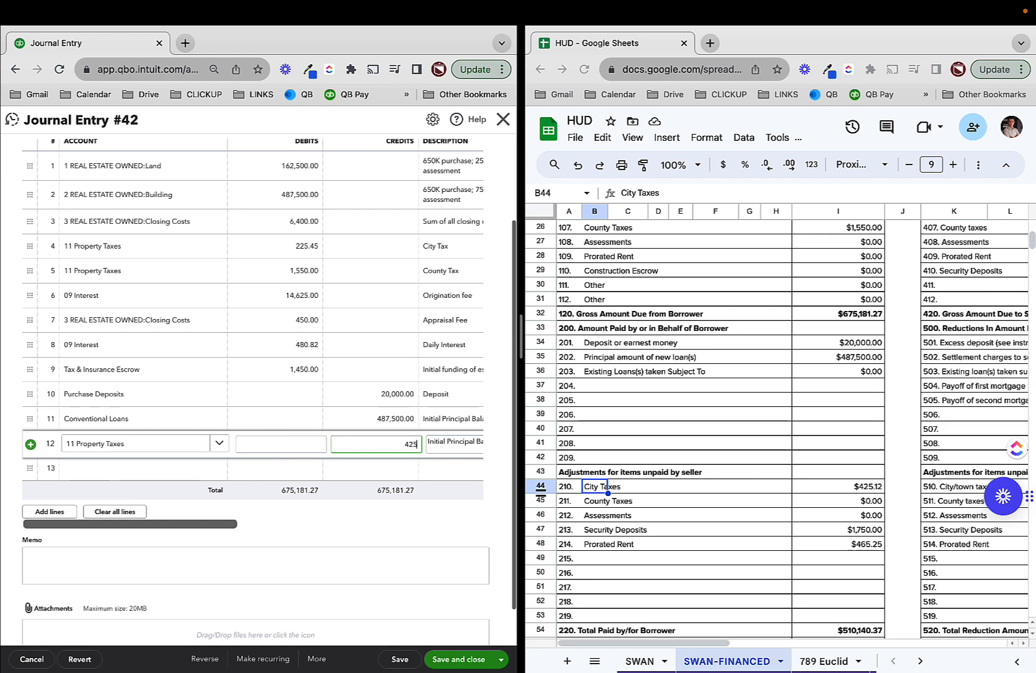
pyautogui.write('.12')
pyautogui.press('Tab')
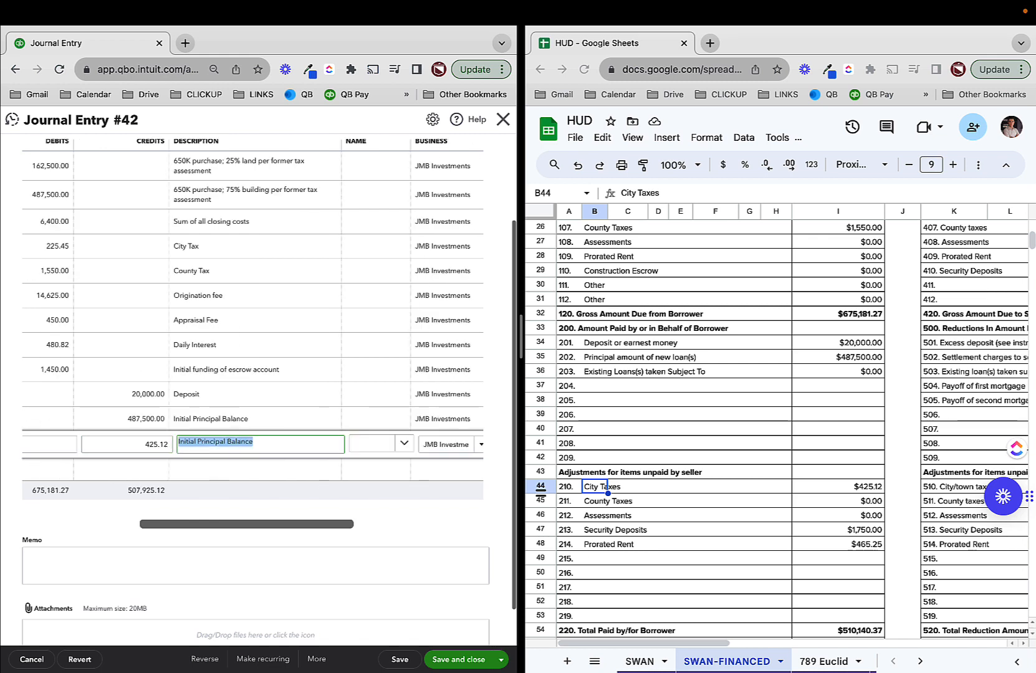
pyautogui.write('City Taxes')
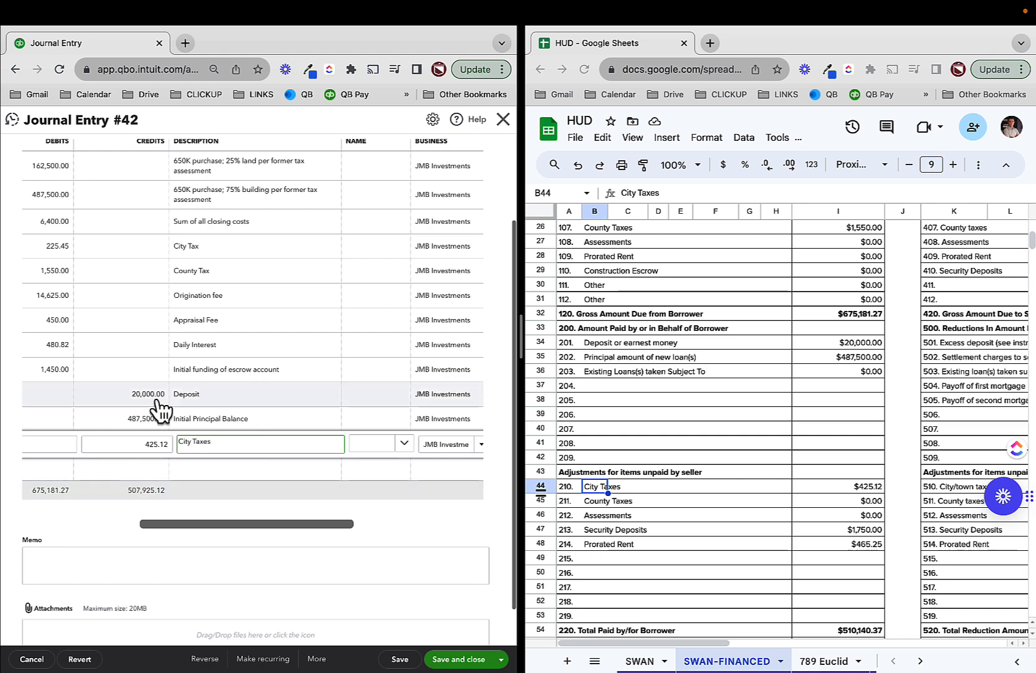
pyautogui.hscroll(-5, 165, 411)
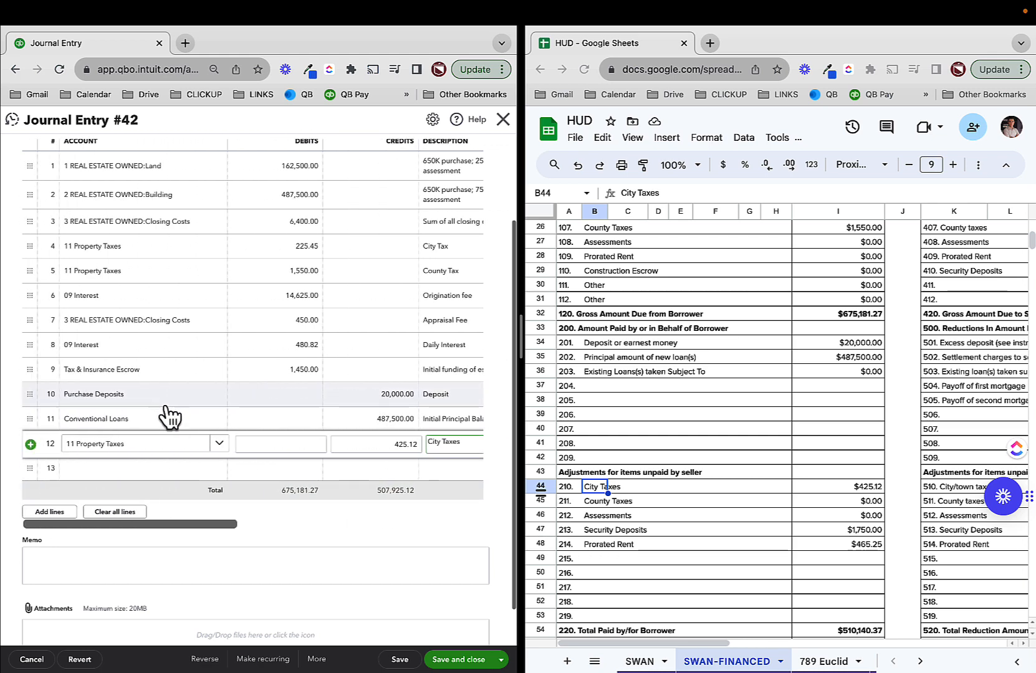
pyautogui.hscroll(5, 425, 442)
pyautogui.hscroll(-5, 349, 443)
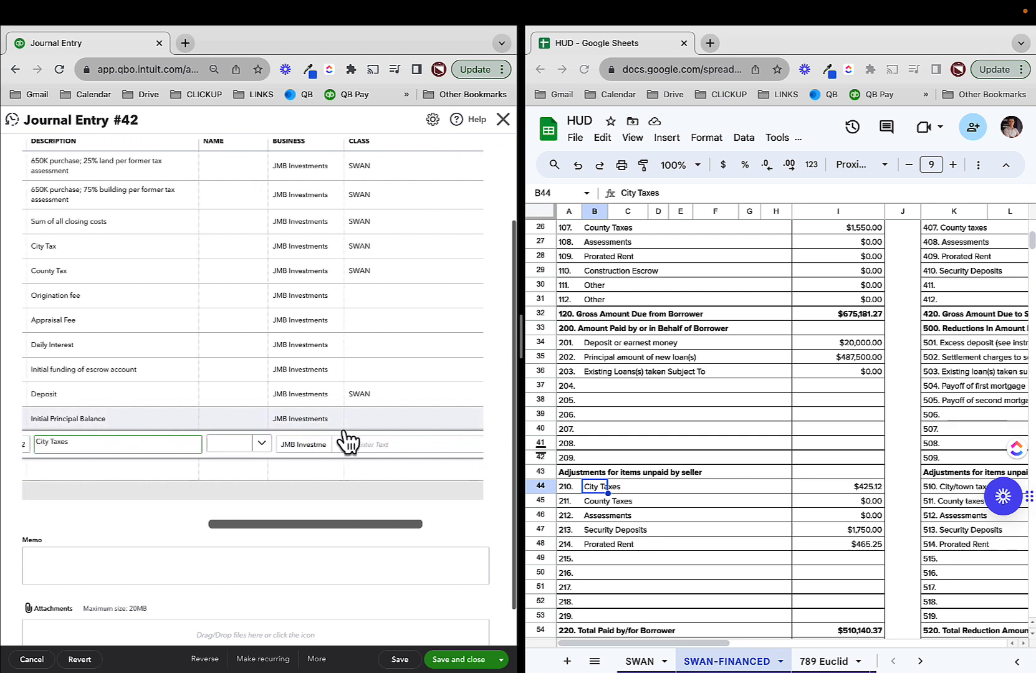
# Locate the security deposits adjustment in the HUD sheet and add a Security Deposits liability line as journal line 13.
pyautogui.click(134, 471)
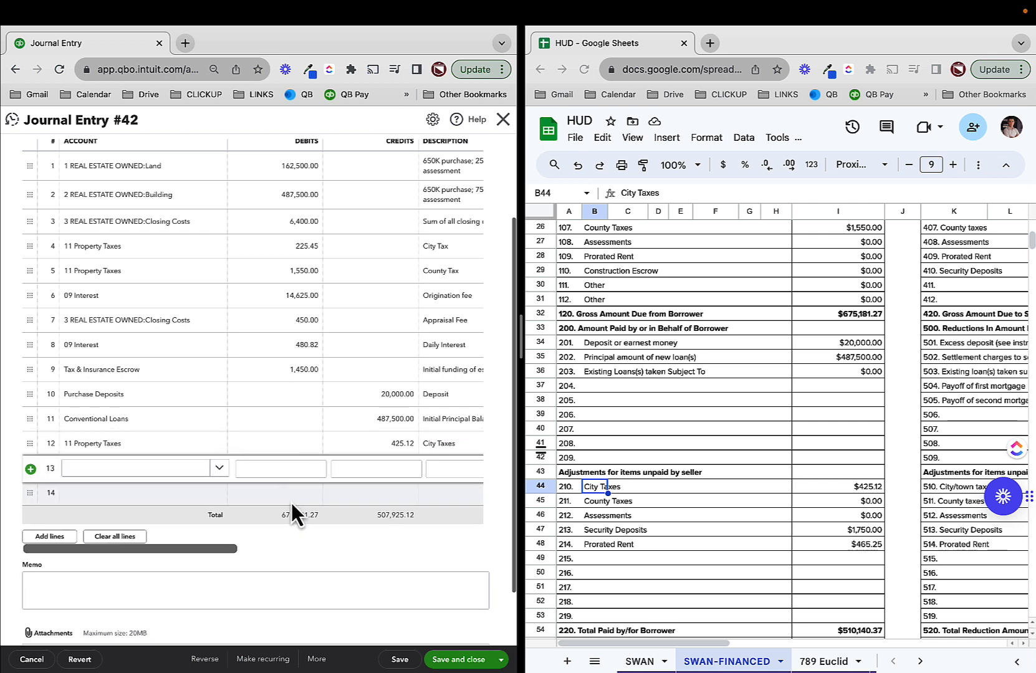
pyautogui.click(594, 529)
pyautogui.doubleClick(594, 530)
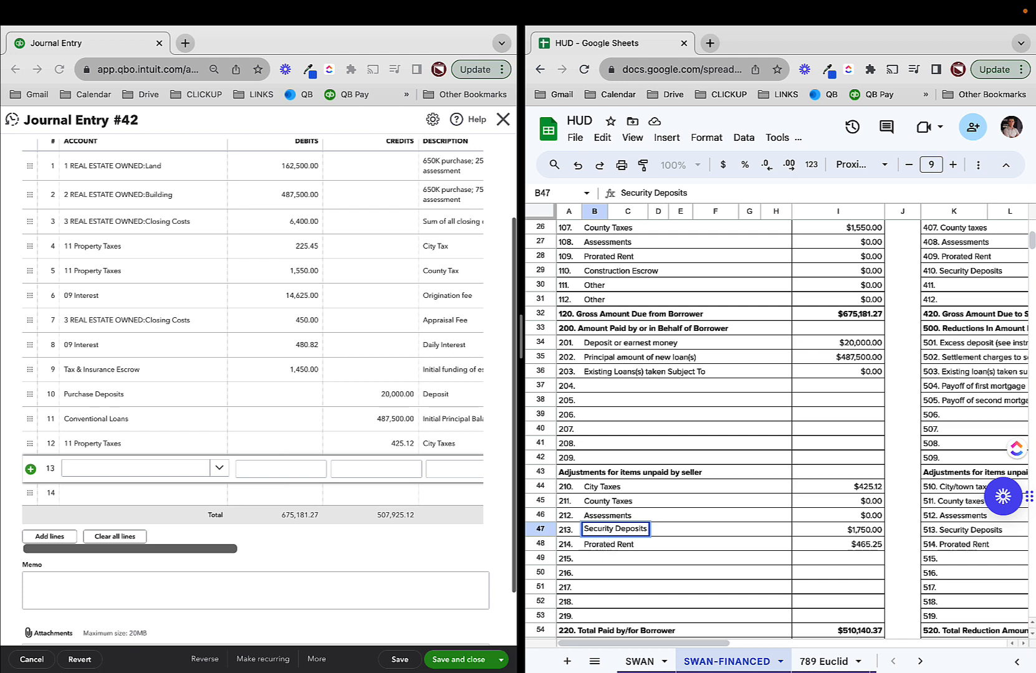
pyautogui.press('Return')
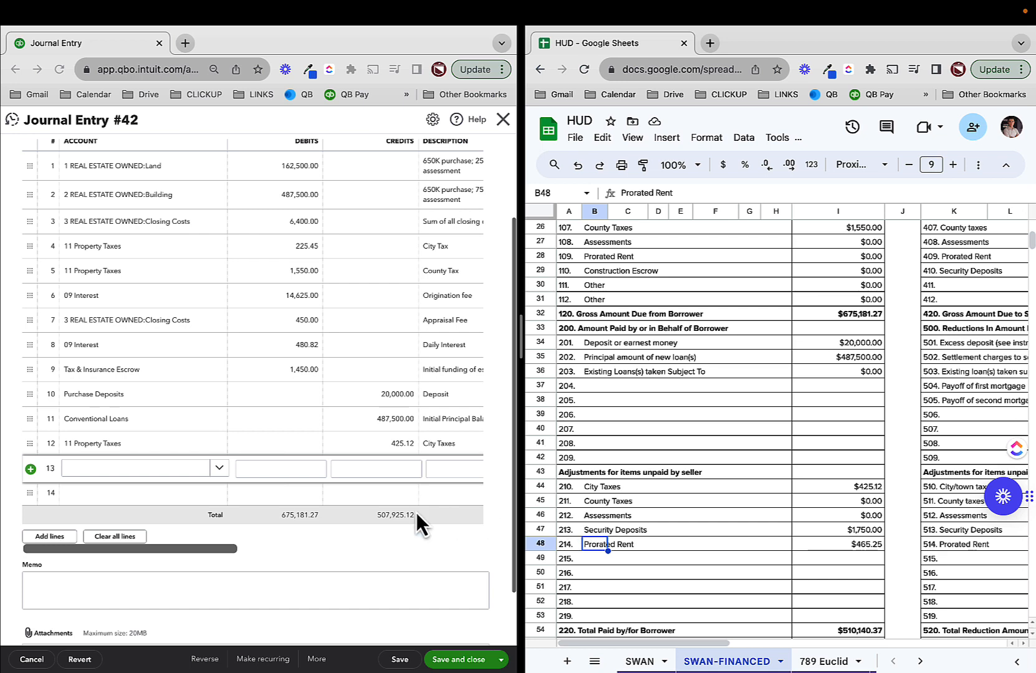
pyautogui.click(136, 470)
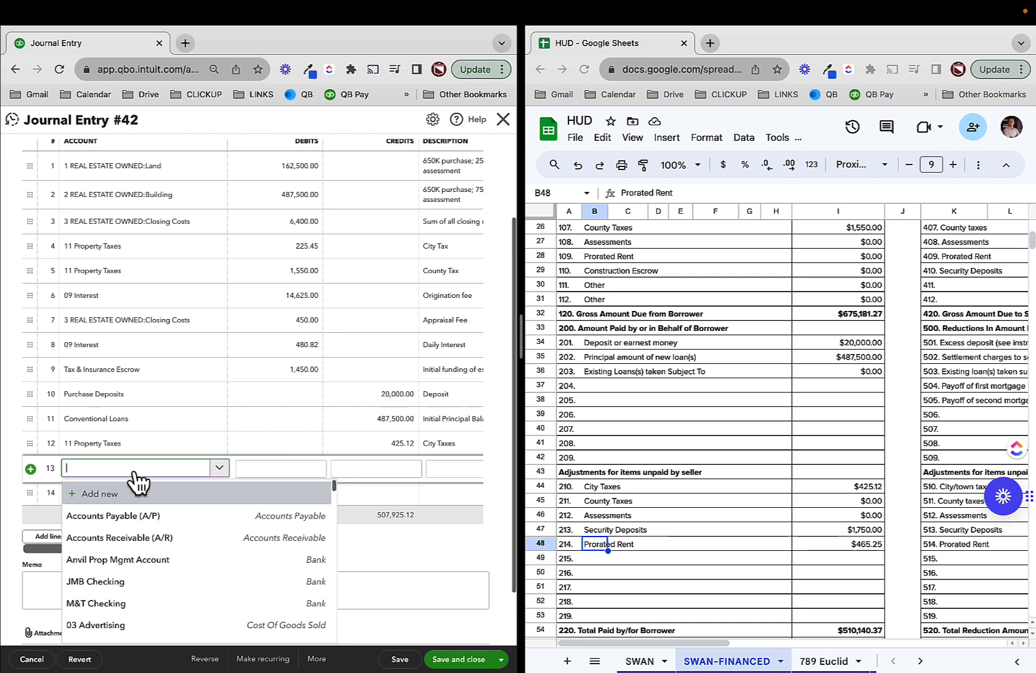
pyautogui.write('security')
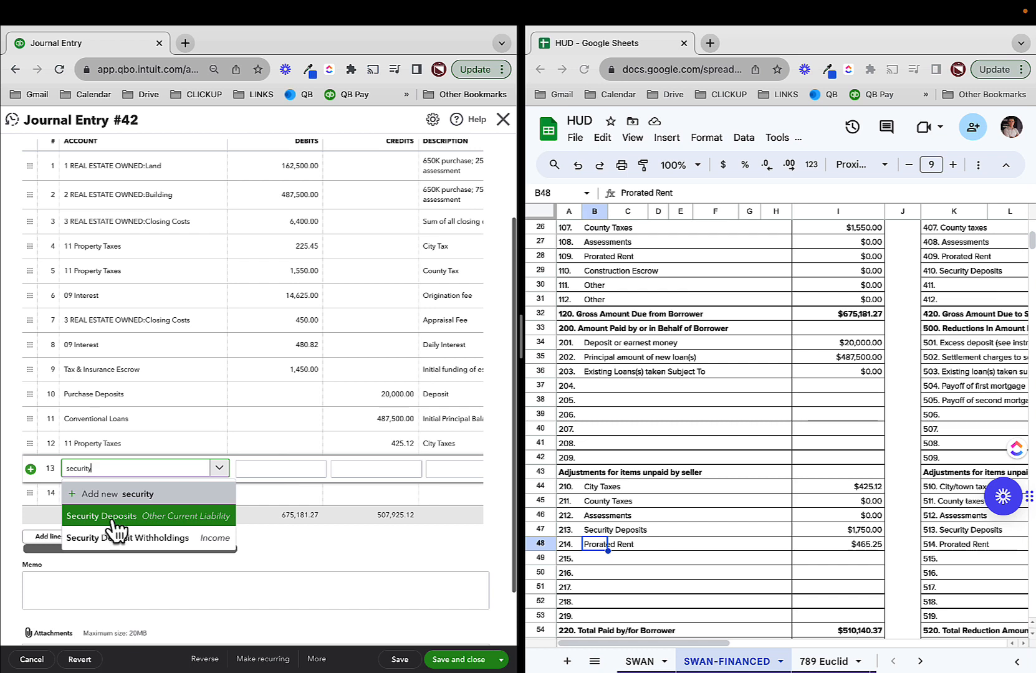
pyautogui.click(114, 521)
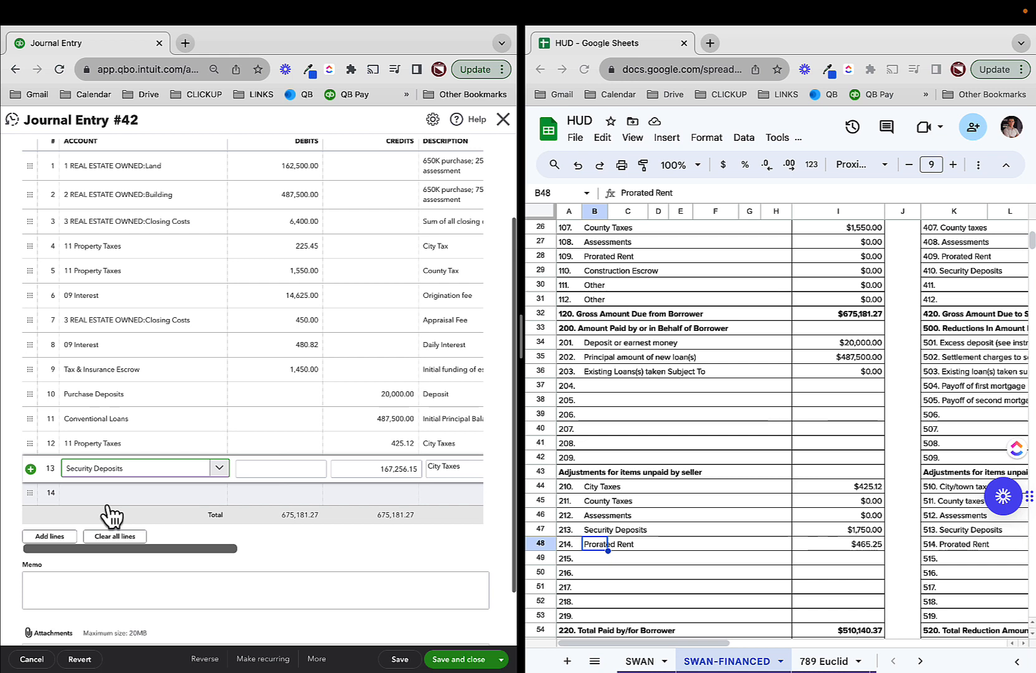
# Set the Security Deposits line's credit to 1,750.00 and its description to "Security Deposits".
pyautogui.press('Tab')
pyautogui.press('Tab')
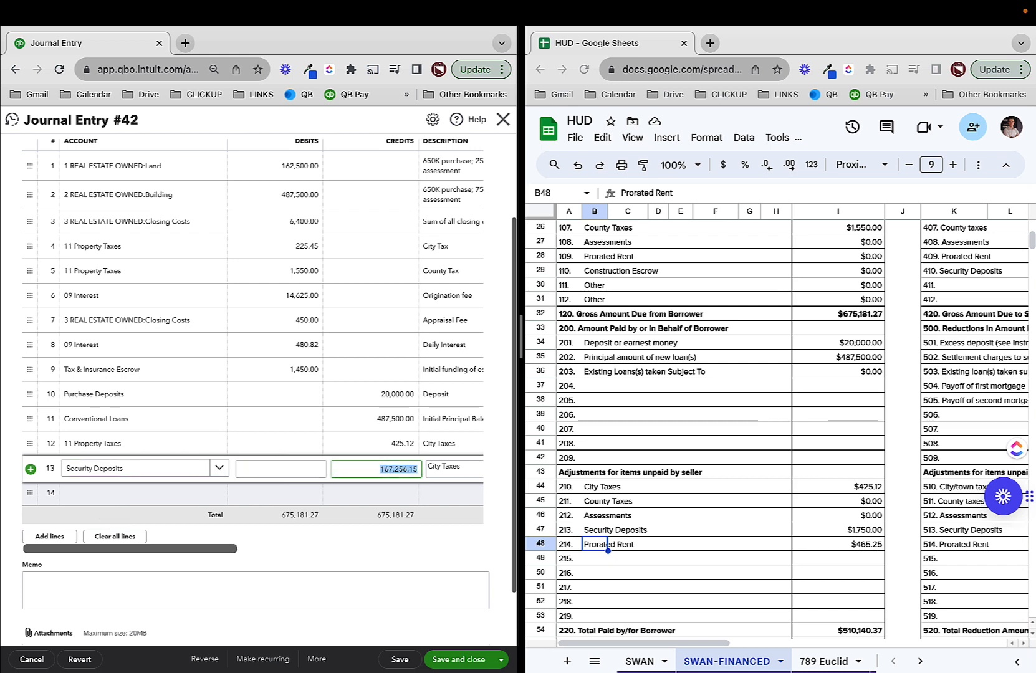
pyautogui.write('1,750')
pyautogui.press('Tab')
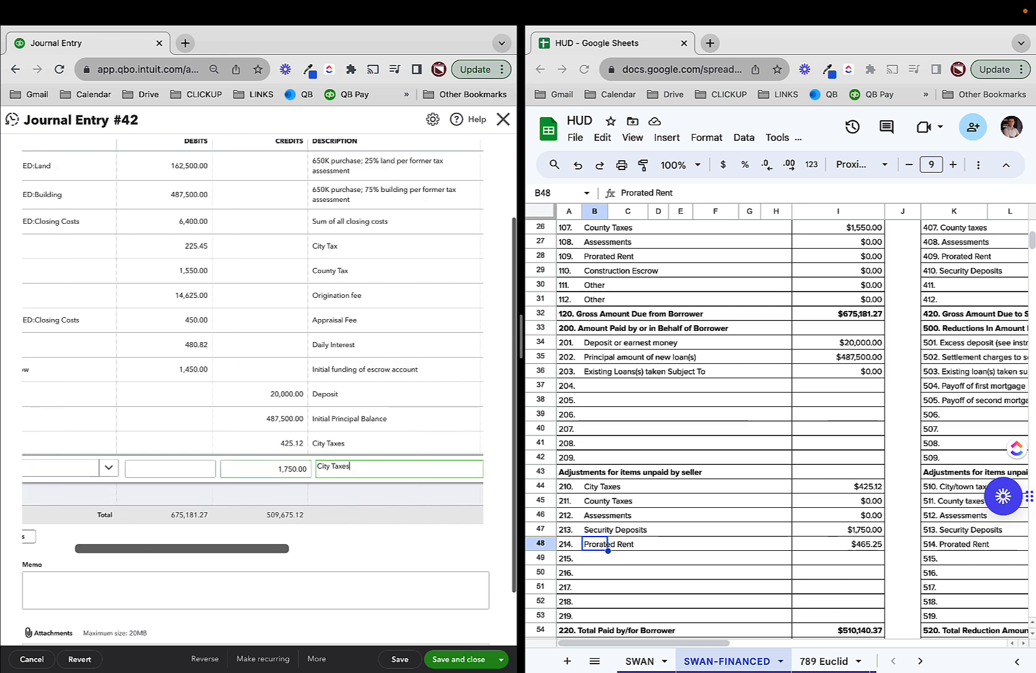
pyautogui.write('Security ')
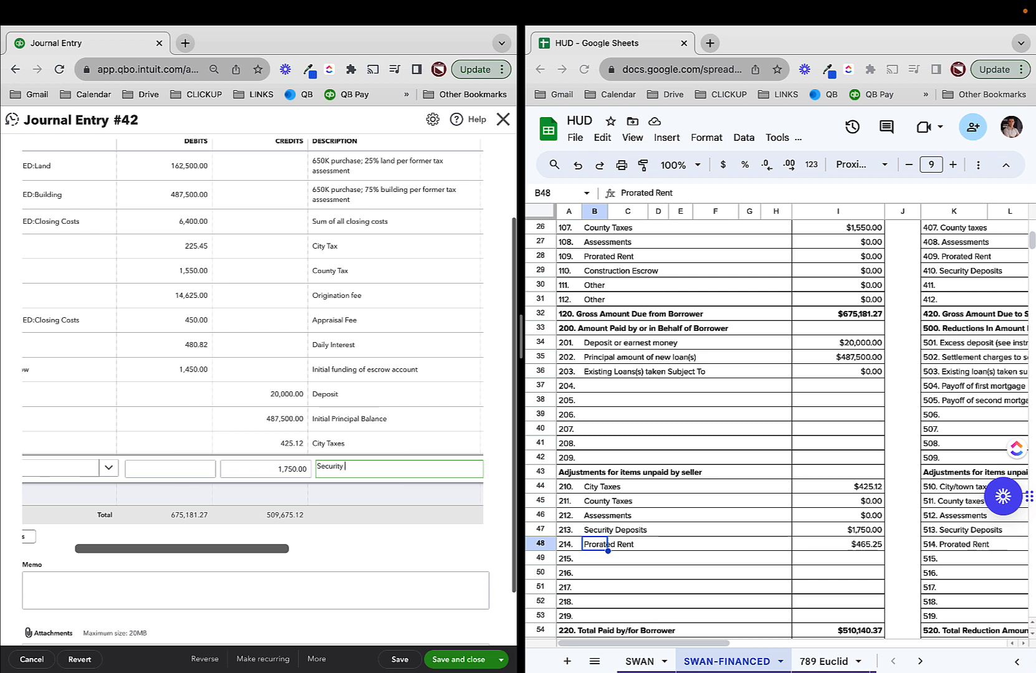
pyautogui.write('Deposits')
pyautogui.press('Tab')
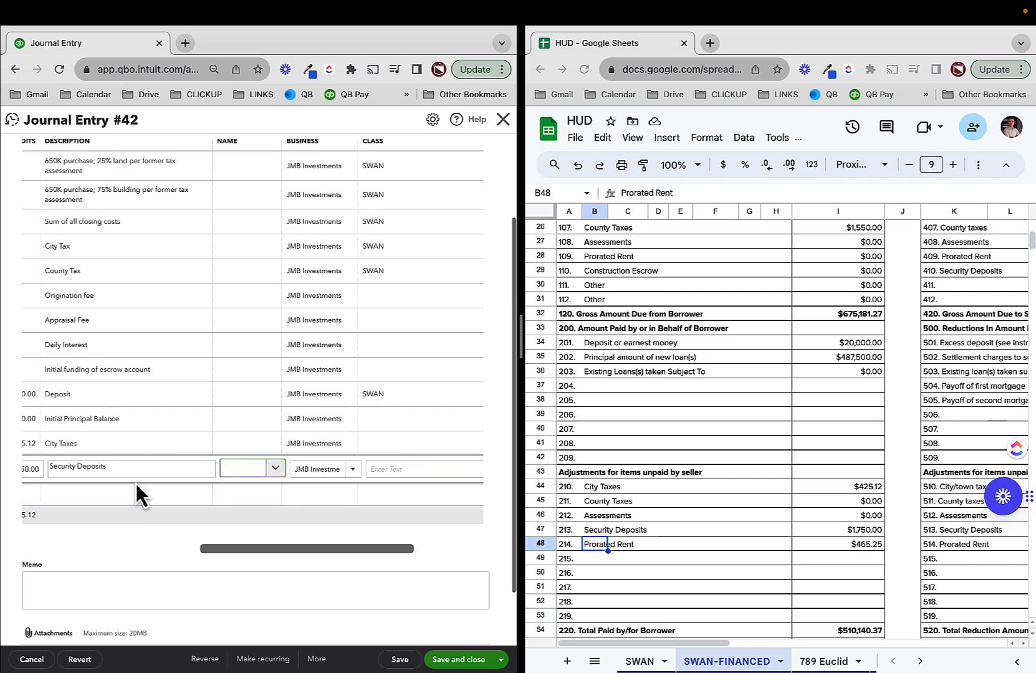
pyautogui.hscroll(-3, 145, 483)
pyautogui.hscroll(-3, 144, 495)
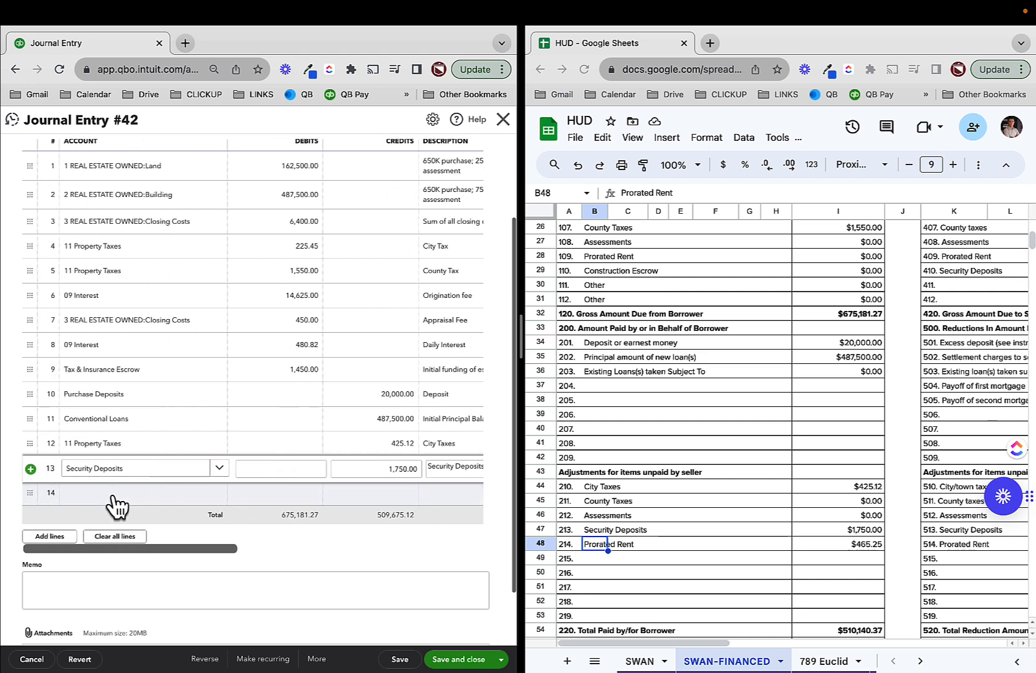
# Add a Rental Income line as journal line 14 for the prorated rent adjustment.
pyautogui.click(116, 499)
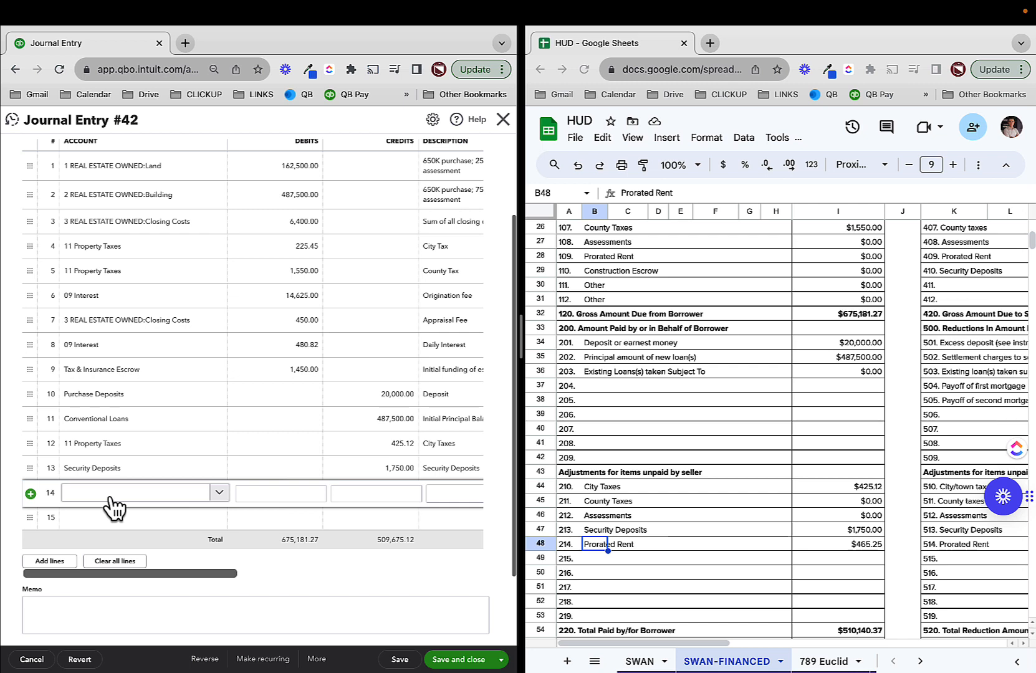
pyautogui.click(110, 498)
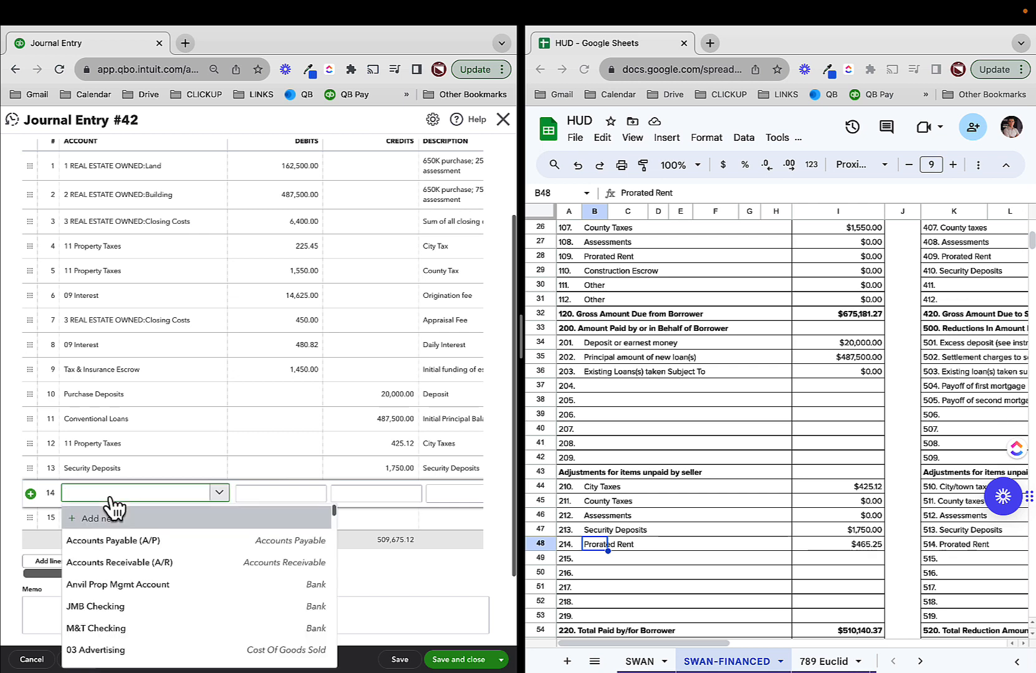
pyautogui.write('rental')
pyautogui.click(106, 541)
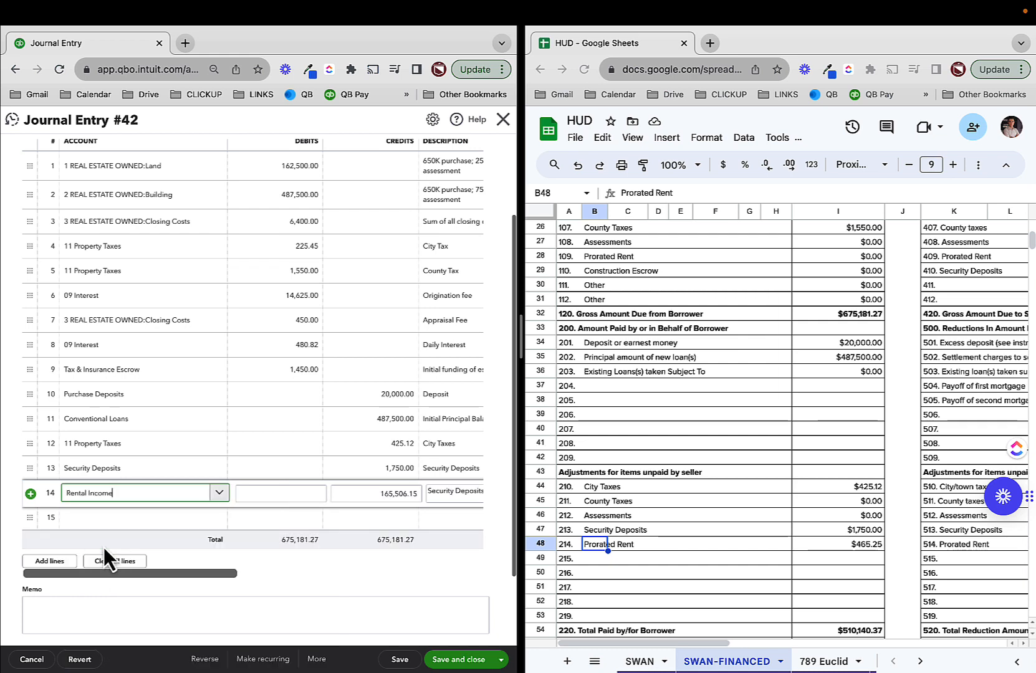
# Set the Rental Income line's credit to 465.25 and its description to "ProRated Rent".
pyautogui.press('Tab')
pyautogui.press('Tab')
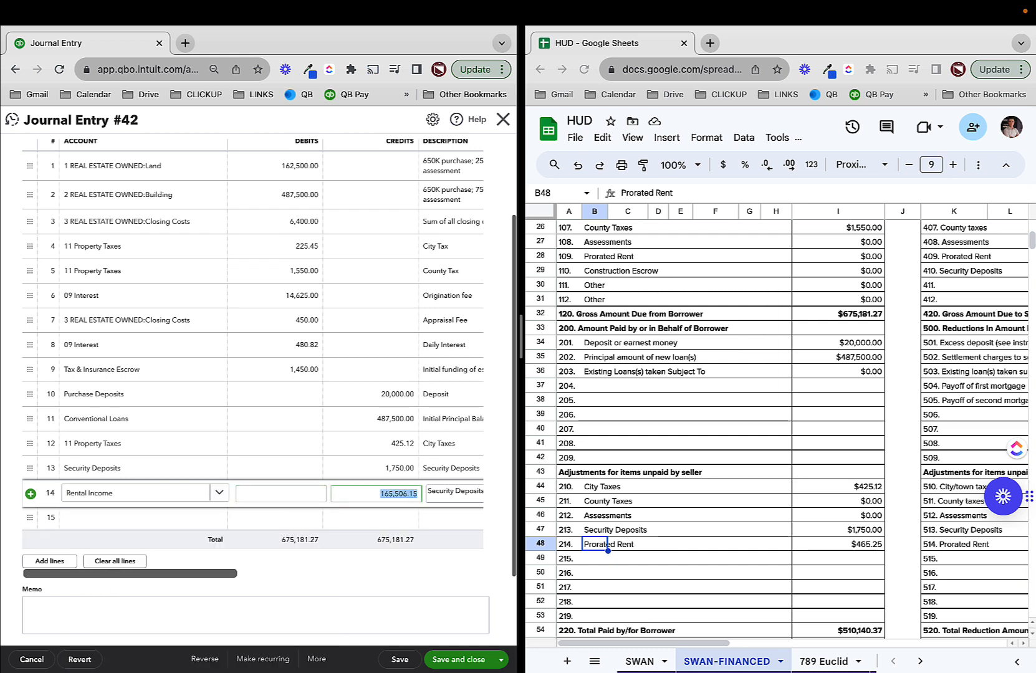
pyautogui.write('465.25')
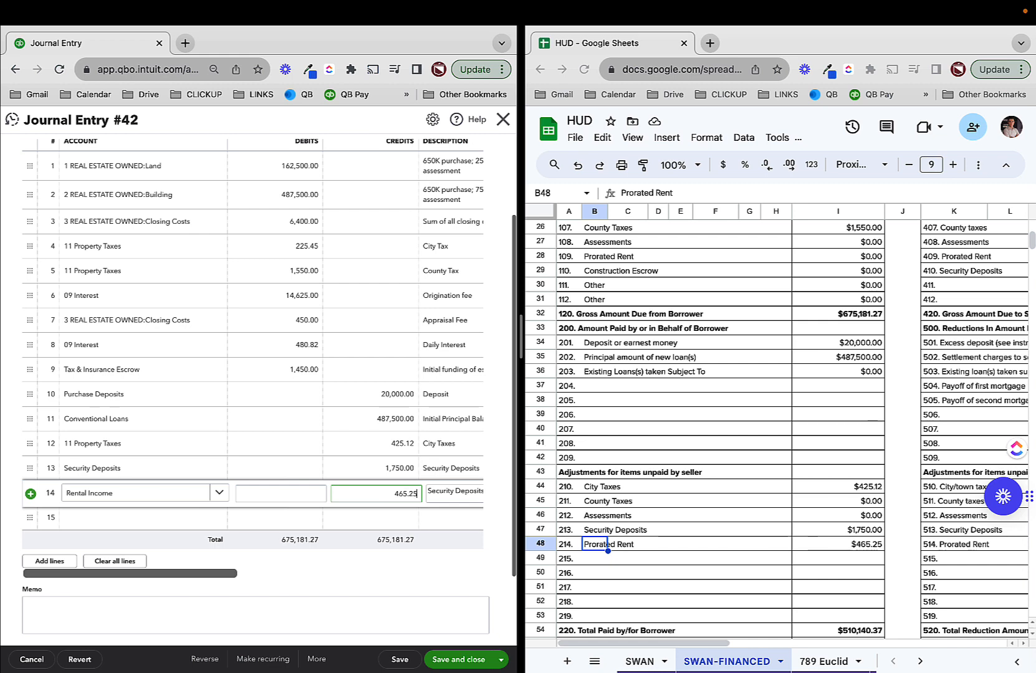
pyautogui.press('Tab')
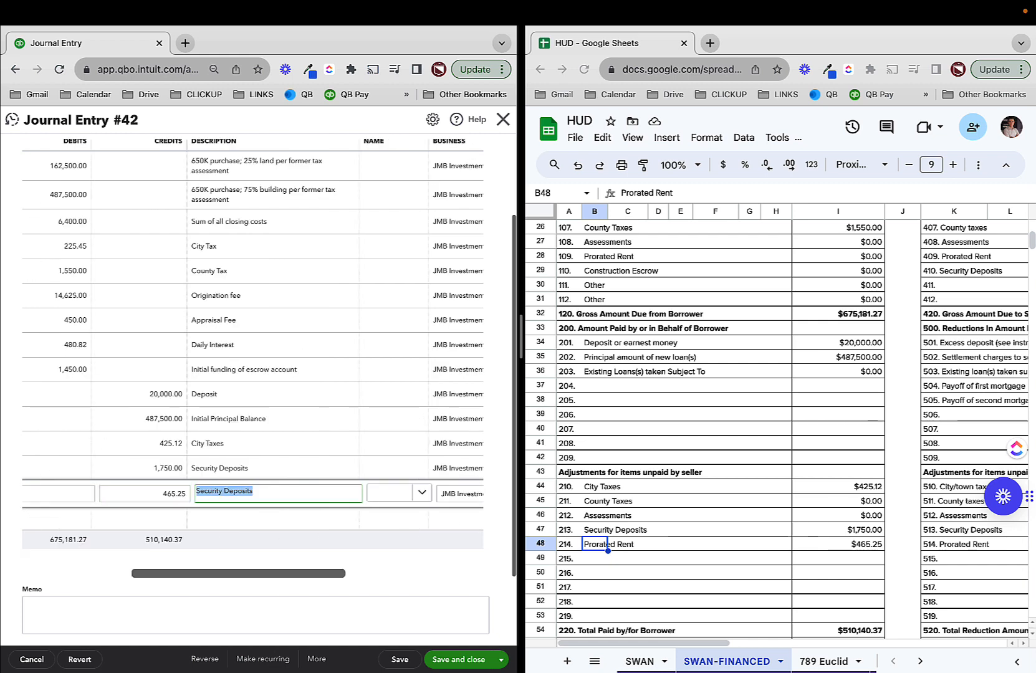
pyautogui.write('ProRated')
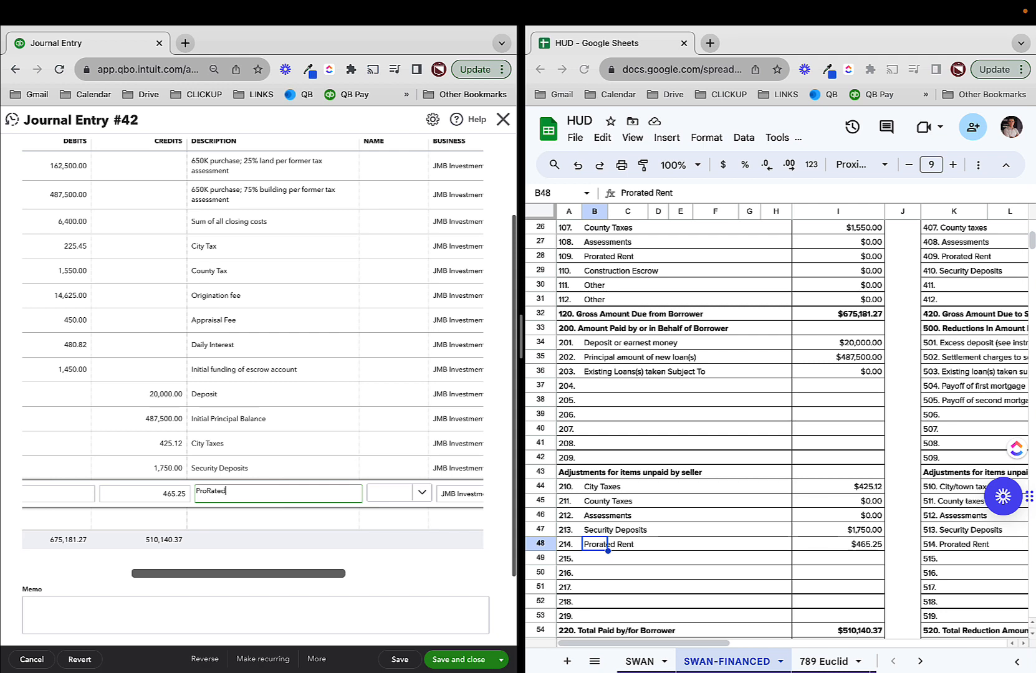
pyautogui.write('Rent')
pyautogui.press('Tab')
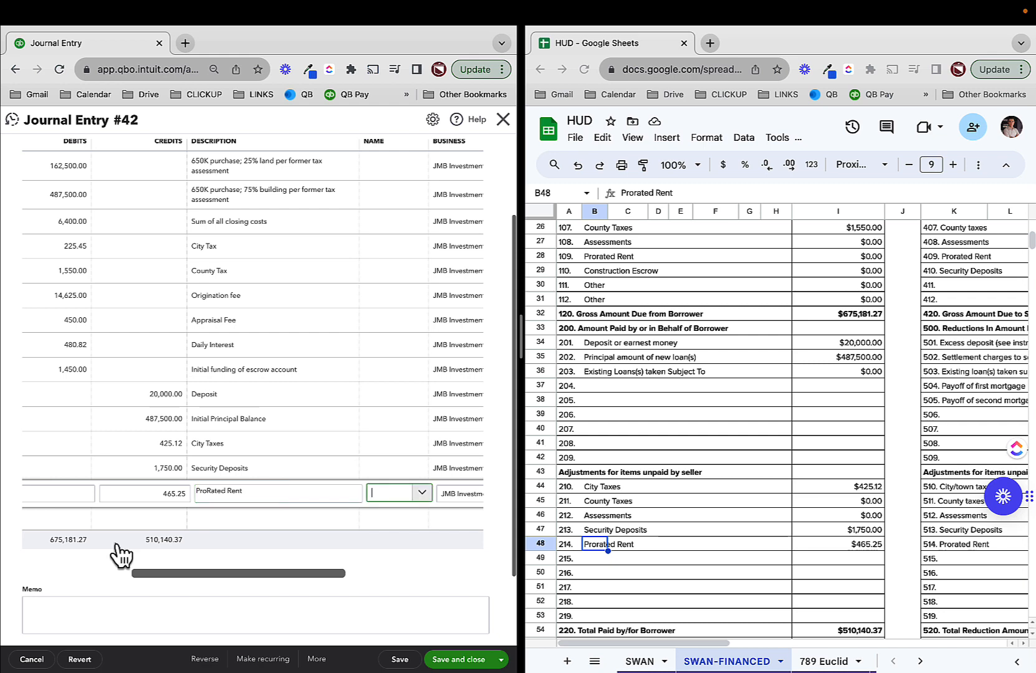
pyautogui.hscroll(-3, 124, 506)
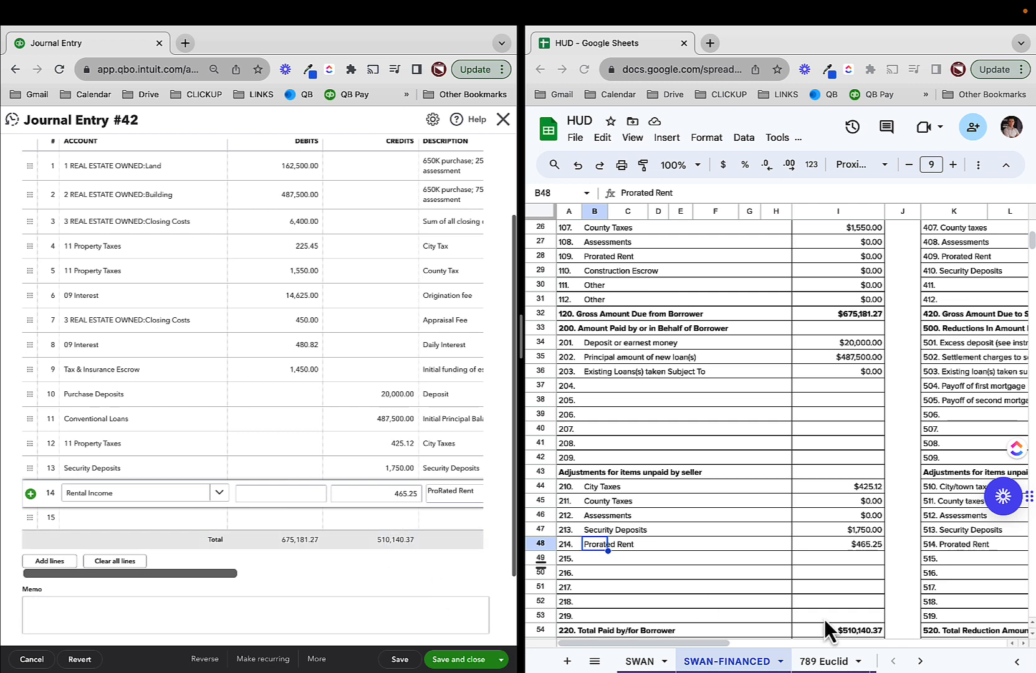
# Check the cash from borrower in the HUD sheet's settlement section and add a JMB Checking line with the balancing credit as journal line 15.
pyautogui.scroll(-5, 717, 569)
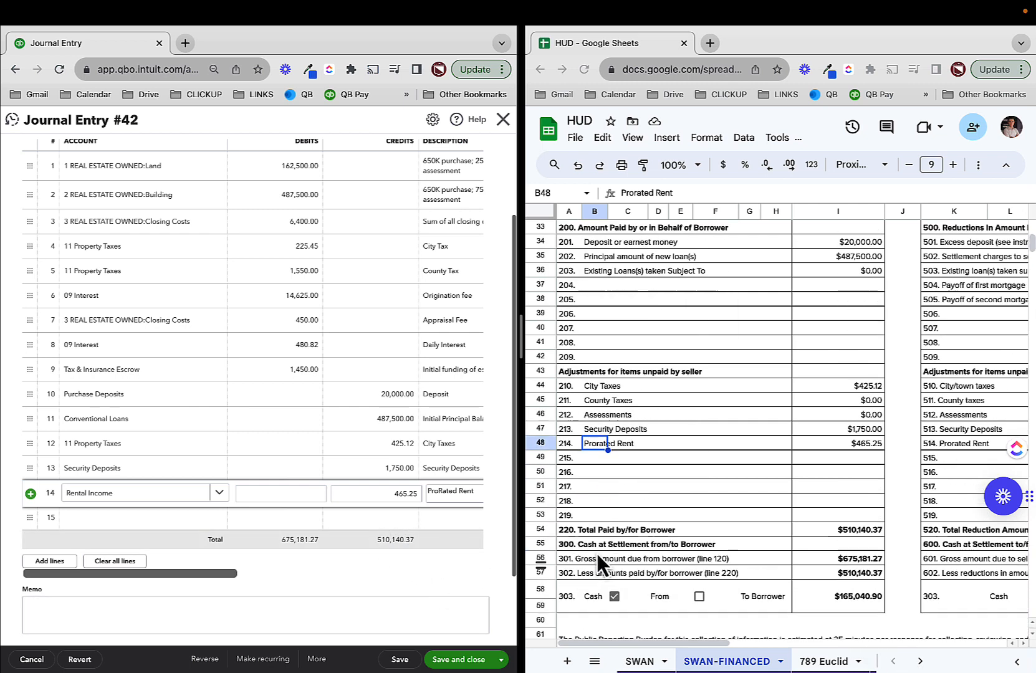
pyautogui.click(159, 527)
pyautogui.click(158, 528)
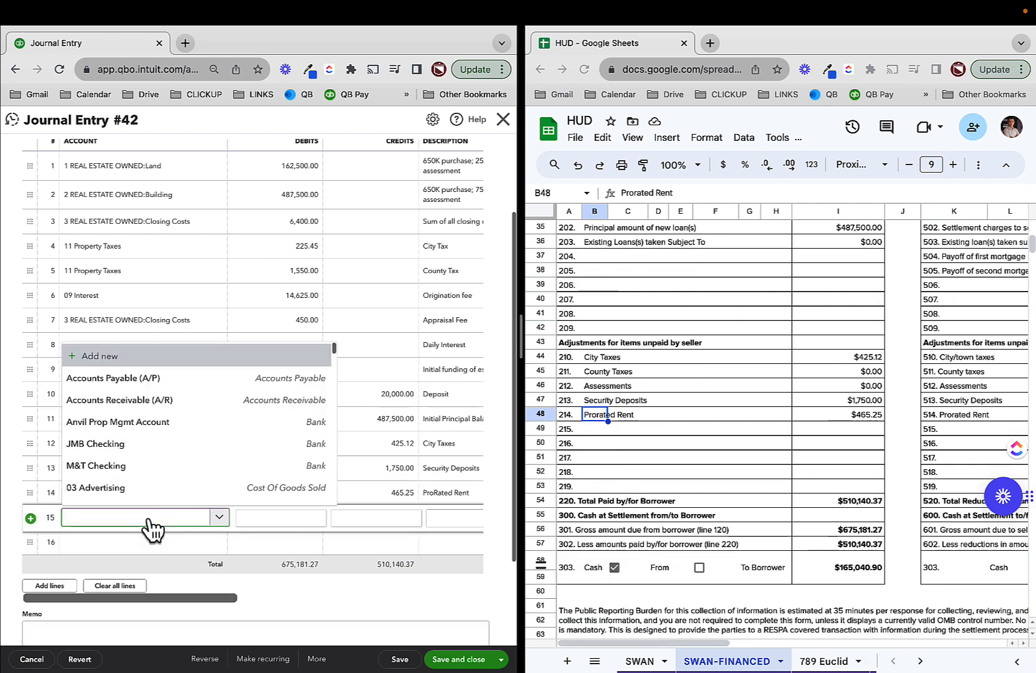
pyautogui.write('jmb')
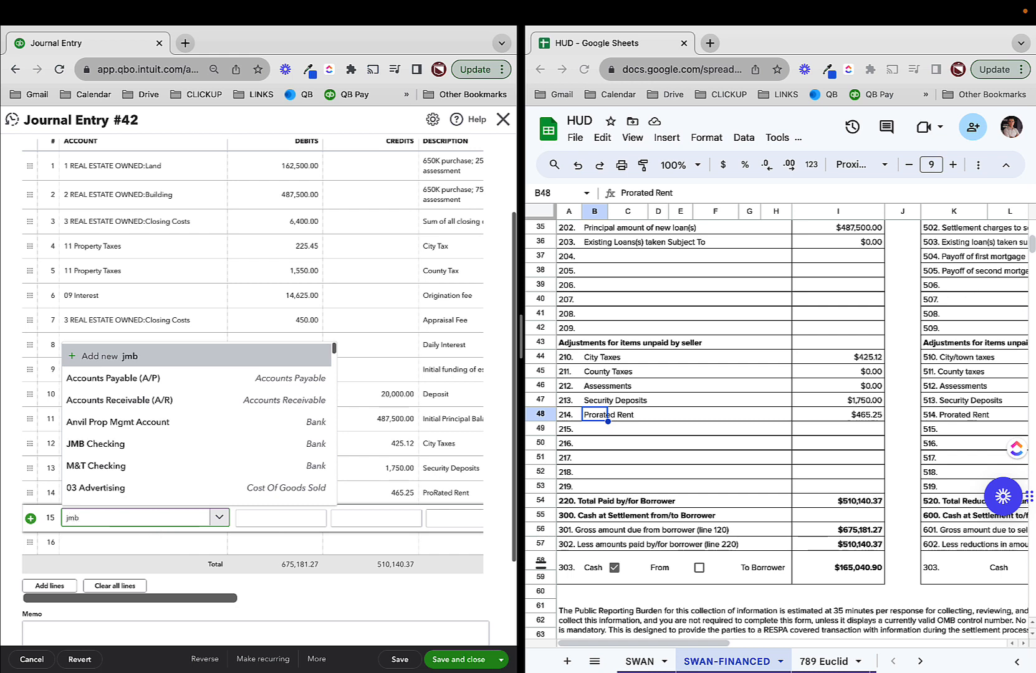
pyautogui.click(165, 477)
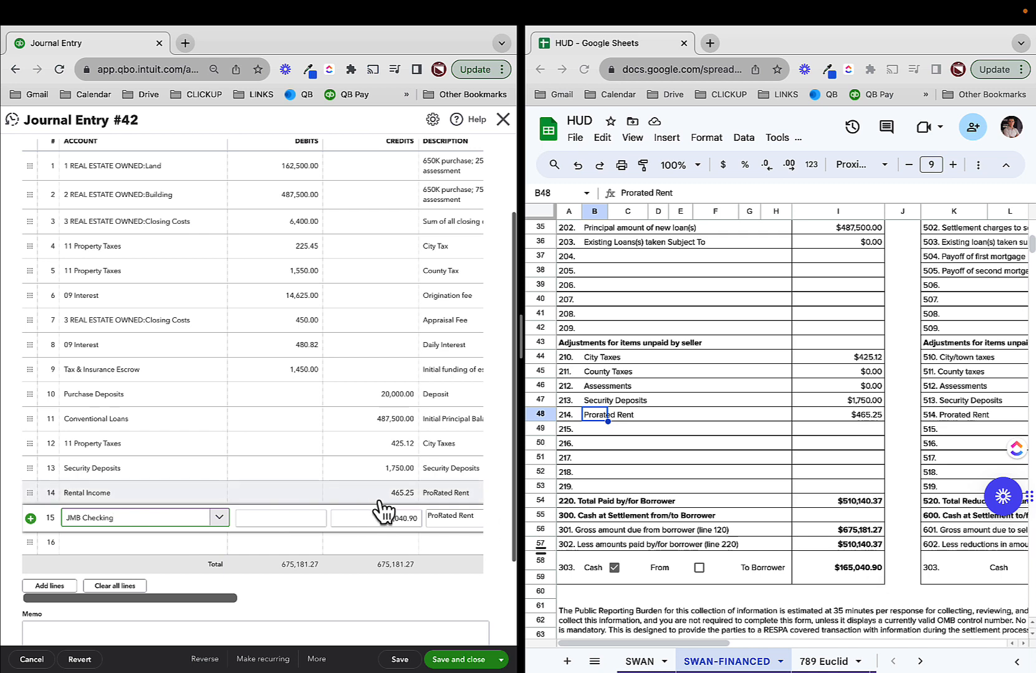
# Set the JMB Checking line's description to "Cash due at Closing".
pyautogui.click(458, 516)
pyautogui.write('Cash d')
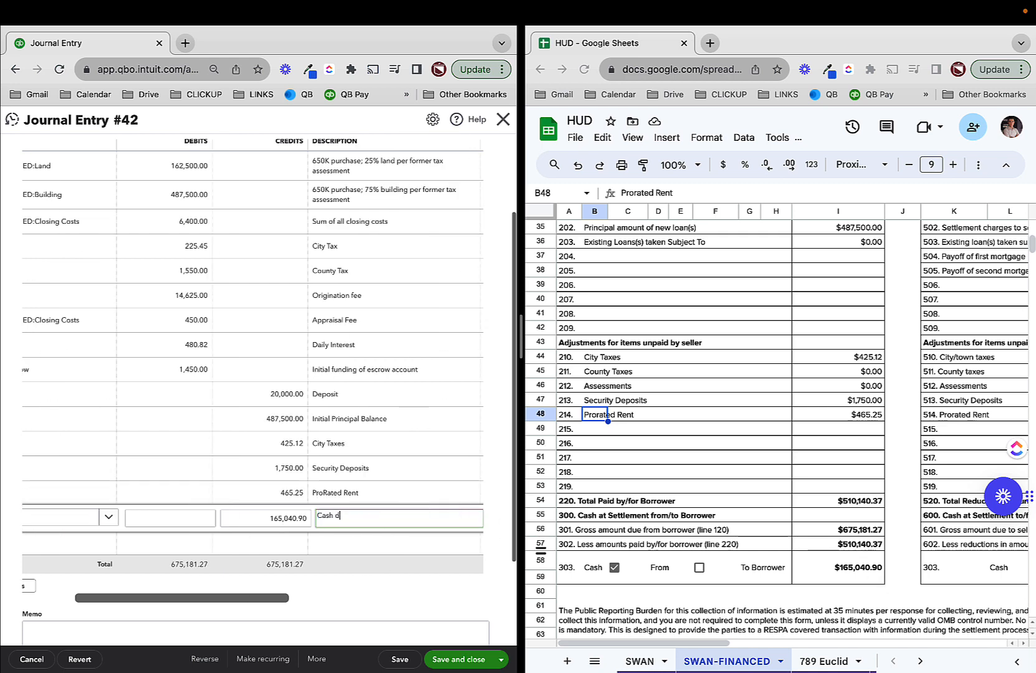
pyautogui.write('ue at Closing')
pyautogui.press('Tab')
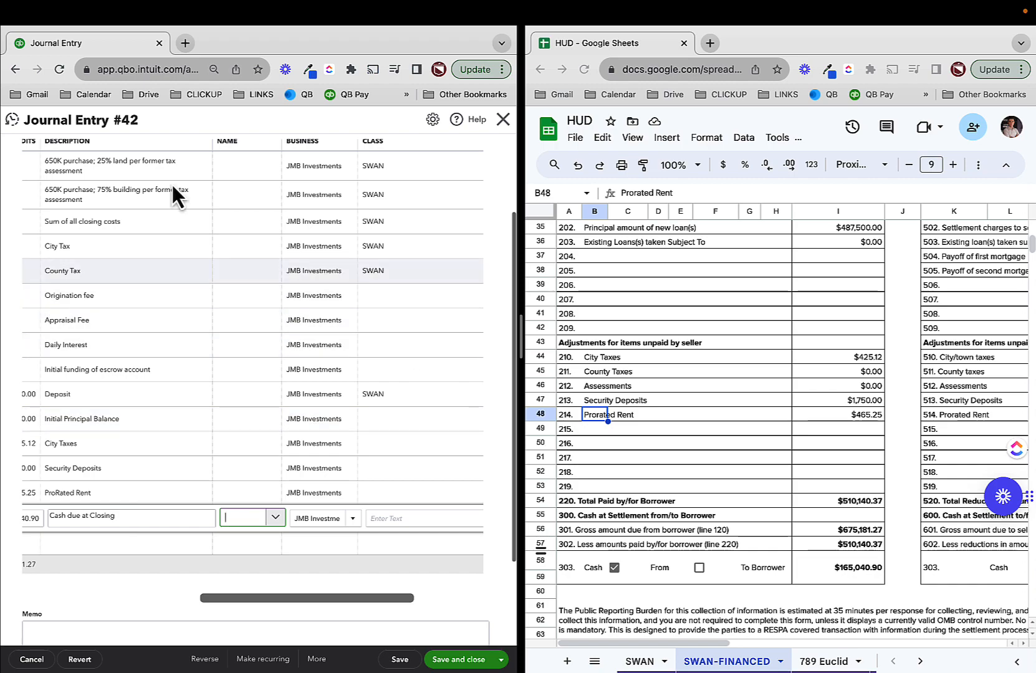
# Show the journal entry in full screen and assign the SWAN class to the origination fee and appraisal fee lines.
pyautogui.moveTo(48, 49)
pyautogui.click(46, 25)
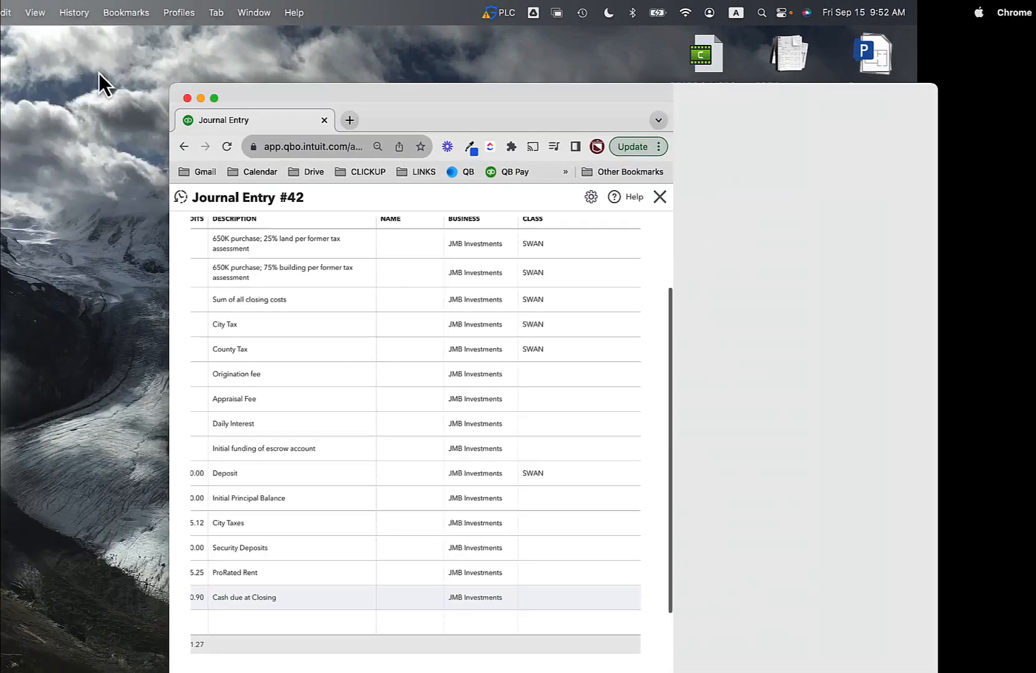
pyautogui.click(228, 82)
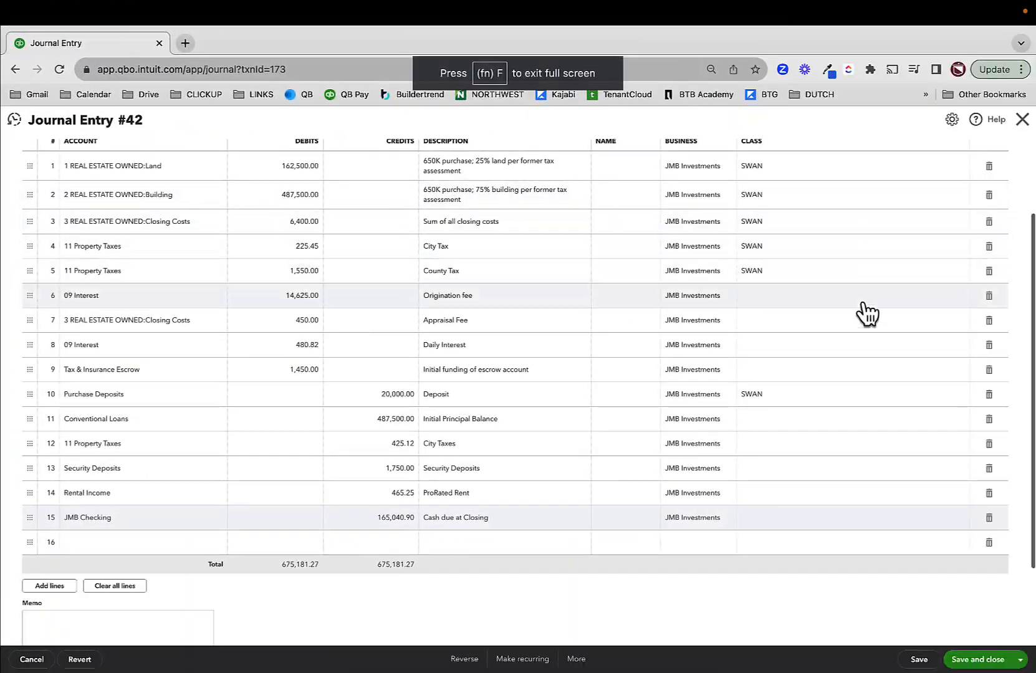
pyautogui.click(854, 298)
pyautogui.write('swan')
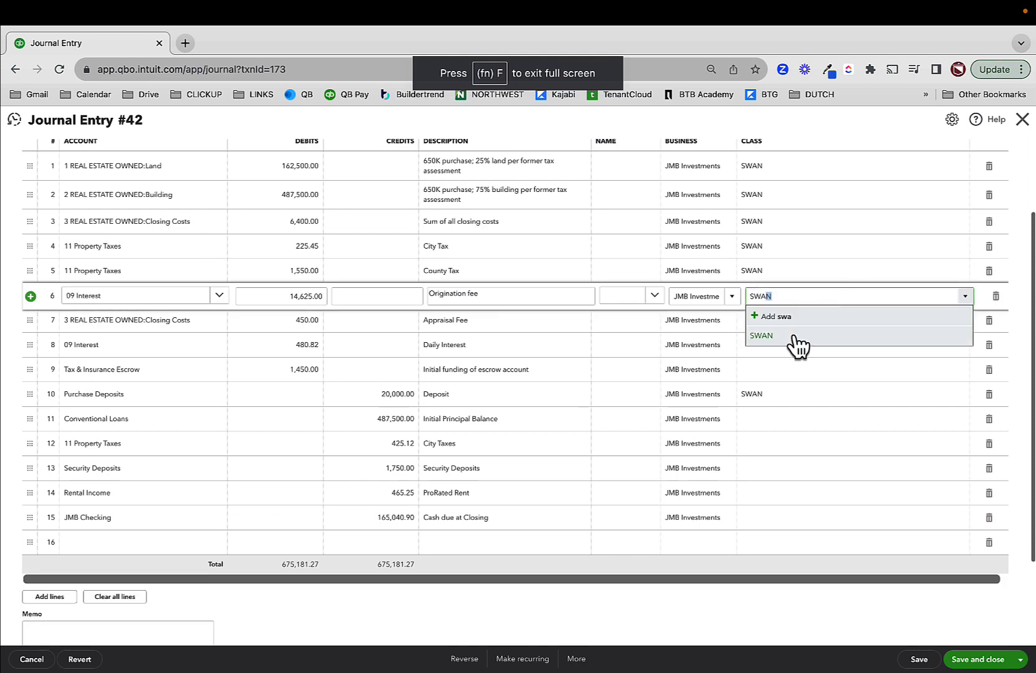
pyautogui.click(790, 336)
pyautogui.click(787, 328)
pyautogui.write('swan')
pyautogui.click(773, 360)
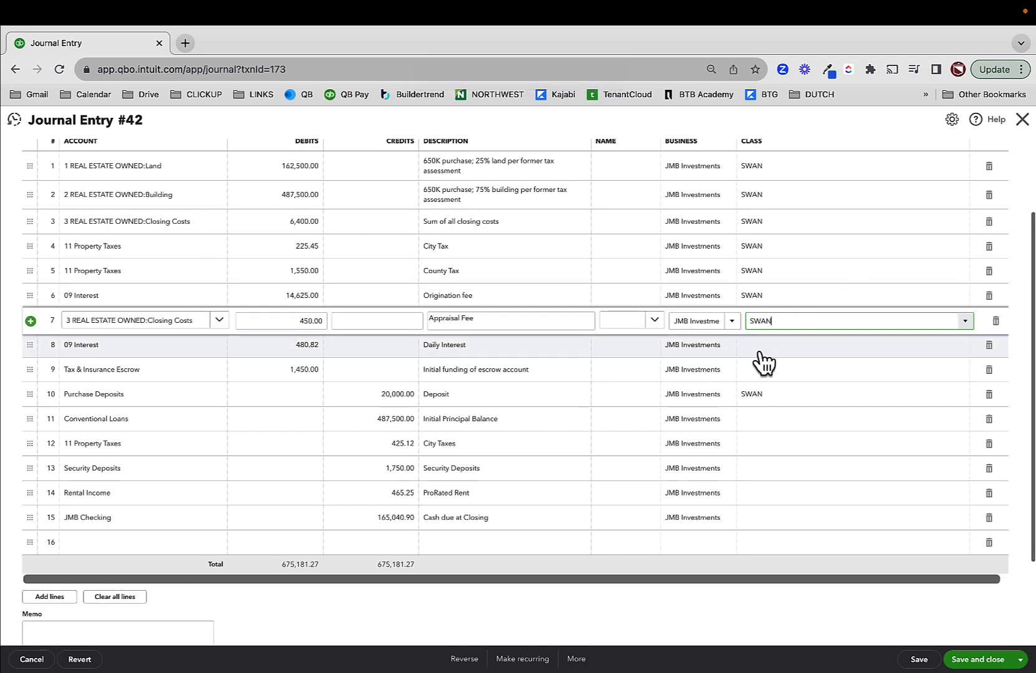
# Assign the SWAN class to the daily interest and initial escrow funding lines, journal lines 8 and 9.
pyautogui.click(763, 347)
pyautogui.write('swa')
pyautogui.click(779, 385)
pyautogui.click(796, 369)
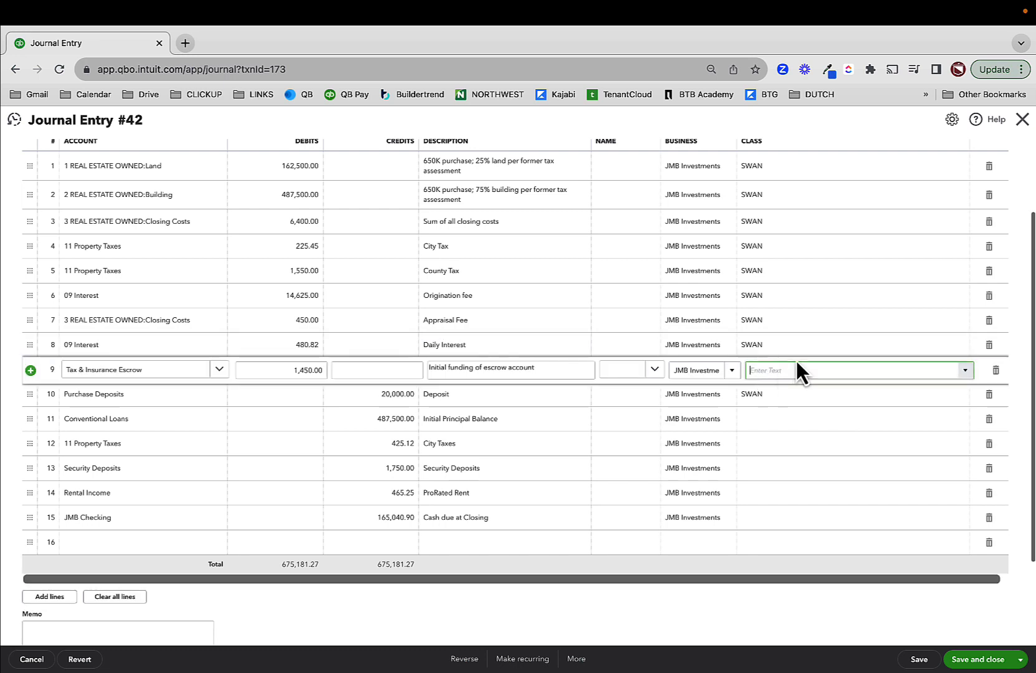
pyautogui.write('swa')
pyautogui.click(769, 411)
# Assign the SWAN class to the Conventional Loans line and the property taxes credit line, journal lines 11 and 12.
pyautogui.click(758, 419)
pyautogui.write('swa')
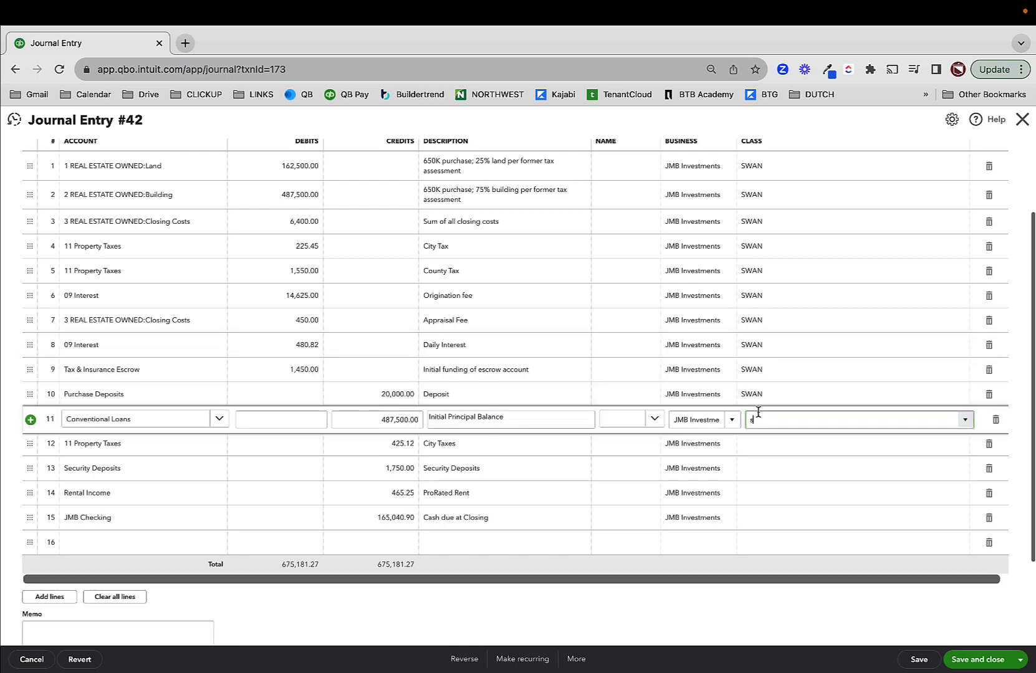
pyautogui.click(764, 460)
pyautogui.click(756, 451)
pyautogui.write('swa')
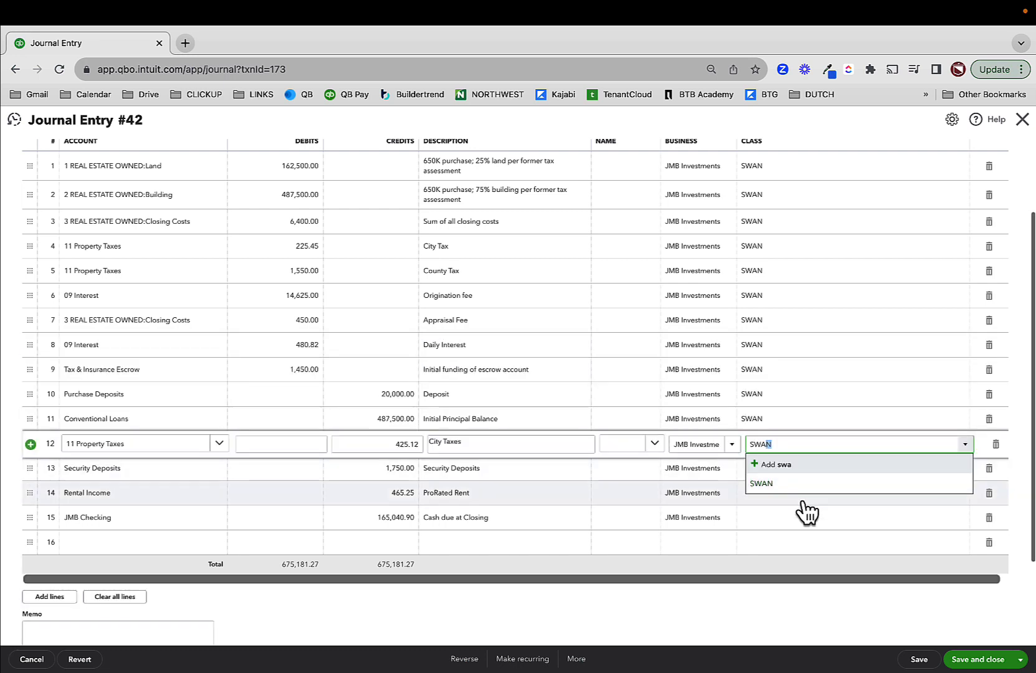
pyautogui.click(780, 484)
# Assign the SWAN class to the Security Deposits and Rental Income lines, journal lines 13 and 14.
pyautogui.click(777, 461)
pyautogui.write('swa')
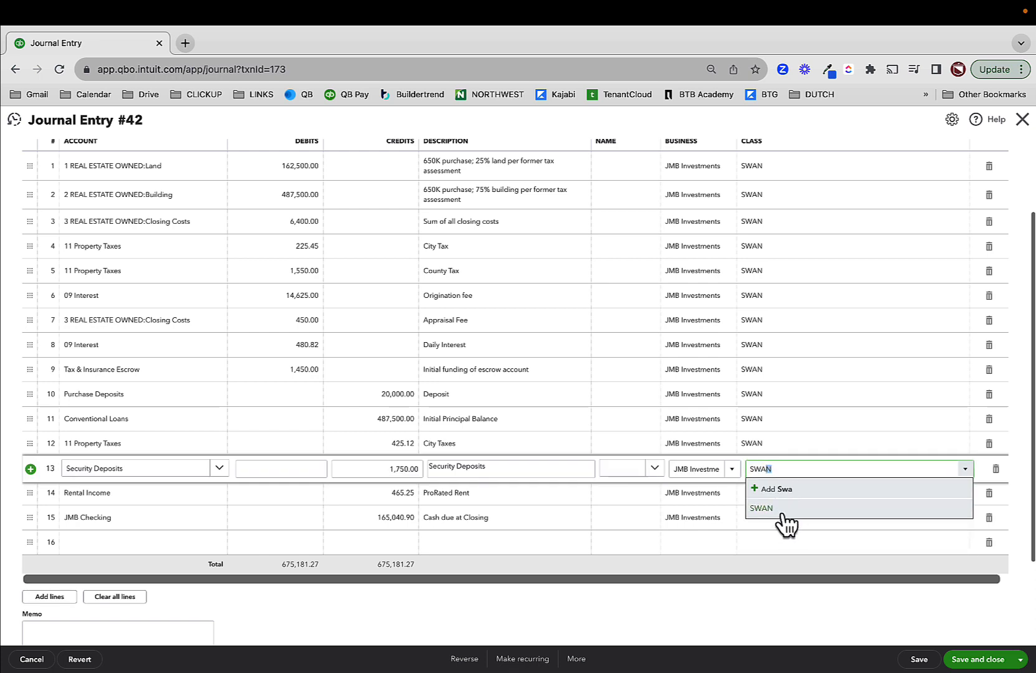
pyautogui.click(780, 508)
pyautogui.click(770, 496)
pyautogui.write('swa')
pyautogui.click(776, 534)
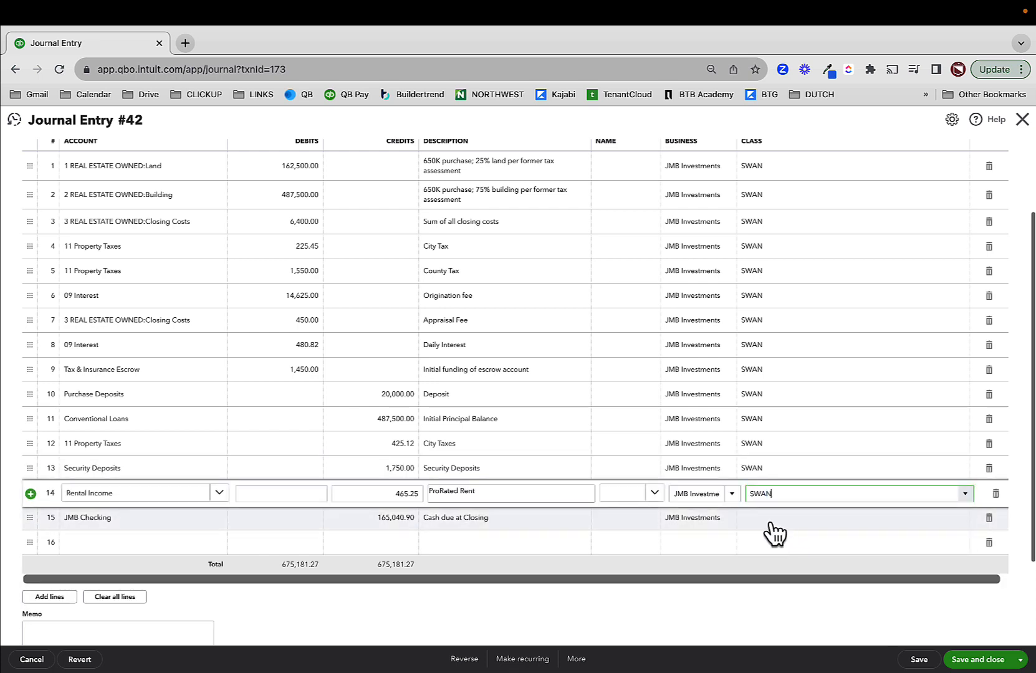
# Assign the SWAN class to the JMB Checking line, then save and close the journal entry.
pyautogui.click(770, 518)
pyautogui.write('swa')
pyautogui.click(773, 556)
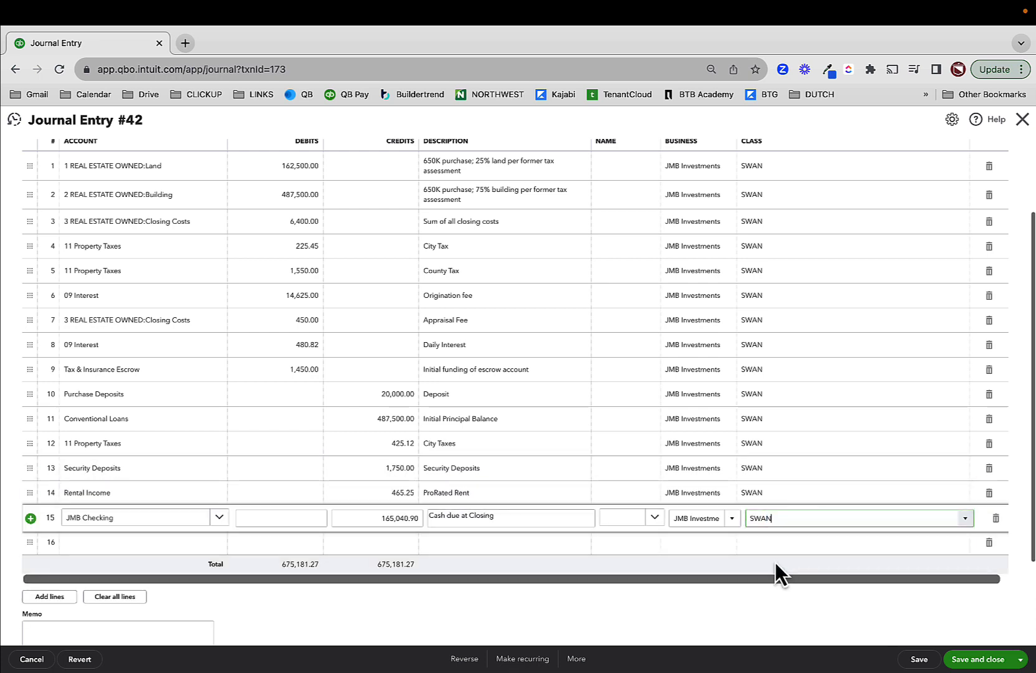
pyautogui.click(767, 605)
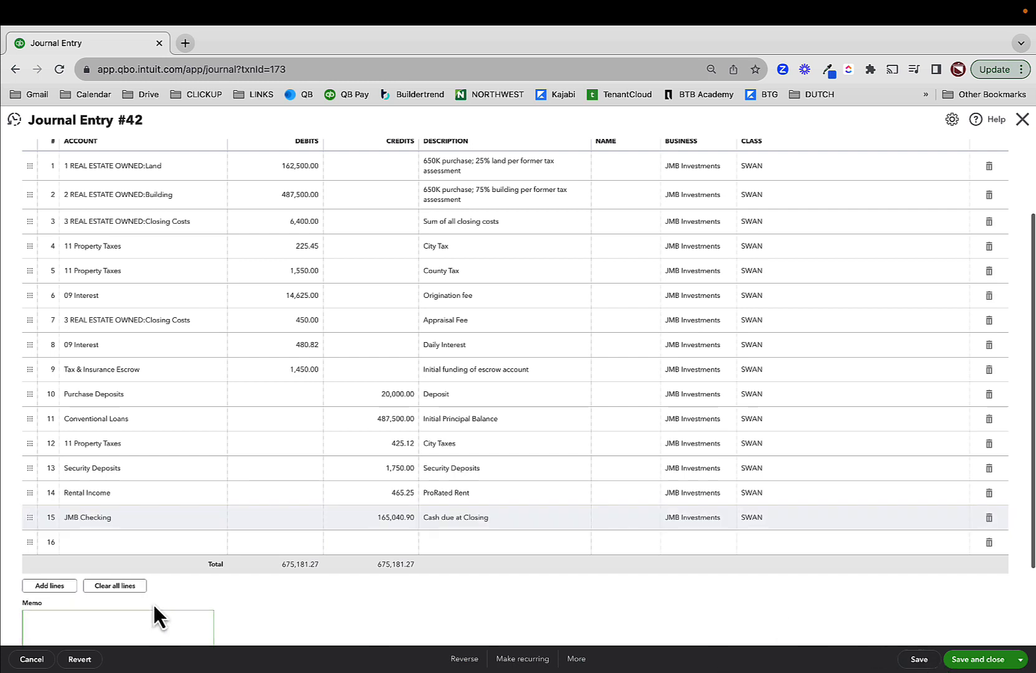
pyautogui.click(957, 666)
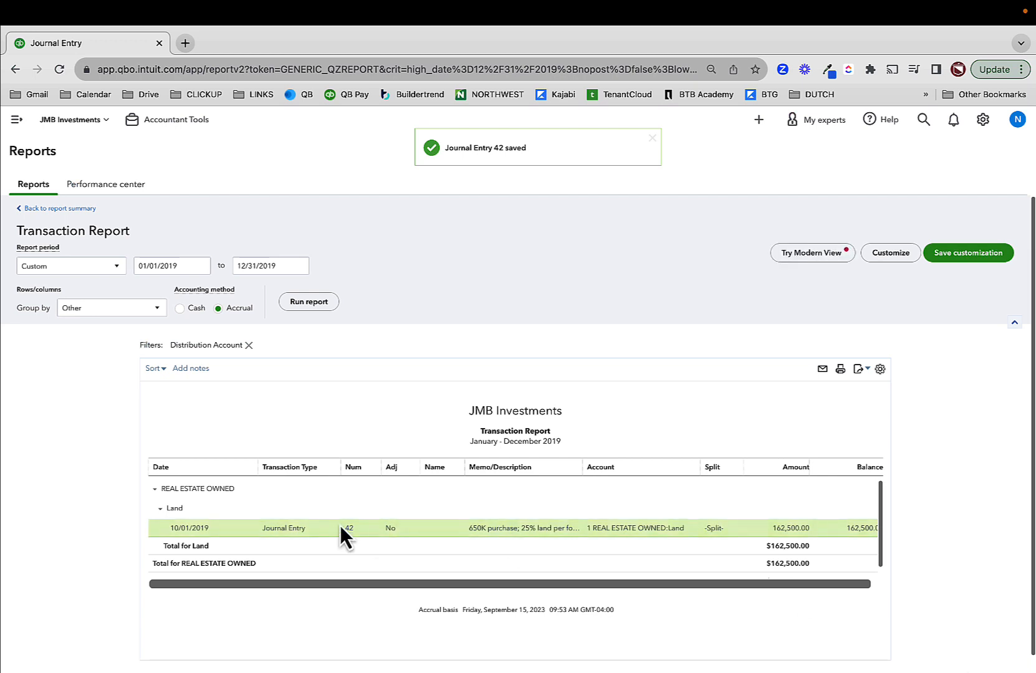
# Return to the 2019 balance sheet and review the escrow, real estate, security deposit, loan and equity balances.
pyautogui.click(67, 212)
pyautogui.scroll(-4, 428, 584)
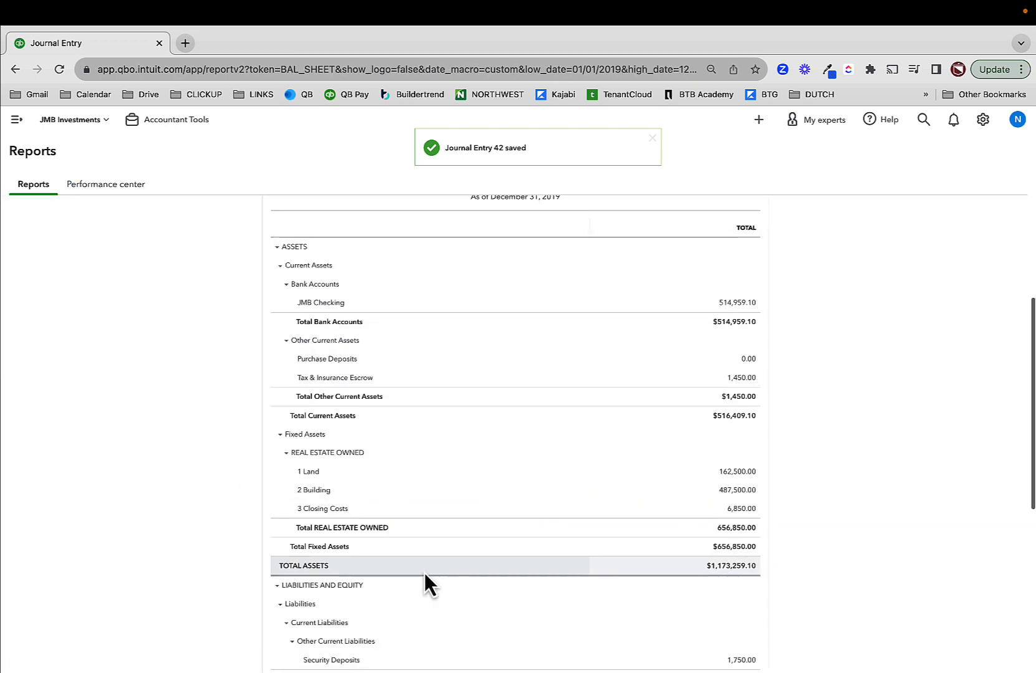
pyautogui.scroll(1, 544, 544)
pyautogui.scroll(1, 544, 544)
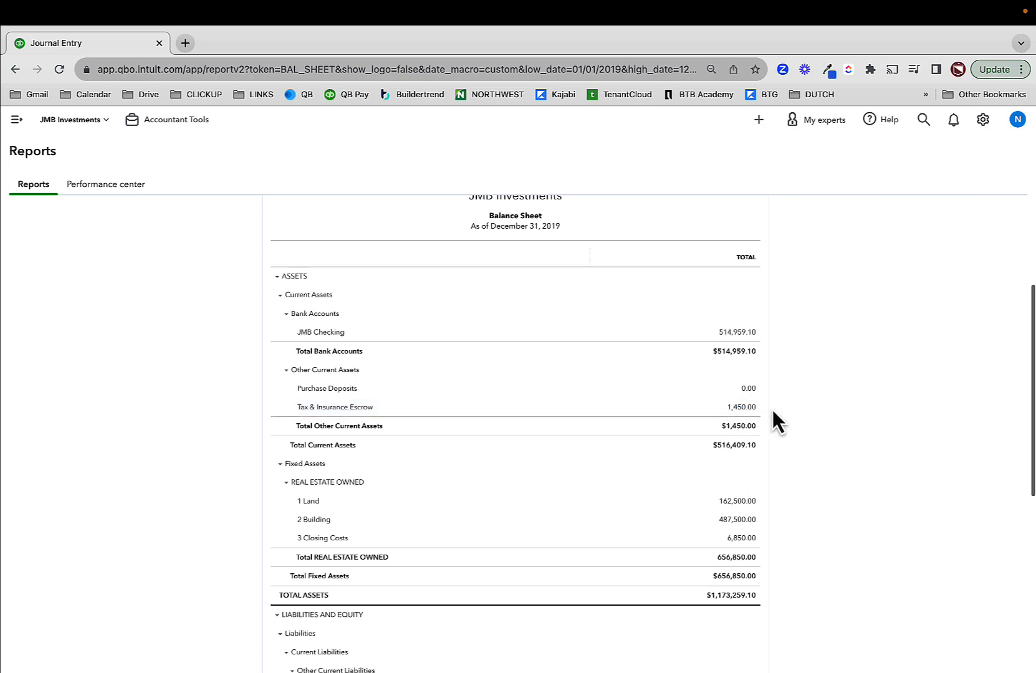
pyautogui.scroll(-2, 663, 549)
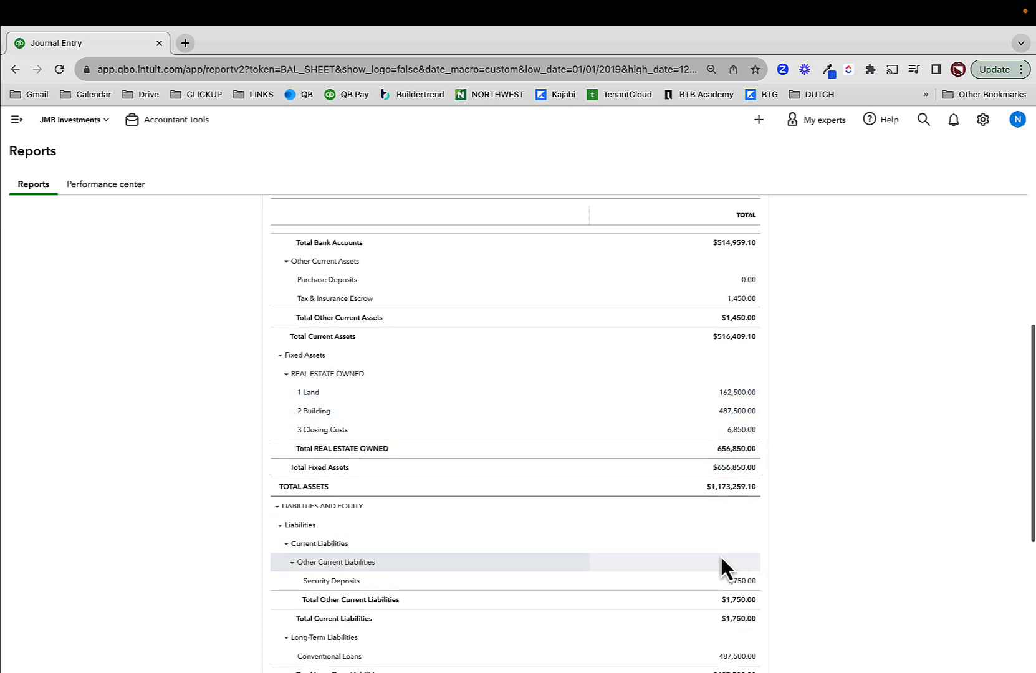
pyautogui.scroll(-2, 736, 549)
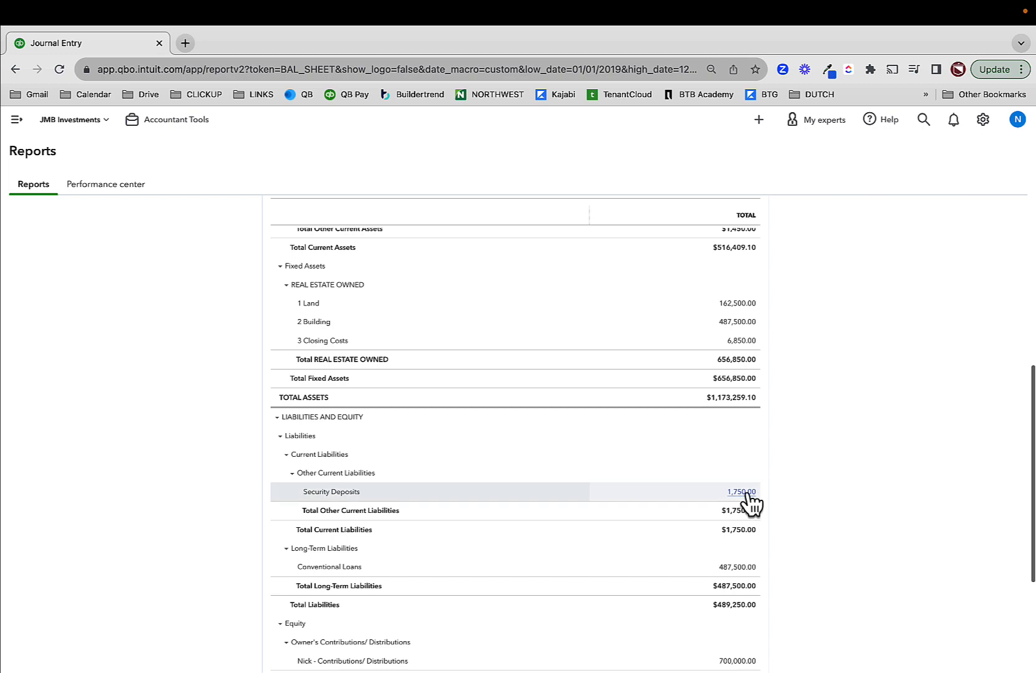
pyautogui.scroll(-1, 733, 577)
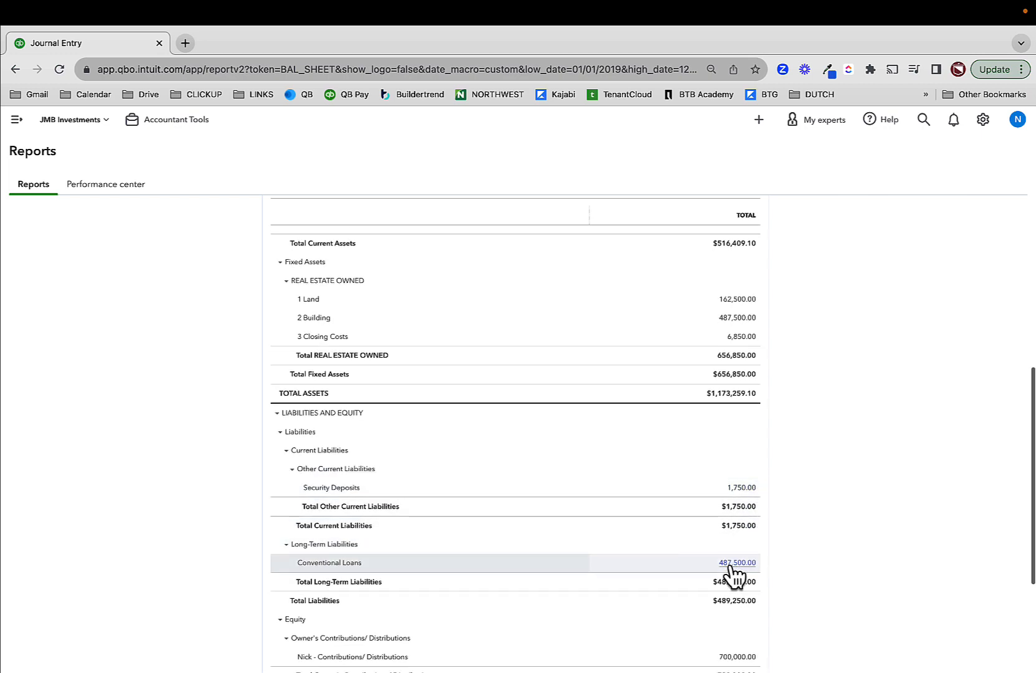
pyautogui.scroll(-3, 730, 565)
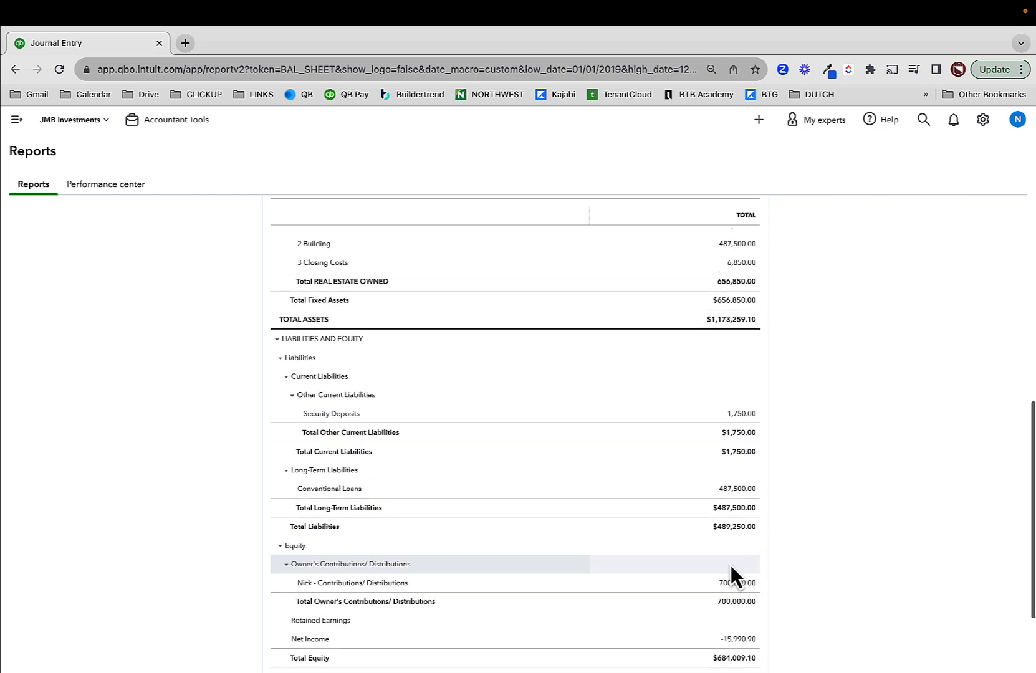
pyautogui.scroll(-3, 731, 565)
pyautogui.scroll(8, 731, 565)
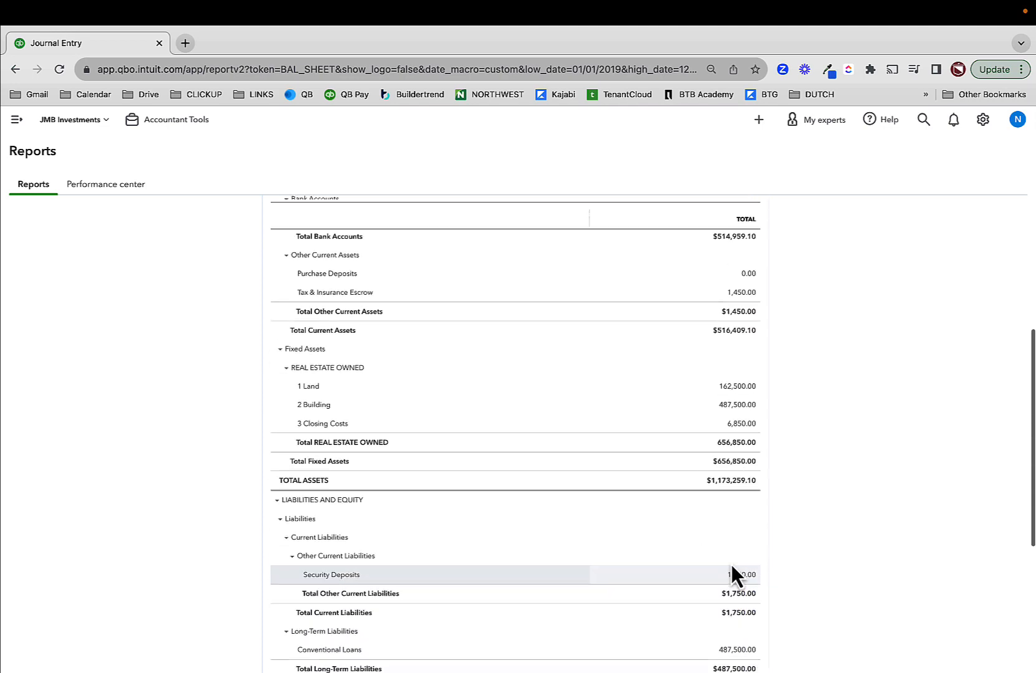
pyautogui.scroll(3, 731, 564)
pyautogui.scroll(-7, 731, 564)
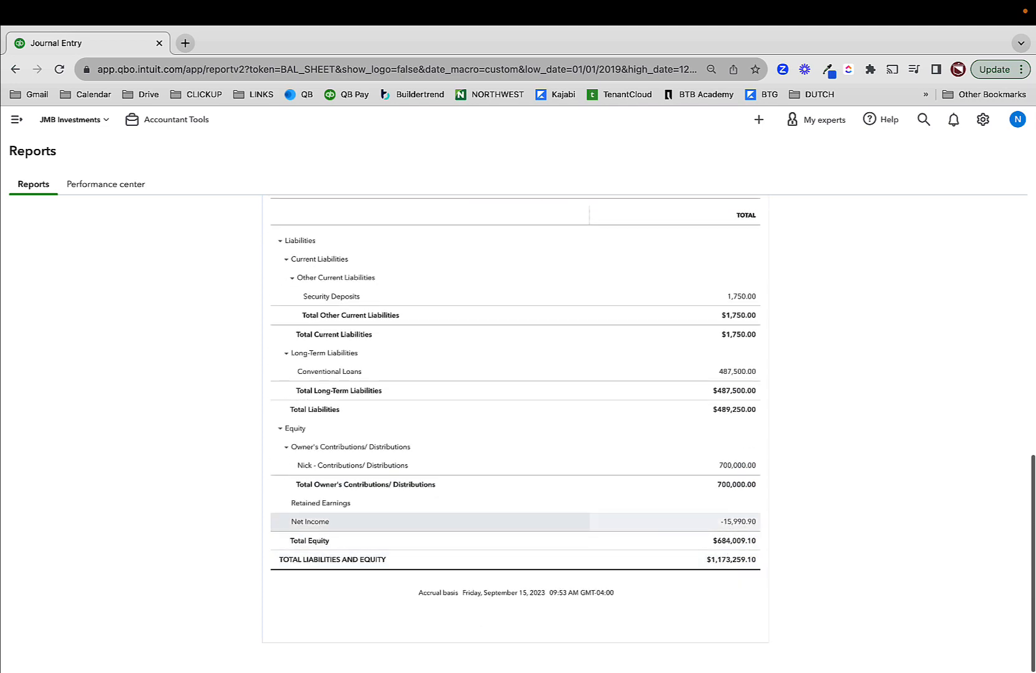
# Open the profit and loss detail behind the balance sheet's Net Income, review it and return to the balance sheet.
pyautogui.click(739, 522)
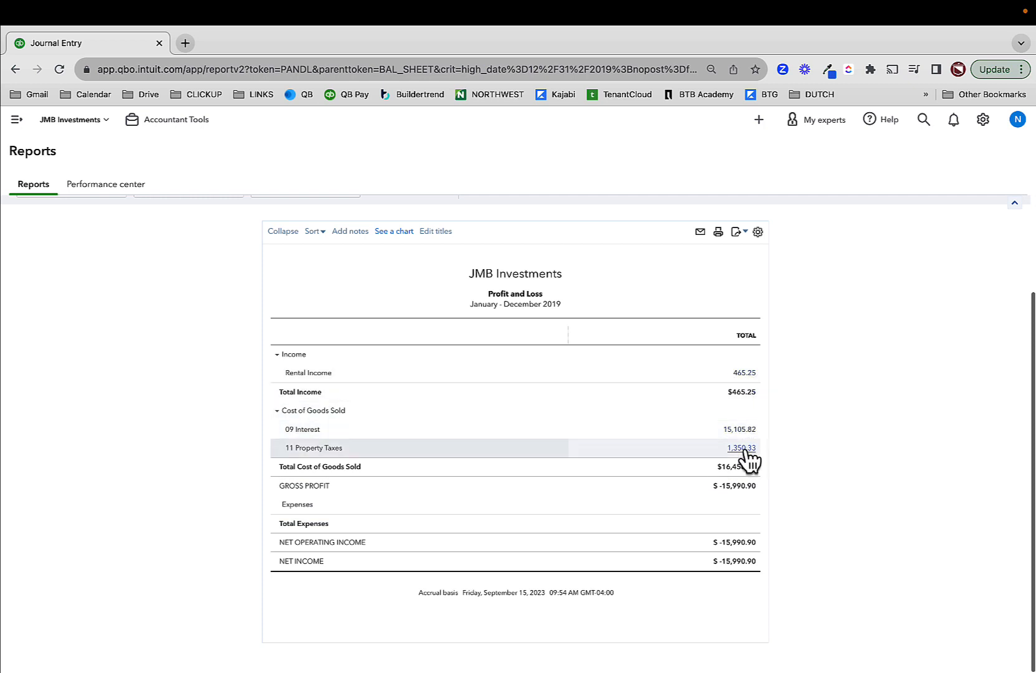
pyautogui.scroll(3, 256, 440)
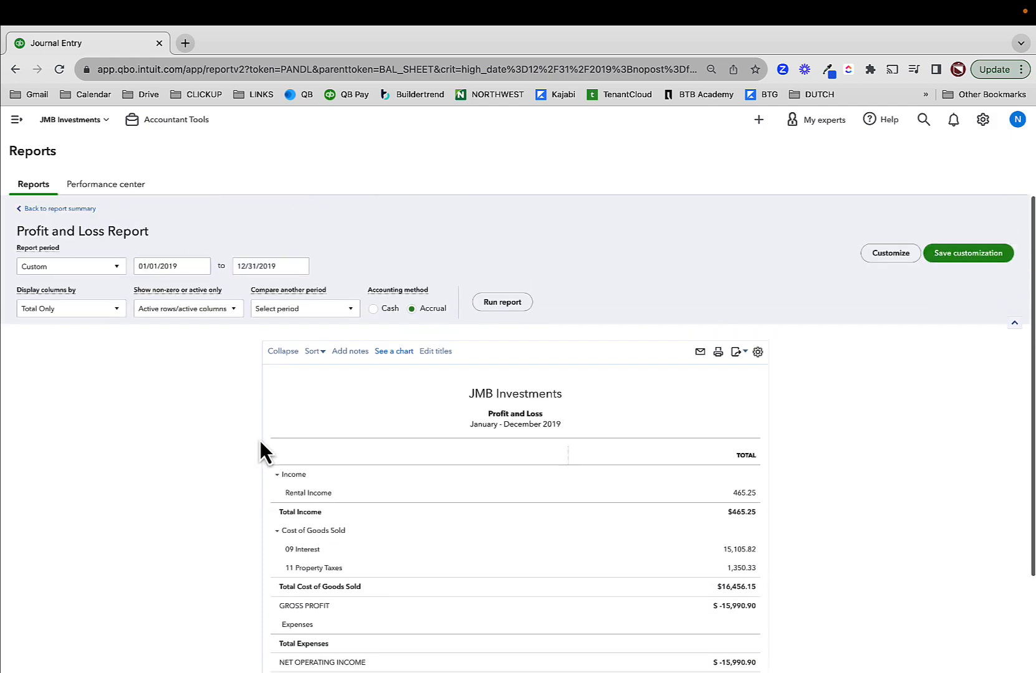
pyautogui.click(63, 209)
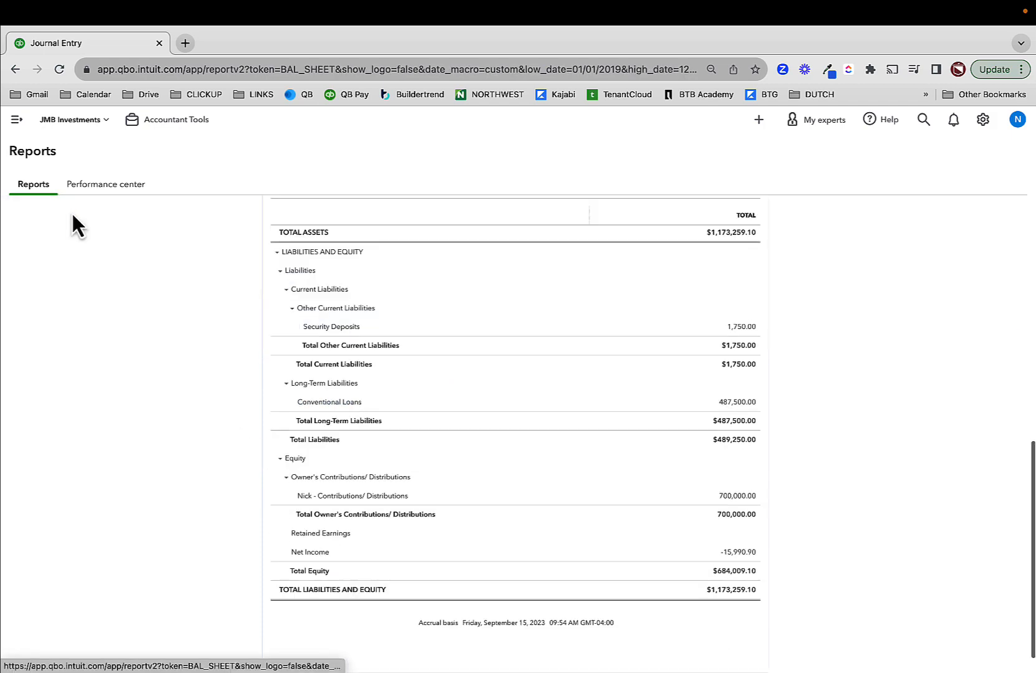
pyautogui.scroll(7, 362, 499)
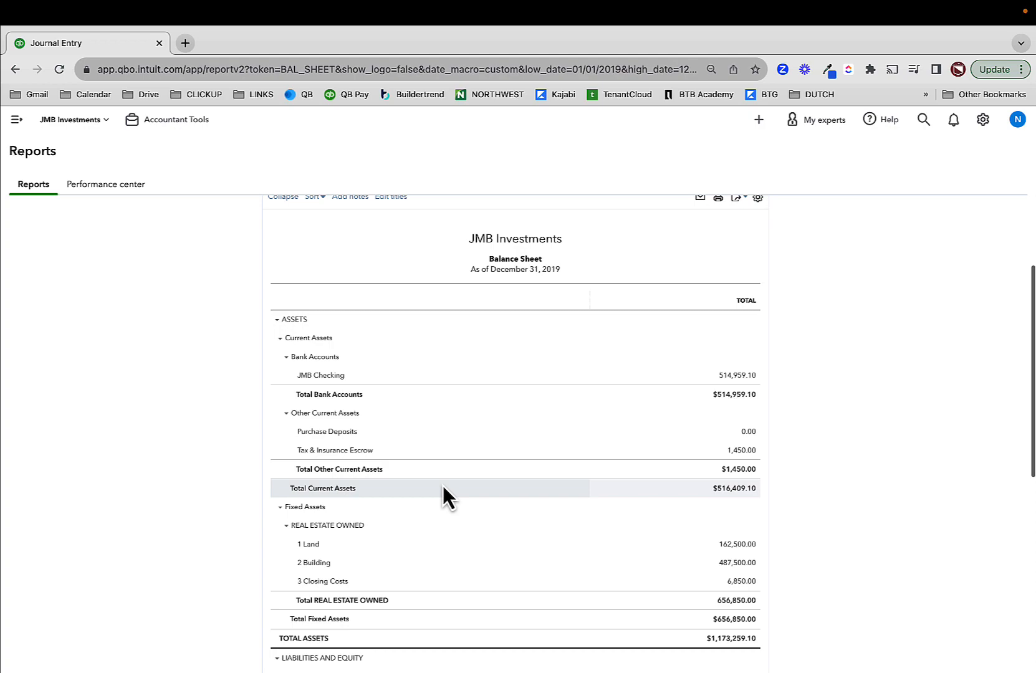
# Switch to the HUD spreadsheet in Google Sheets and set the principal amount of new loans in cell I35 to 750,000.
pyautogui.hotkey('ctrl', 'Right')
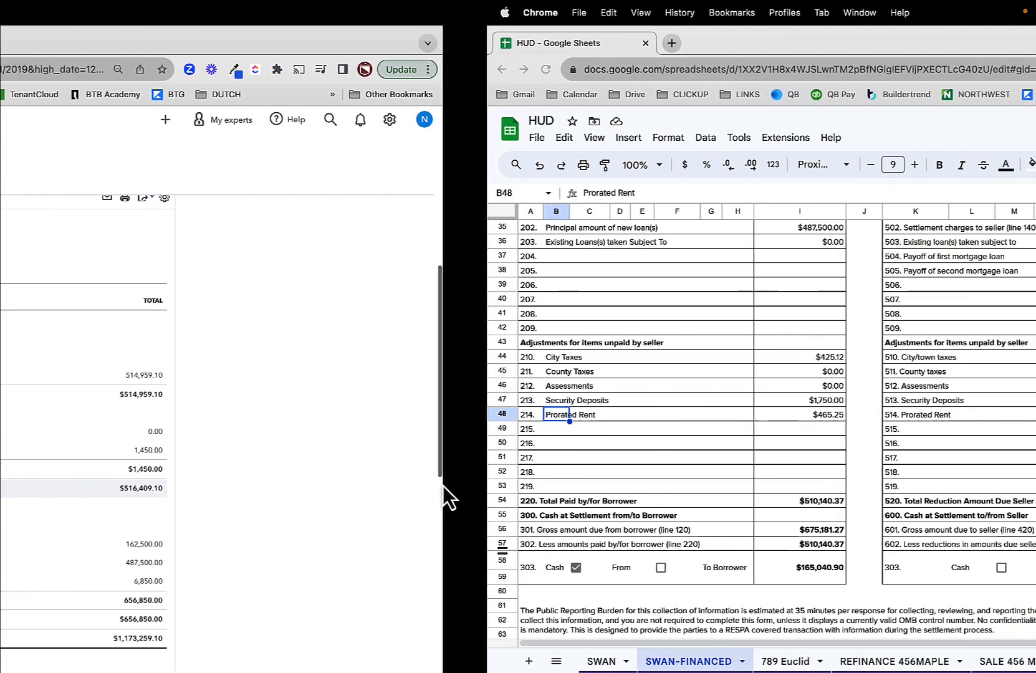
pyautogui.scroll(5, 275, 456)
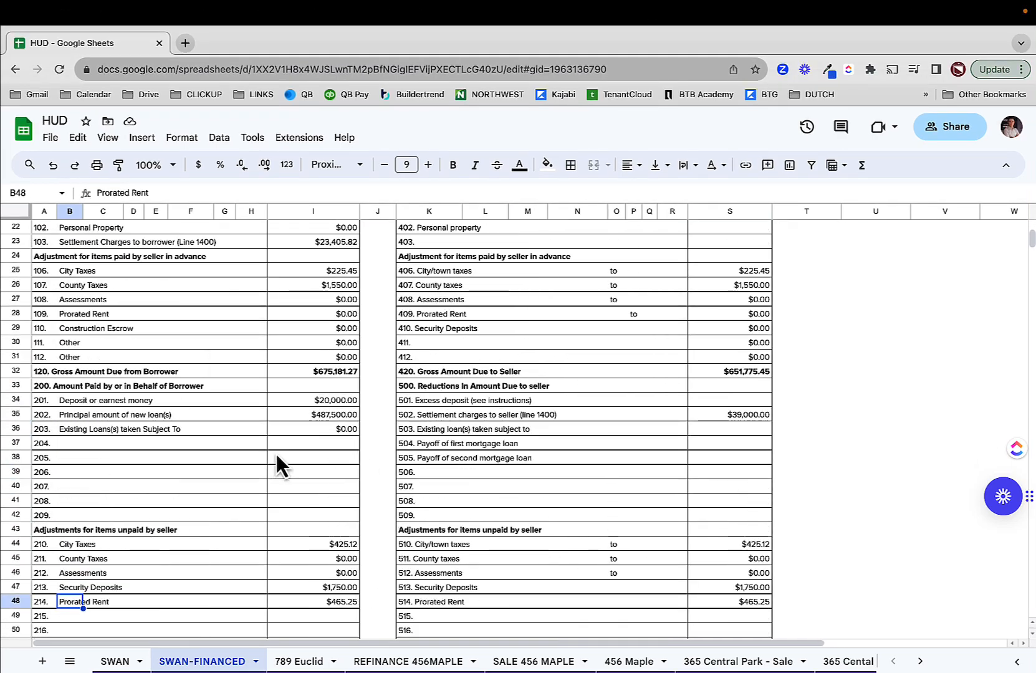
pyautogui.click(329, 420)
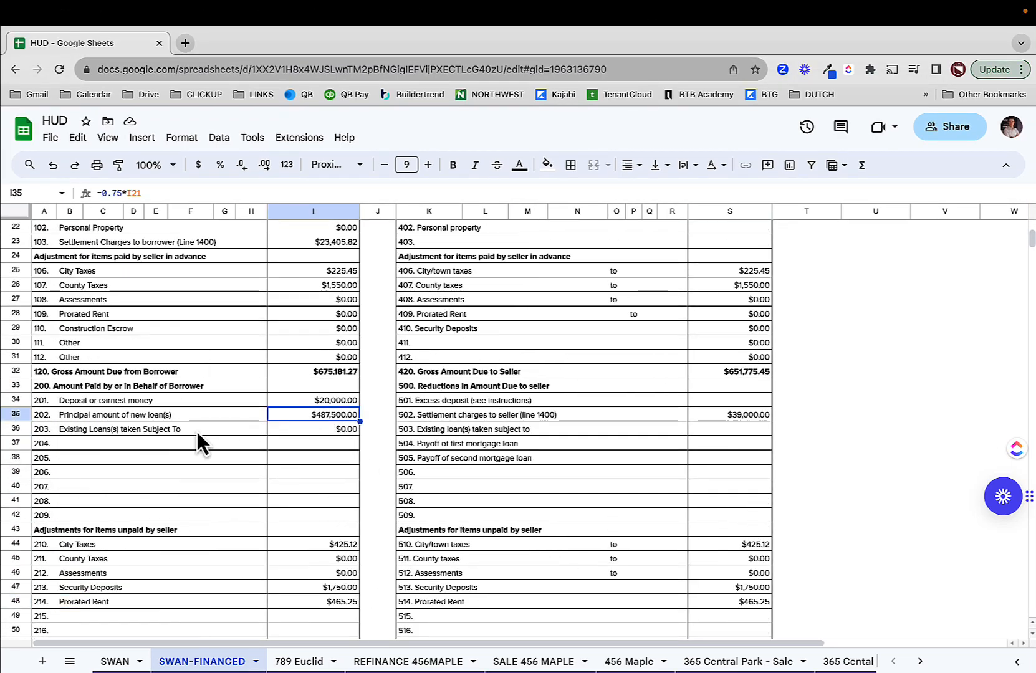
pyautogui.scroll(2, 197, 432)
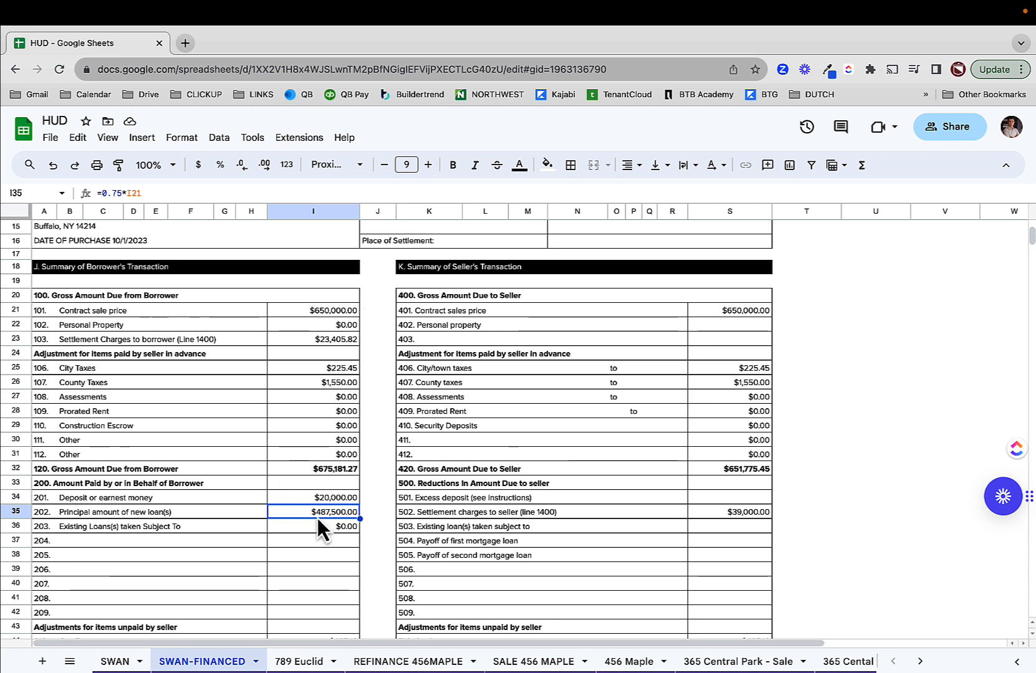
pyautogui.write('750')
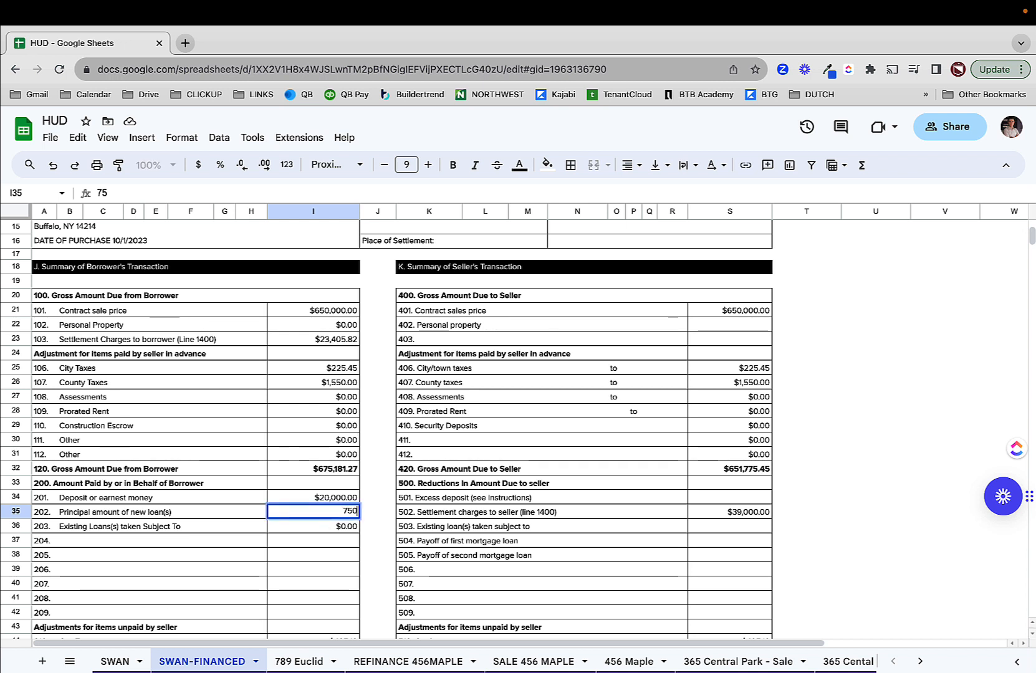
pyautogui.write(',000')
pyautogui.press('Return')
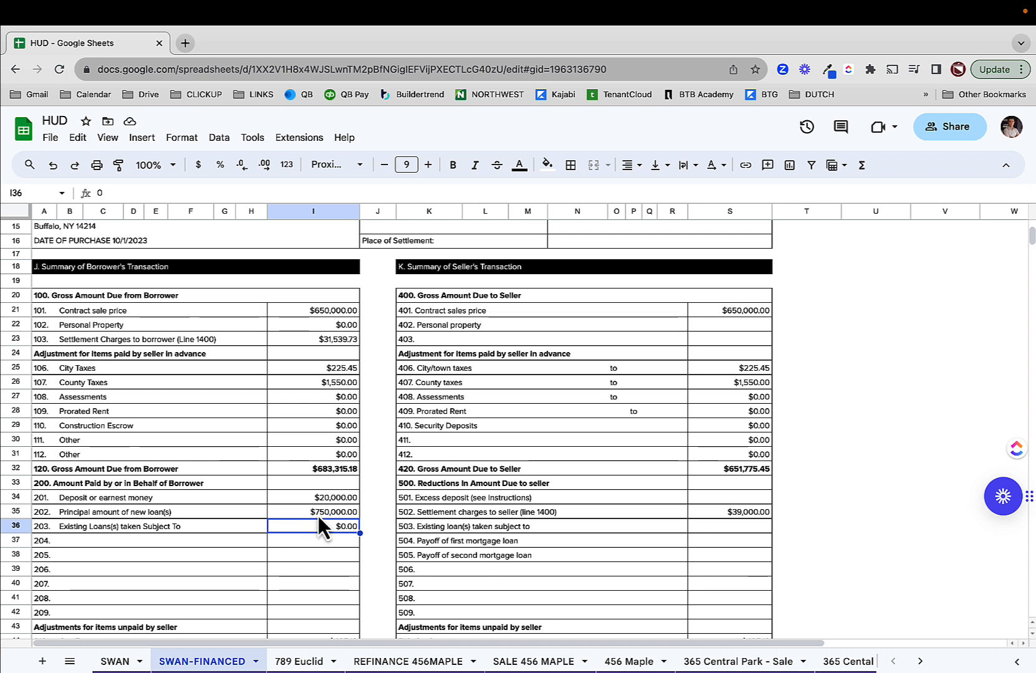
# Set the borrower's Construction Escrow amount on line 110, cell I29, to 300,000 and review the settlement sheet.
pyautogui.click(334, 515)
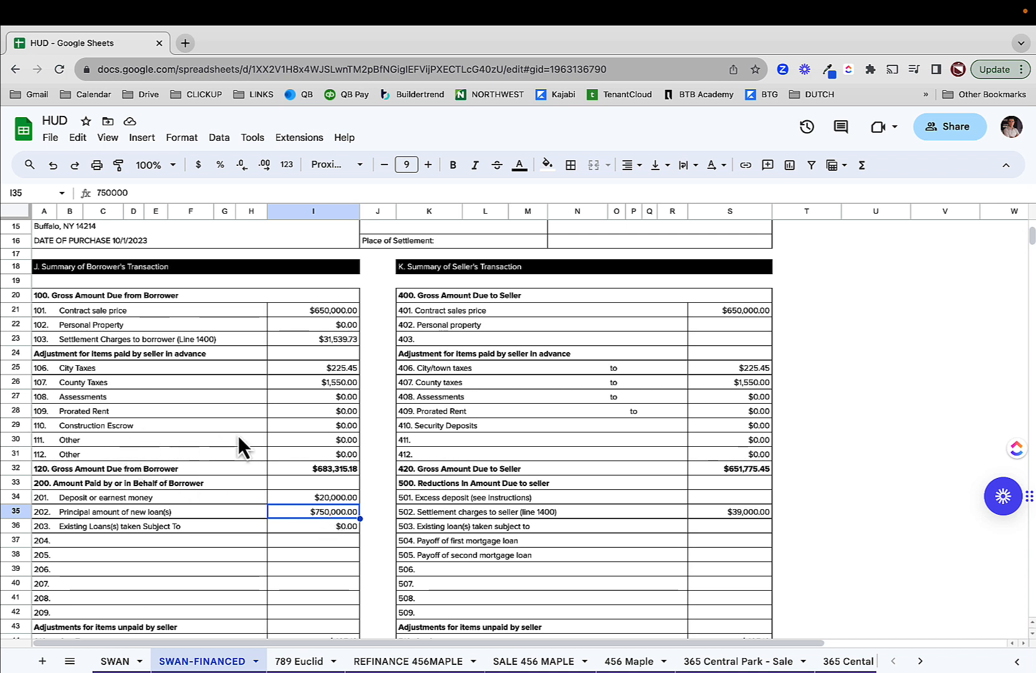
pyautogui.click(337, 429)
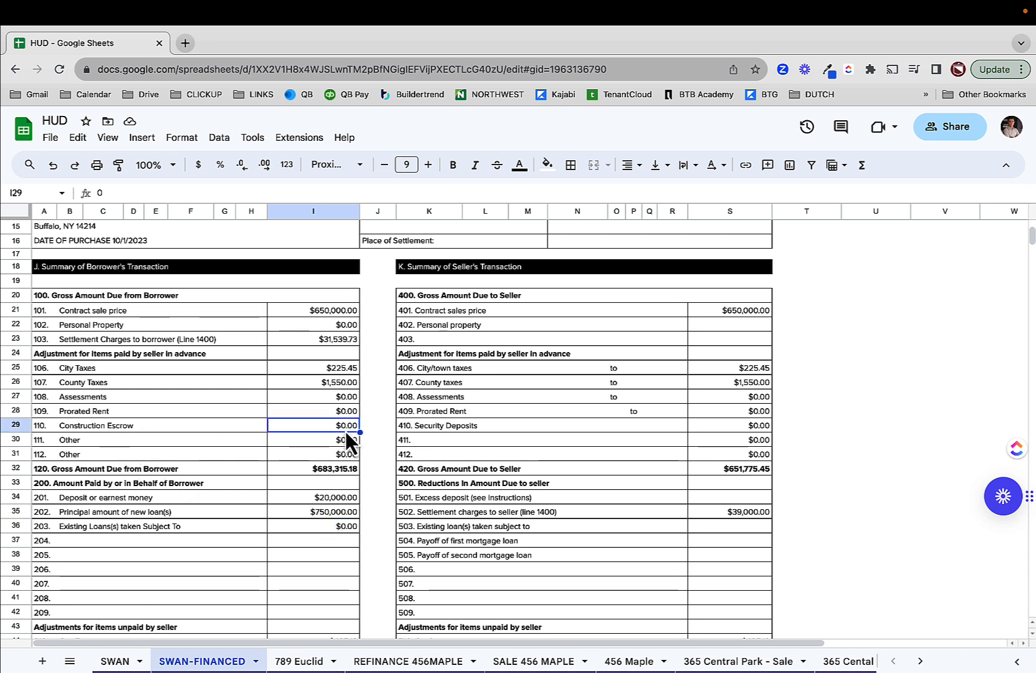
pyautogui.write('300,')
pyautogui.write('000')
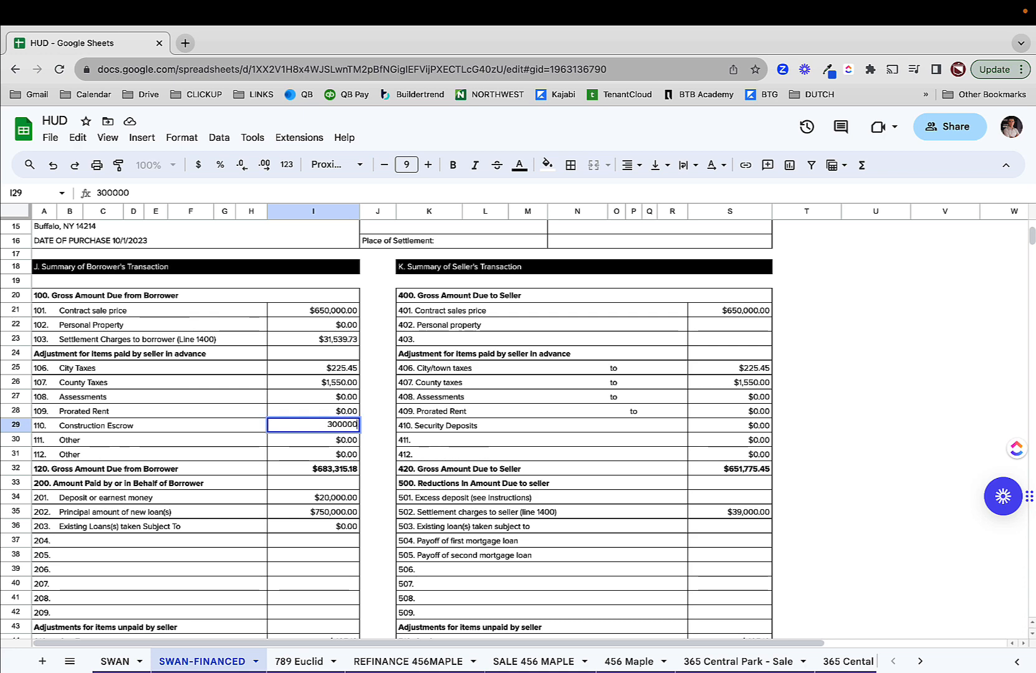
pyautogui.press('Return')
pyautogui.scroll(-6, 205, 480)
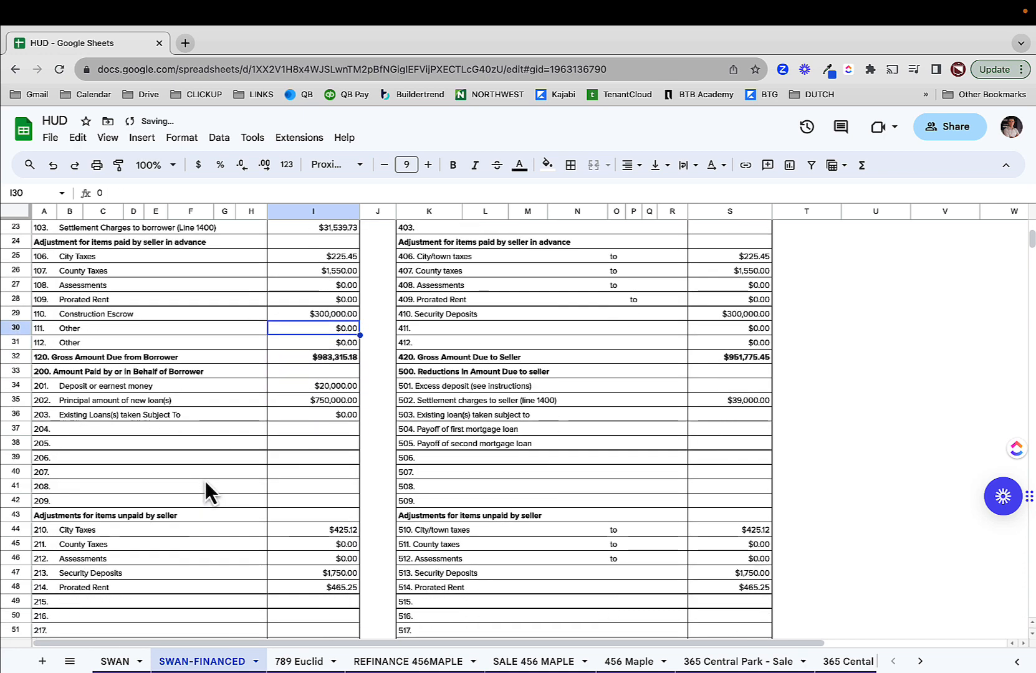
pyautogui.scroll(6, 204, 484)
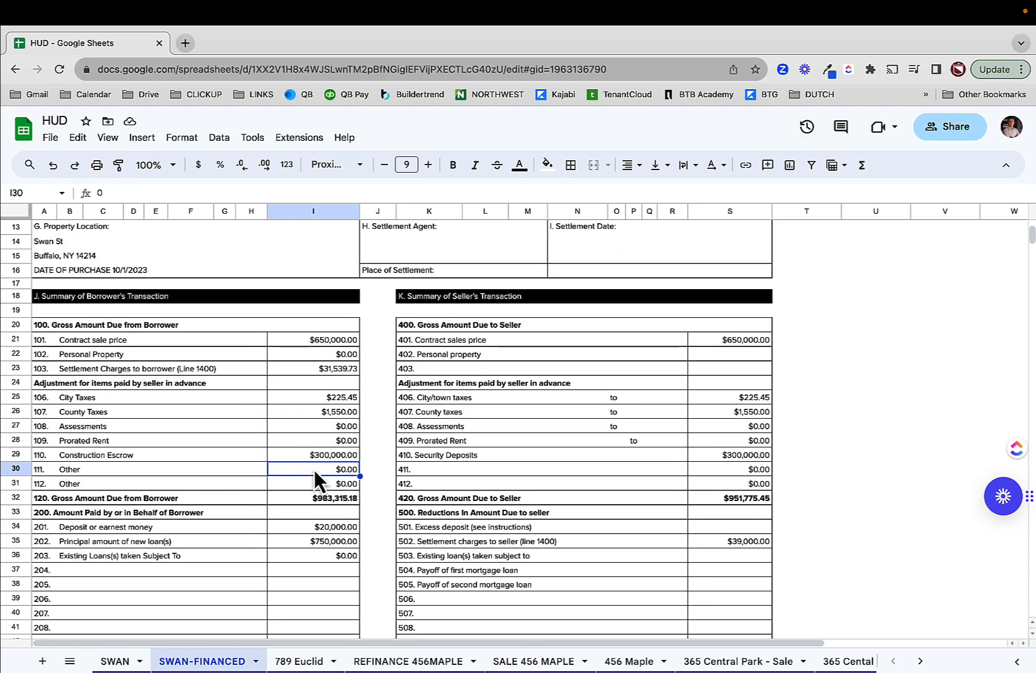
# Arrange the QuickBooks balance sheet and the HUD spreadsheet side by side in a full-screen split view.
pyautogui.click(327, 457)
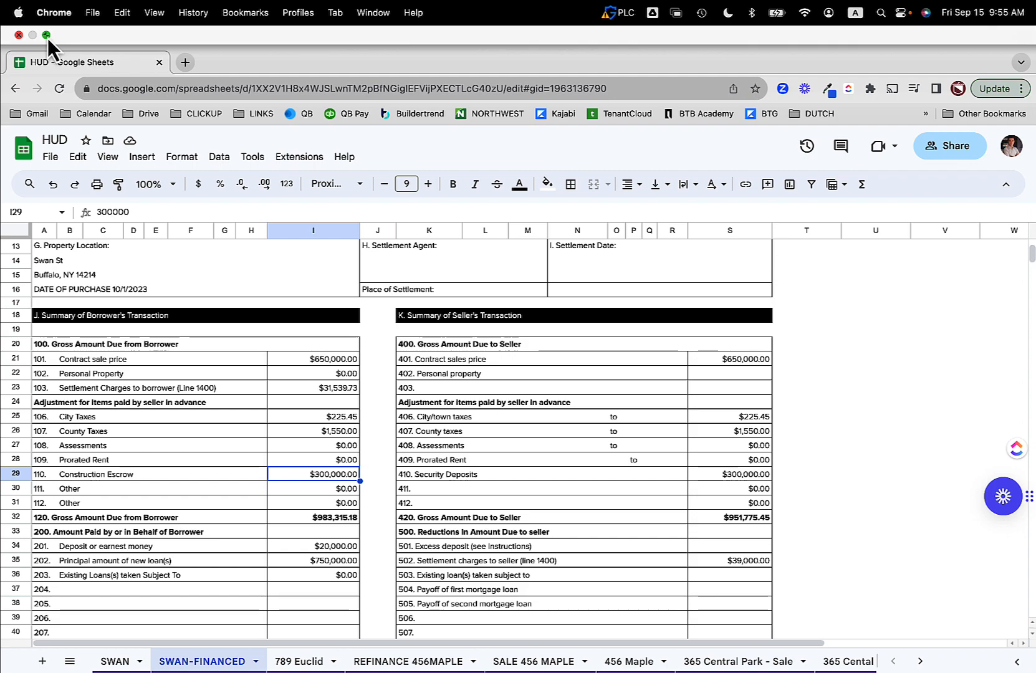
pyautogui.click(48, 37)
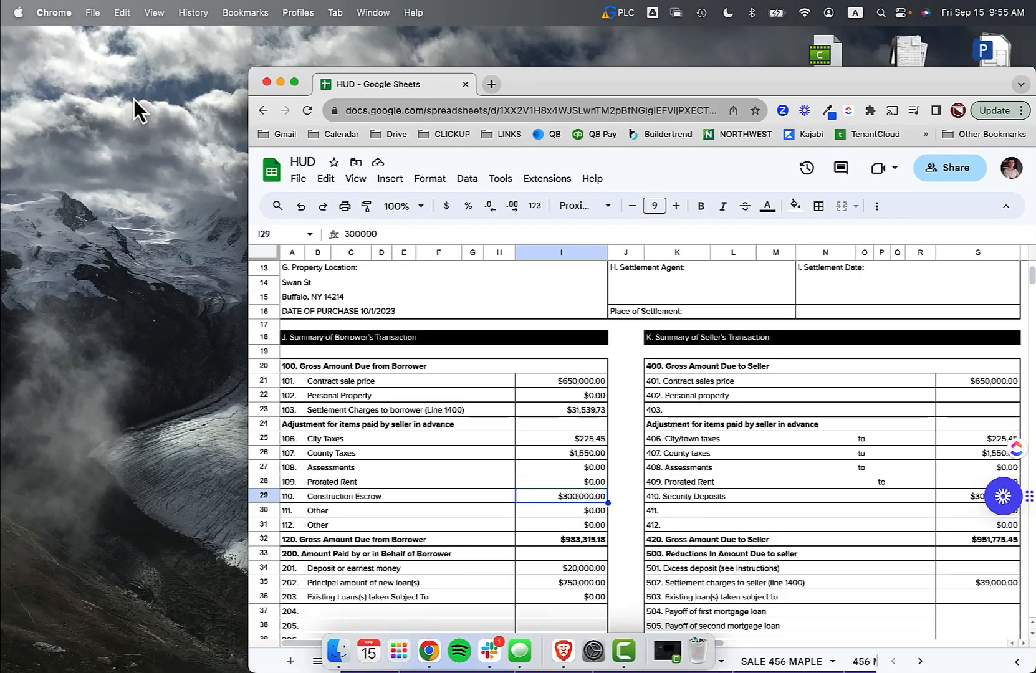
pyautogui.hotkey('ctrl', 'Right')
pyautogui.click(46, 33)
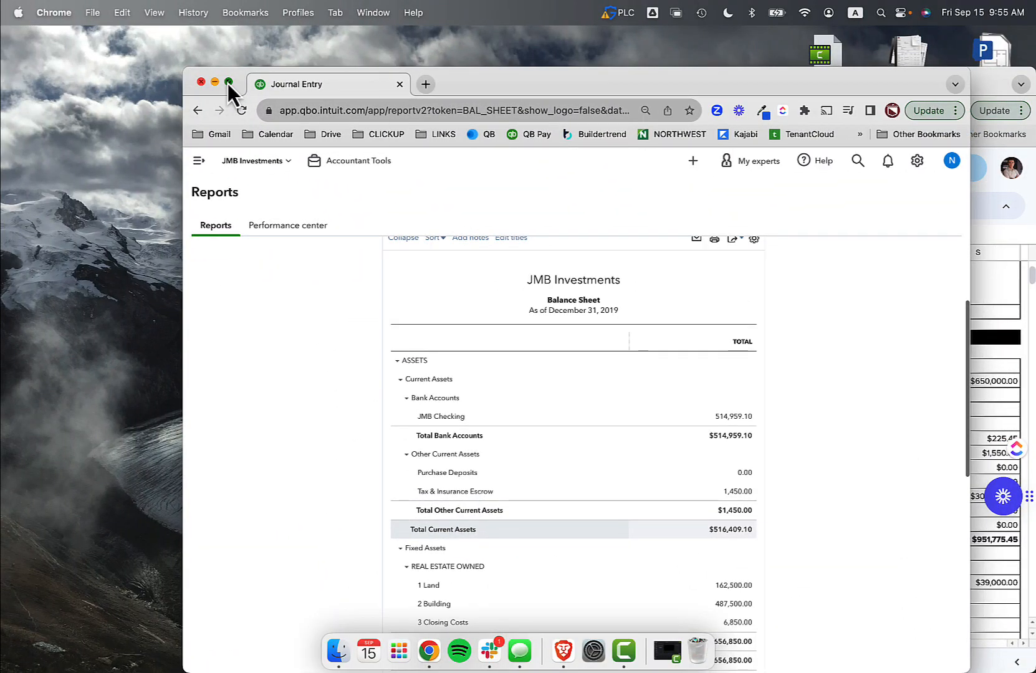
pyautogui.moveTo(227, 82)
pyautogui.click(232, 120)
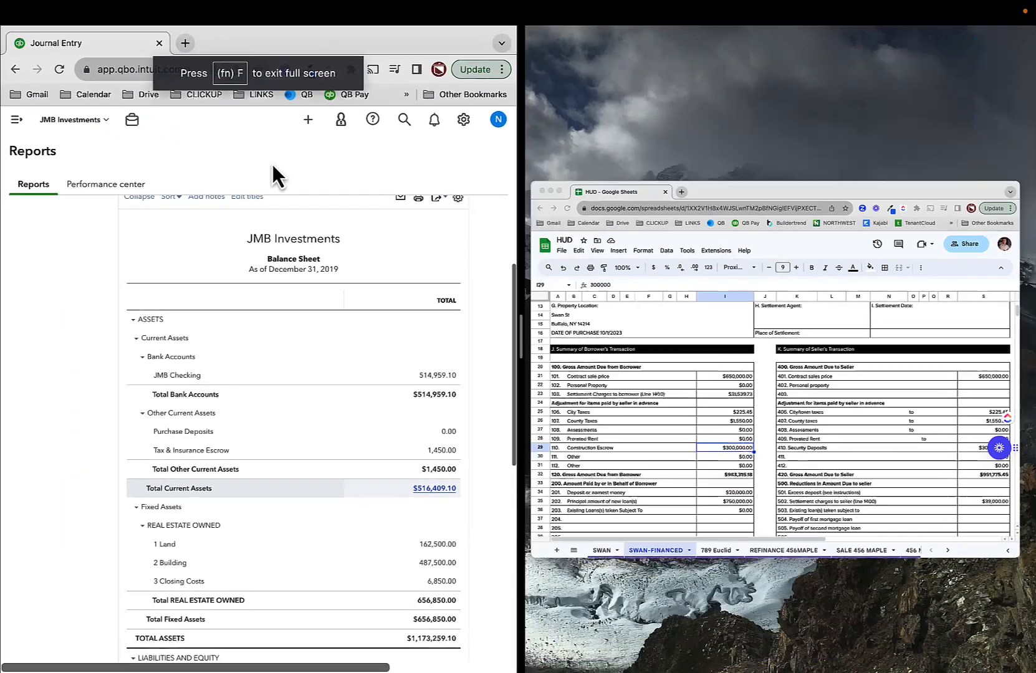
pyautogui.click(769, 472)
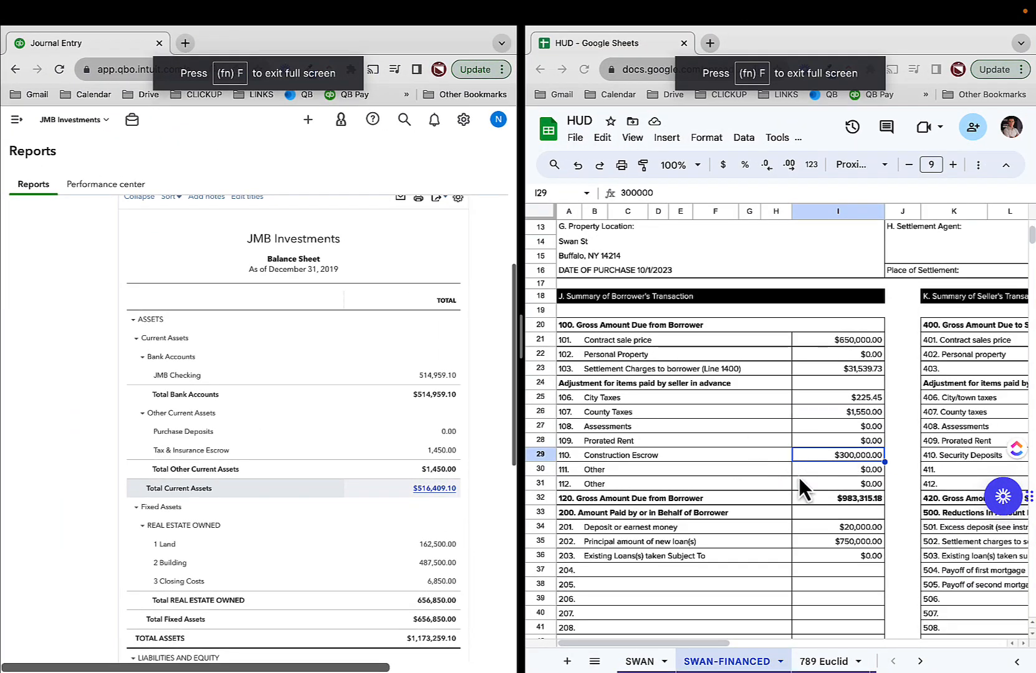
# Open the purchase journal entry in QuickBooks and set the Conventional Loans credit on line 11 to 750,000.
pyautogui.click(441, 546)
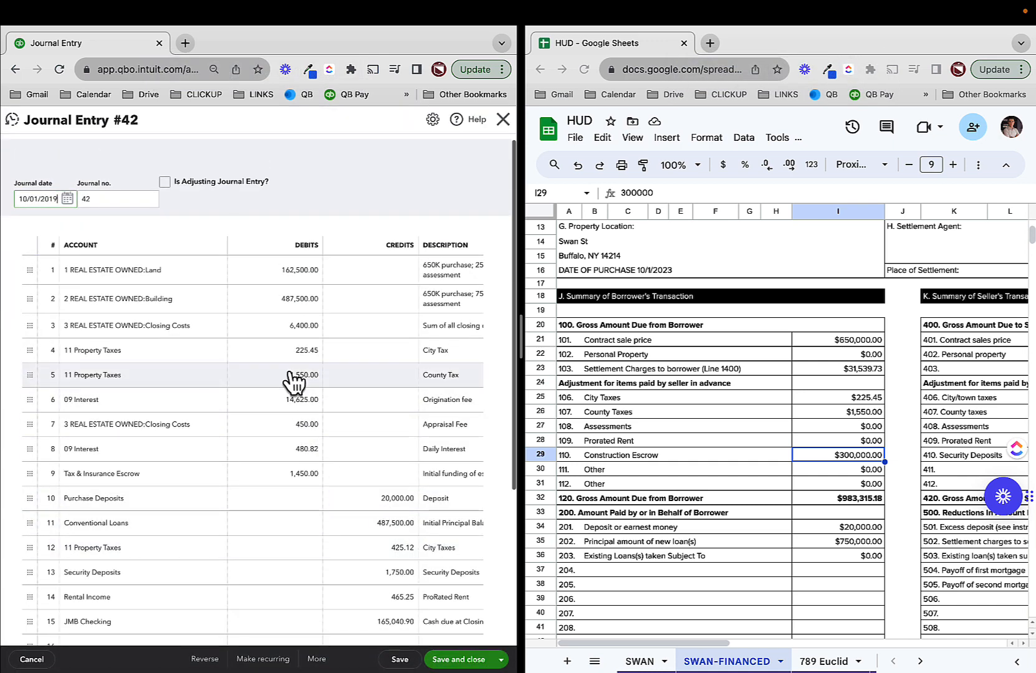
pyautogui.scroll(-3, 310, 474)
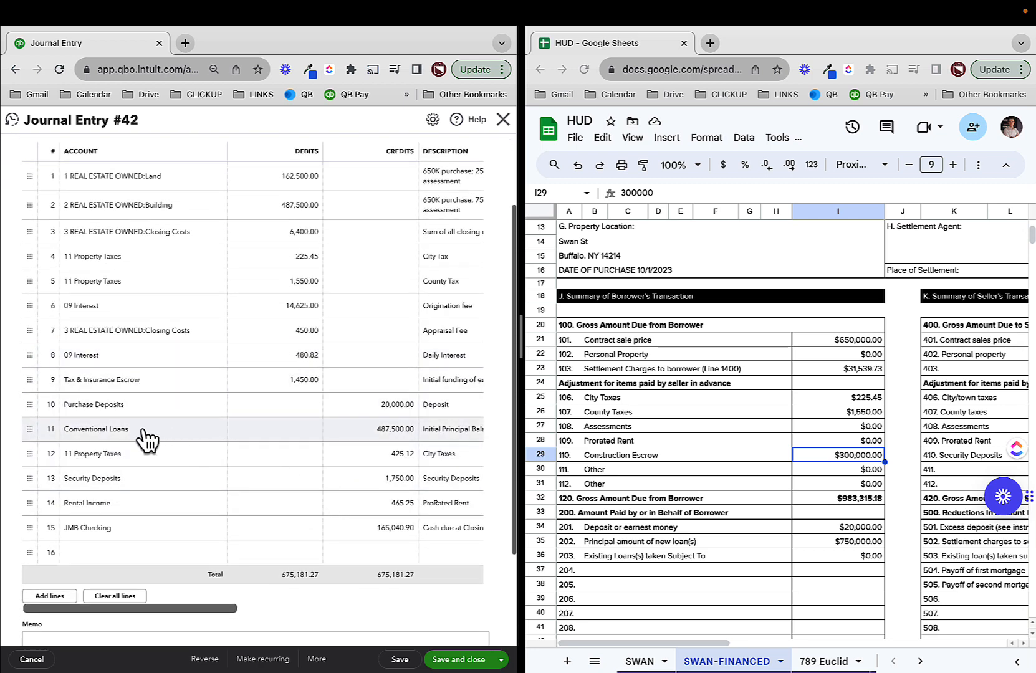
pyautogui.click(392, 433)
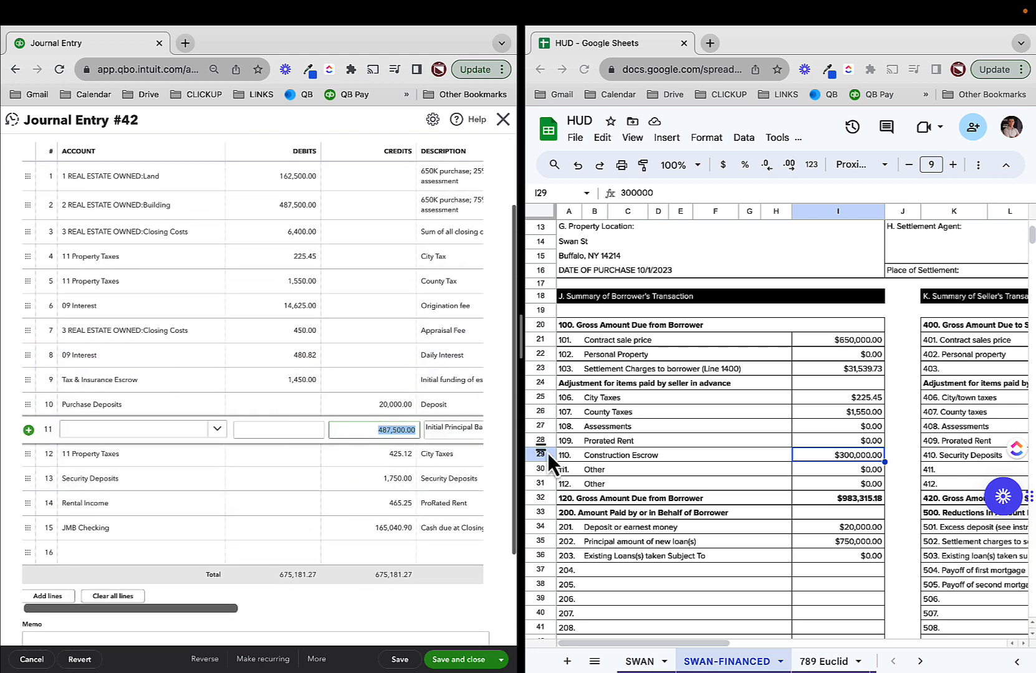
pyautogui.write('7')
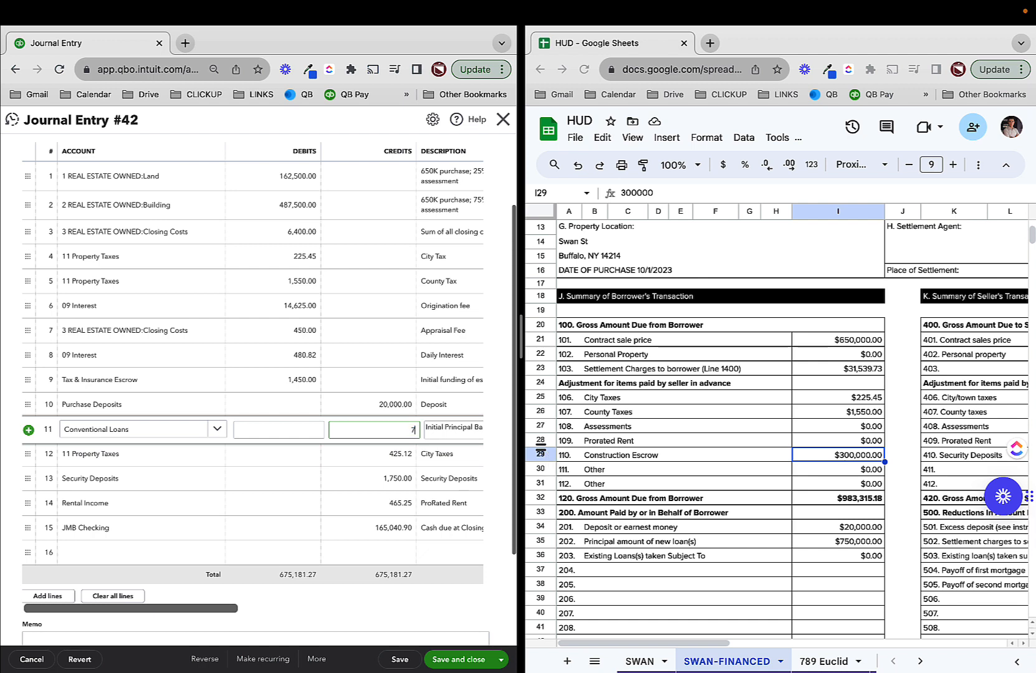
pyautogui.write('5,000')
pyautogui.press('Tab')
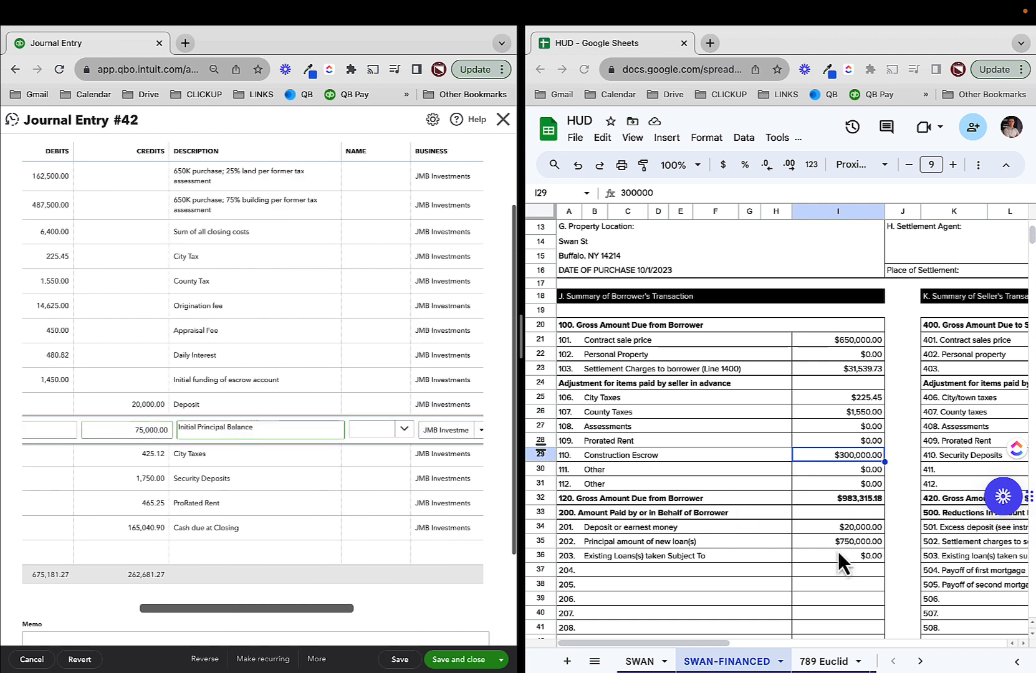
pyautogui.click(162, 429)
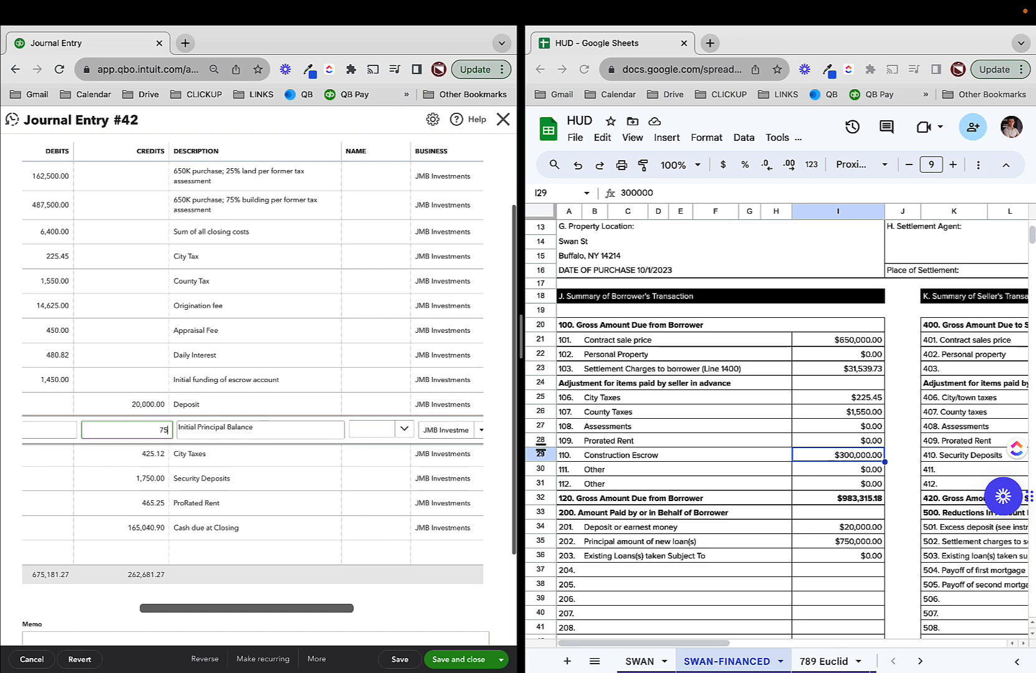
pyautogui.press('Tab')
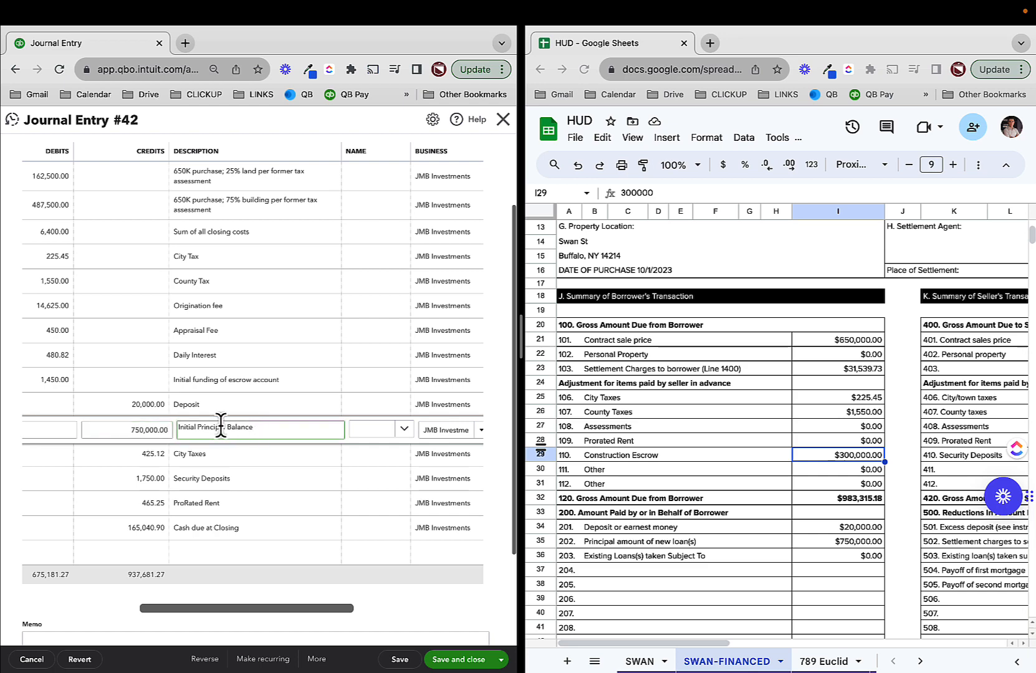
# Look up the origination charge in the HUD settlement charges and set the Origination fee debit on line 6 to 22,500.
pyautogui.hscroll(-3, 223, 425)
pyautogui.click(856, 371)
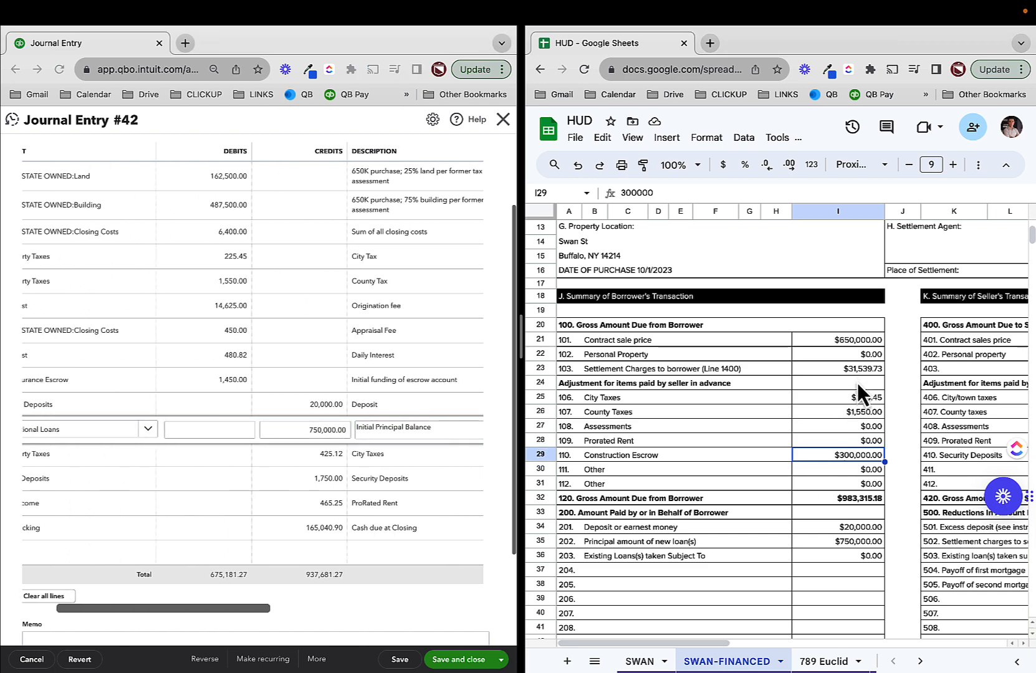
pyautogui.scroll(-5, 789, 489)
pyautogui.scroll(-5, 789, 491)
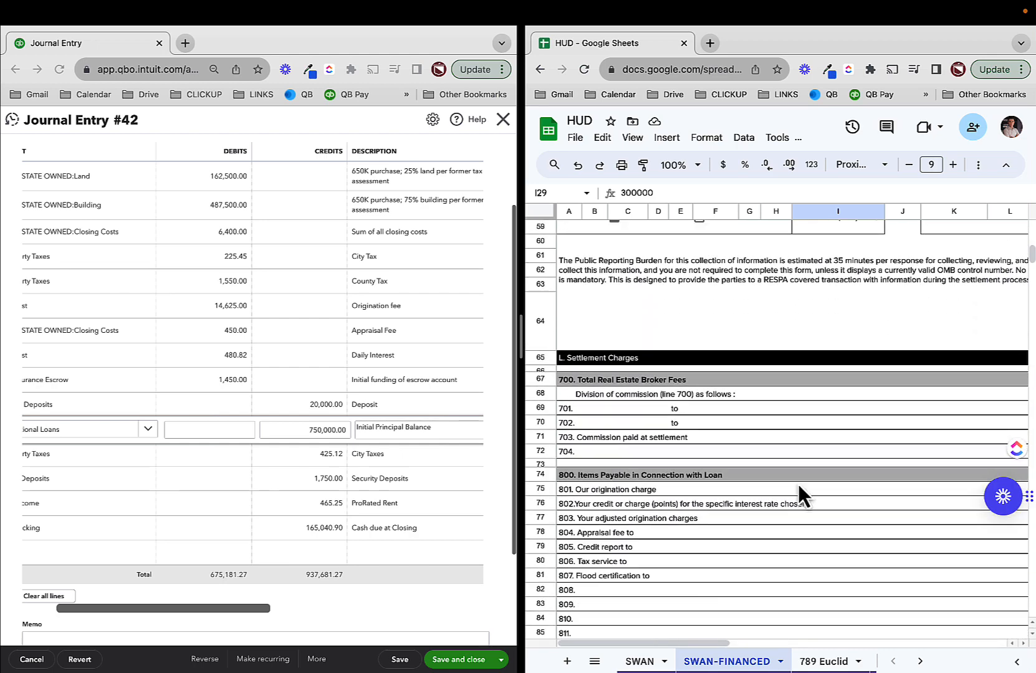
pyautogui.hscroll(3, 800, 484)
pyautogui.hscroll(2, 801, 484)
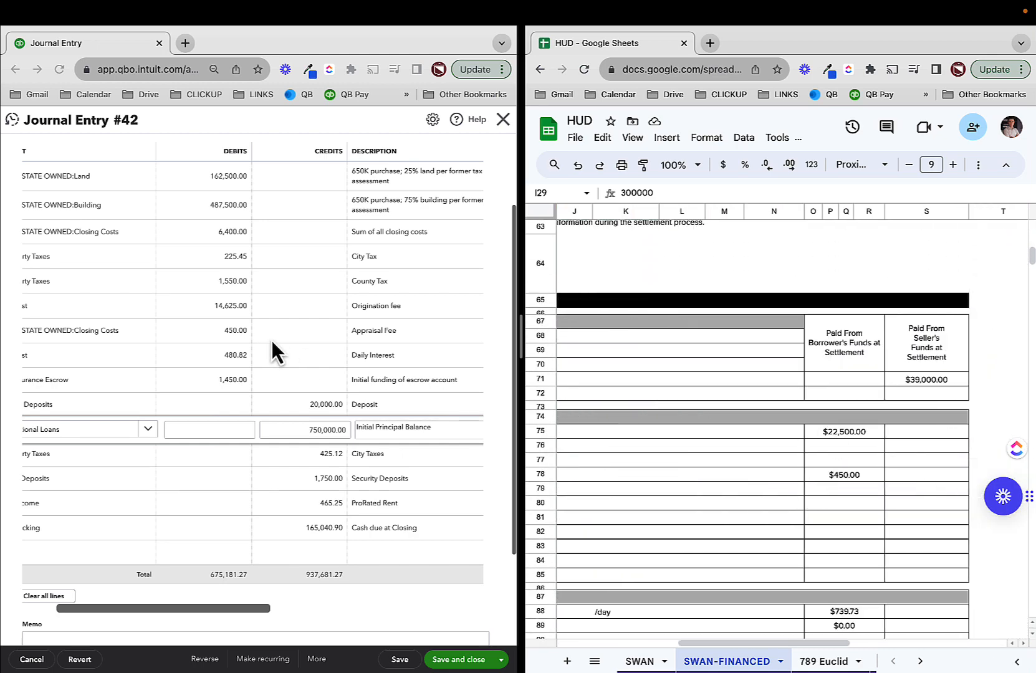
pyautogui.hscroll(-3, 212, 380)
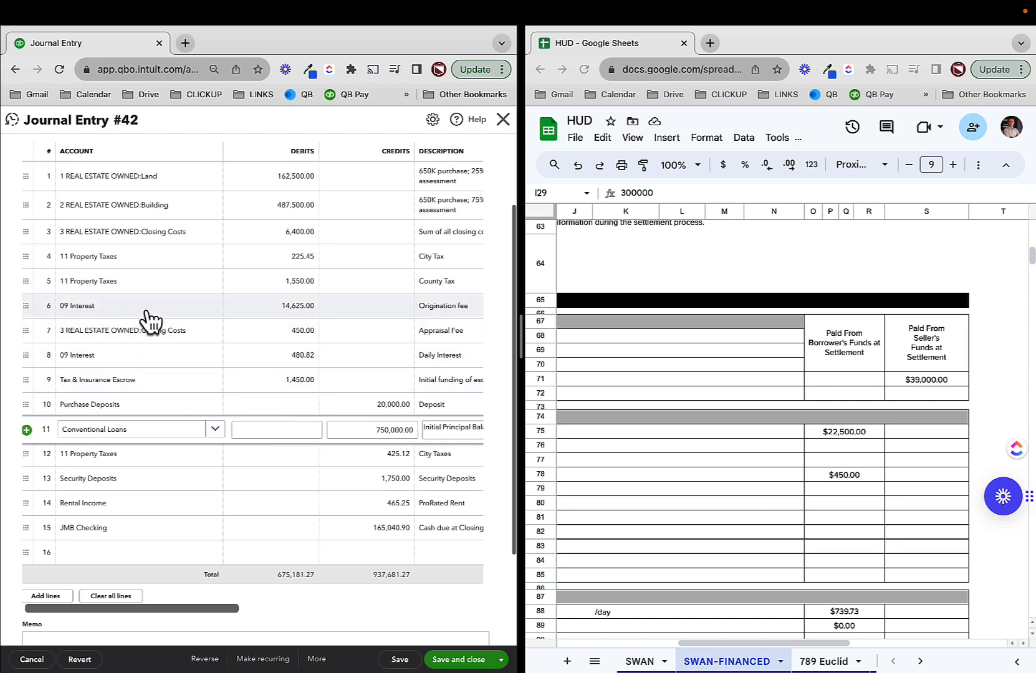
pyautogui.click(283, 306)
pyautogui.write('22,50')
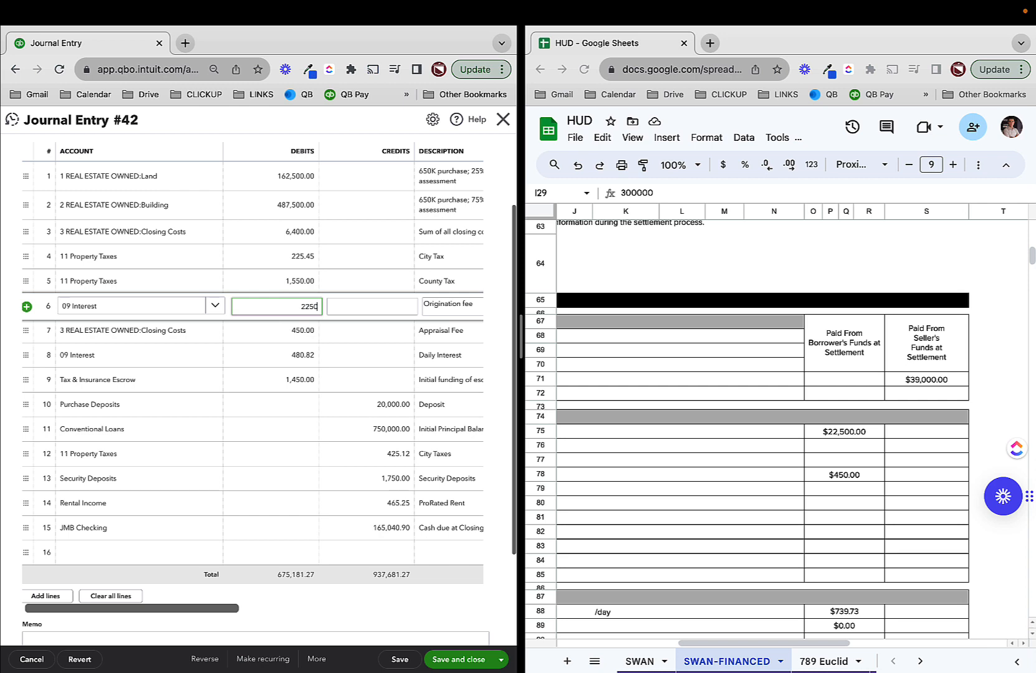
pyautogui.write('0')
pyautogui.press('Tab')
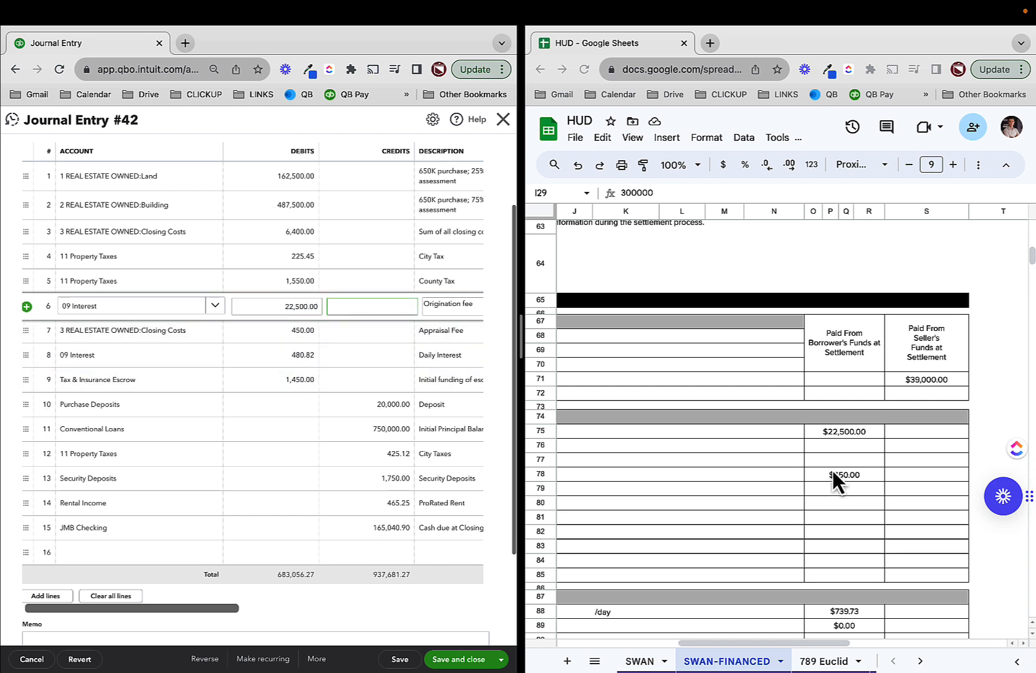
# Set the Daily Interest debit on line 8 of the journal entry to 793.73.
pyautogui.scroll(-3, 835, 480)
pyautogui.click(304, 356)
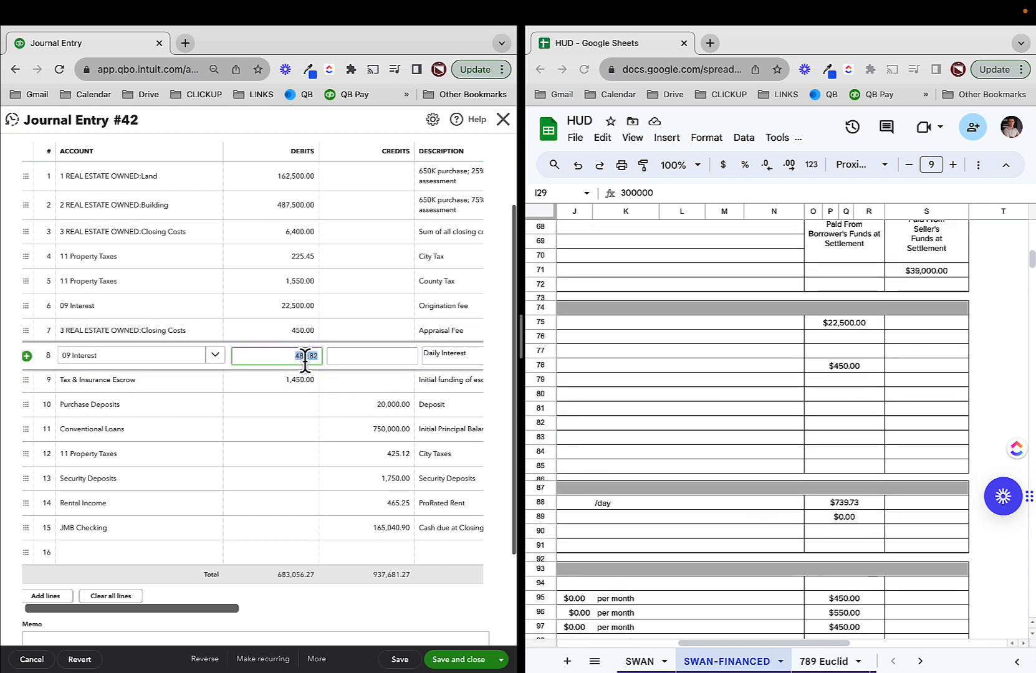
pyautogui.write('793.73')
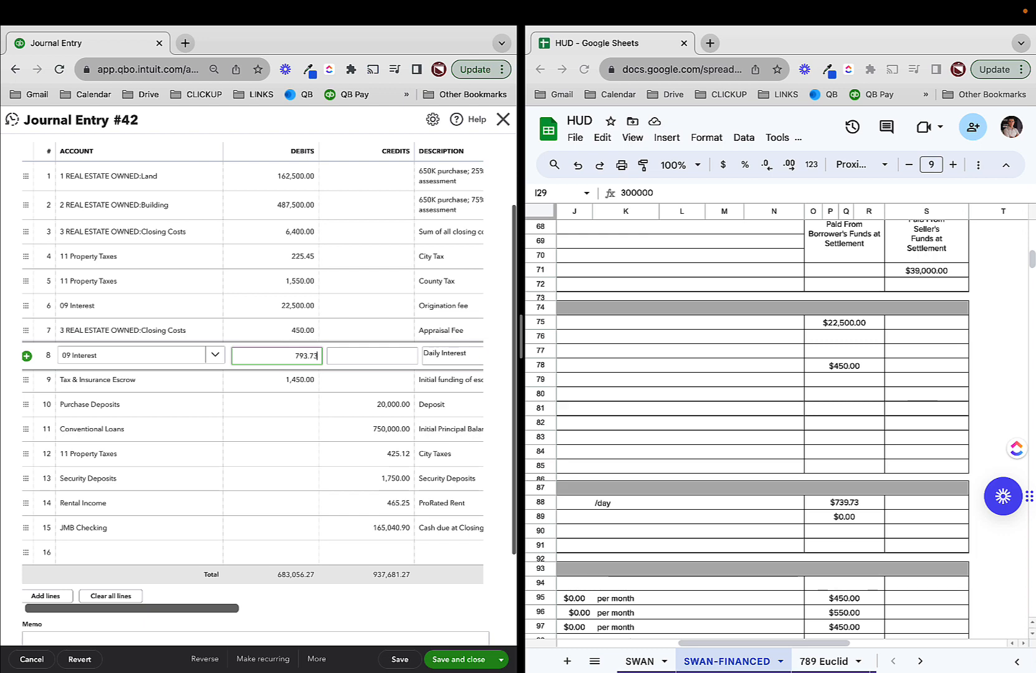
# Check the HUD borrower summary and settlement charges against the lines of the journal entry.
pyautogui.scroll(15, 783, 407)
pyautogui.hscroll(-5, 782, 407)
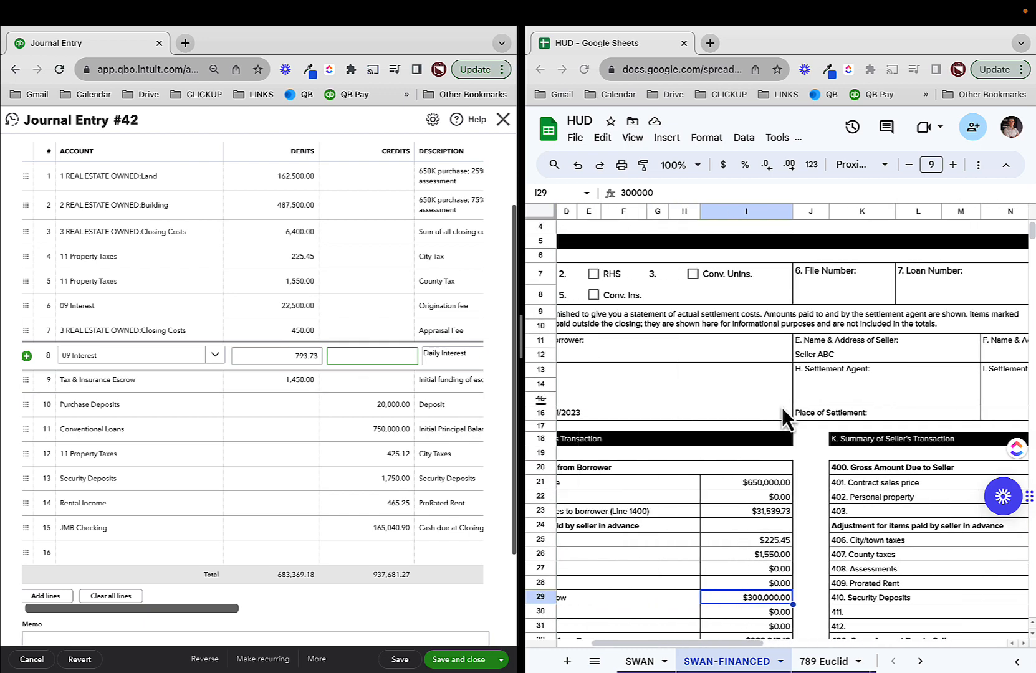
pyautogui.scroll(-3, 763, 419)
pyautogui.hscroll(-2, 763, 419)
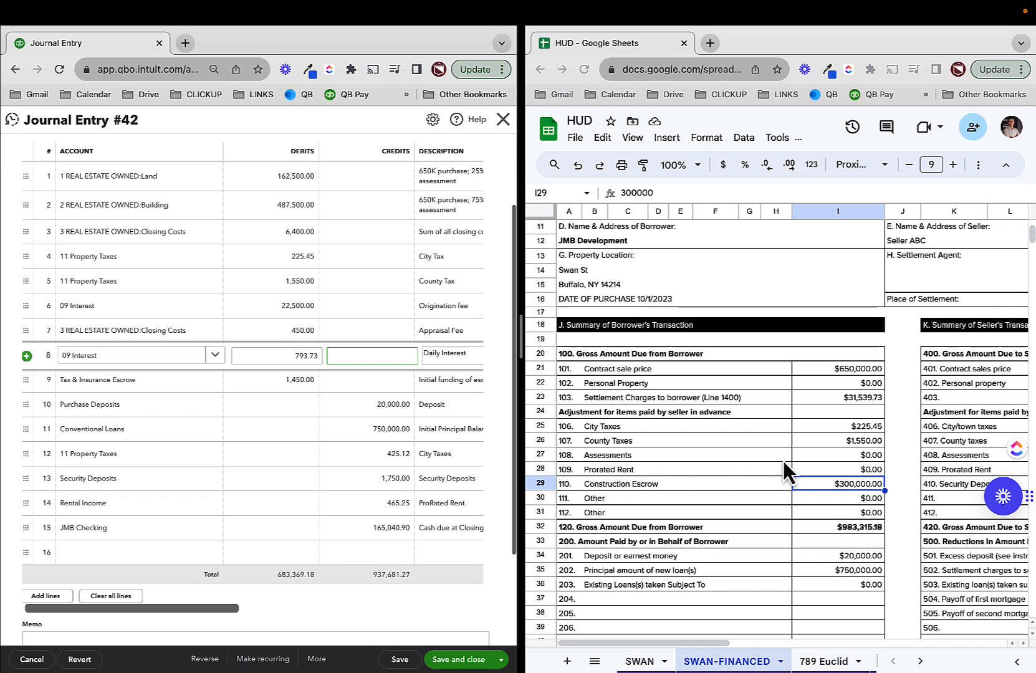
pyautogui.hscroll(6, 784, 460)
pyautogui.scroll(-15, 780, 464)
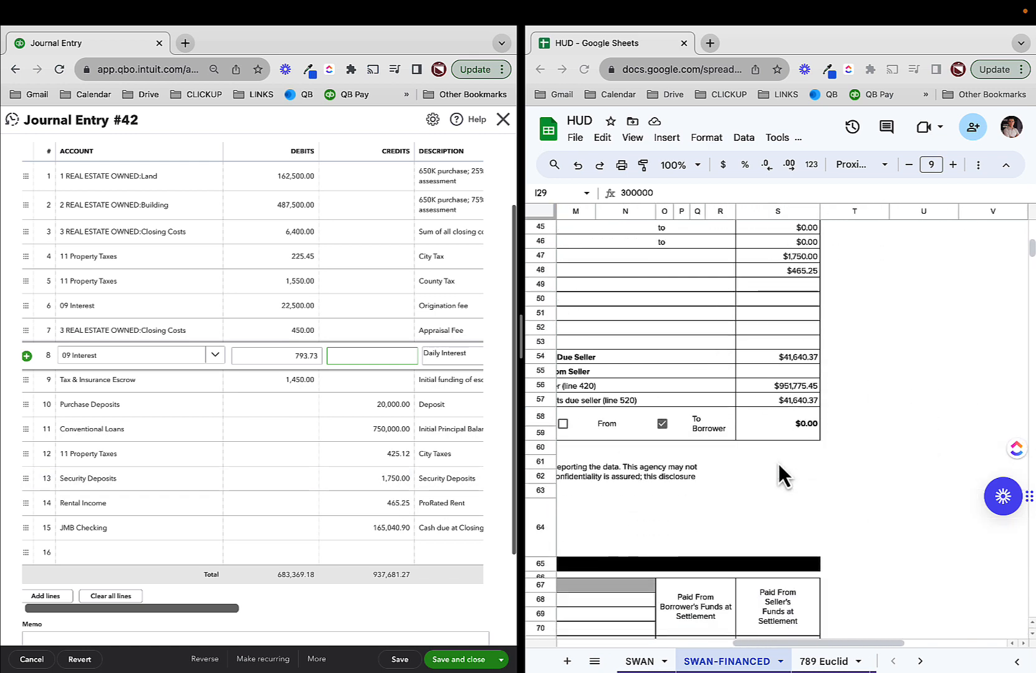
pyautogui.scroll(-3, 776, 474)
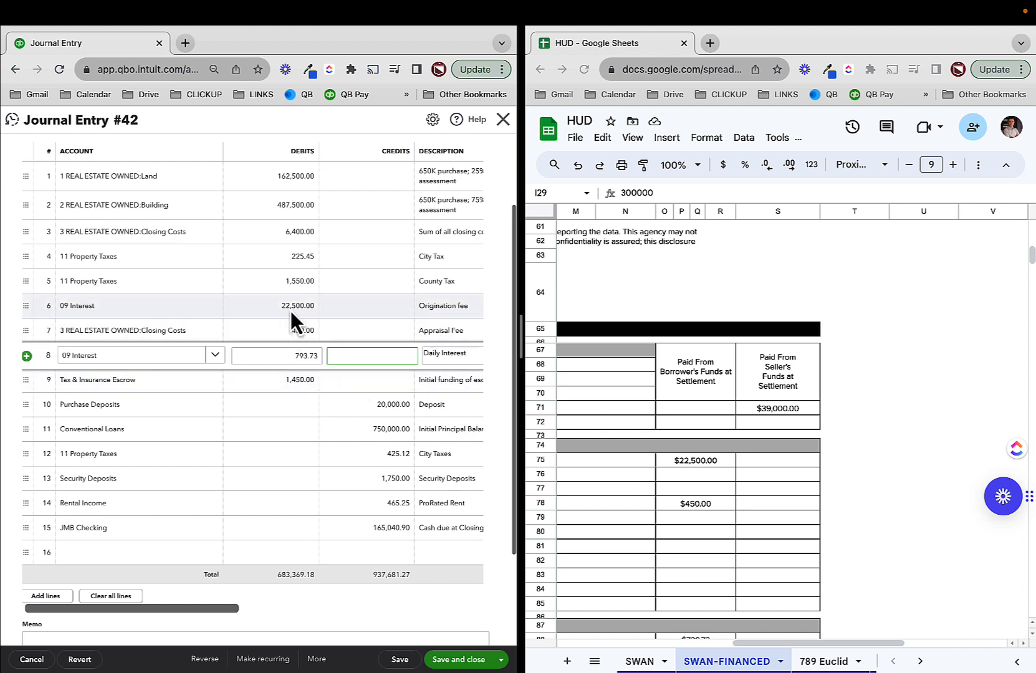
pyautogui.scroll(-5, 781, 564)
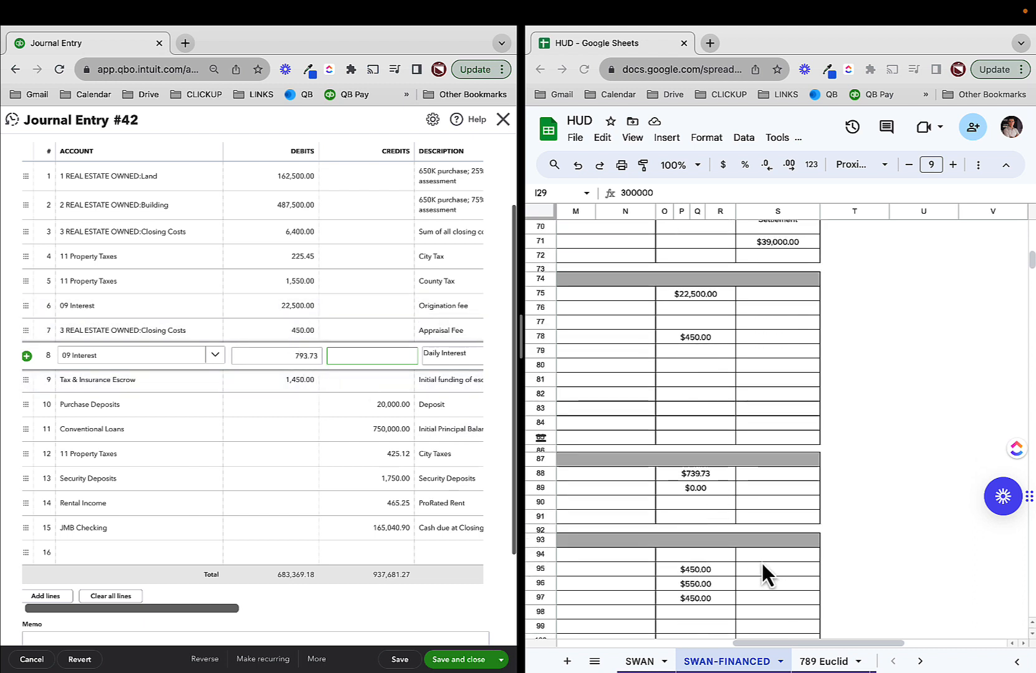
pyautogui.scroll(-5, 762, 563)
pyautogui.scroll(-5, 762, 564)
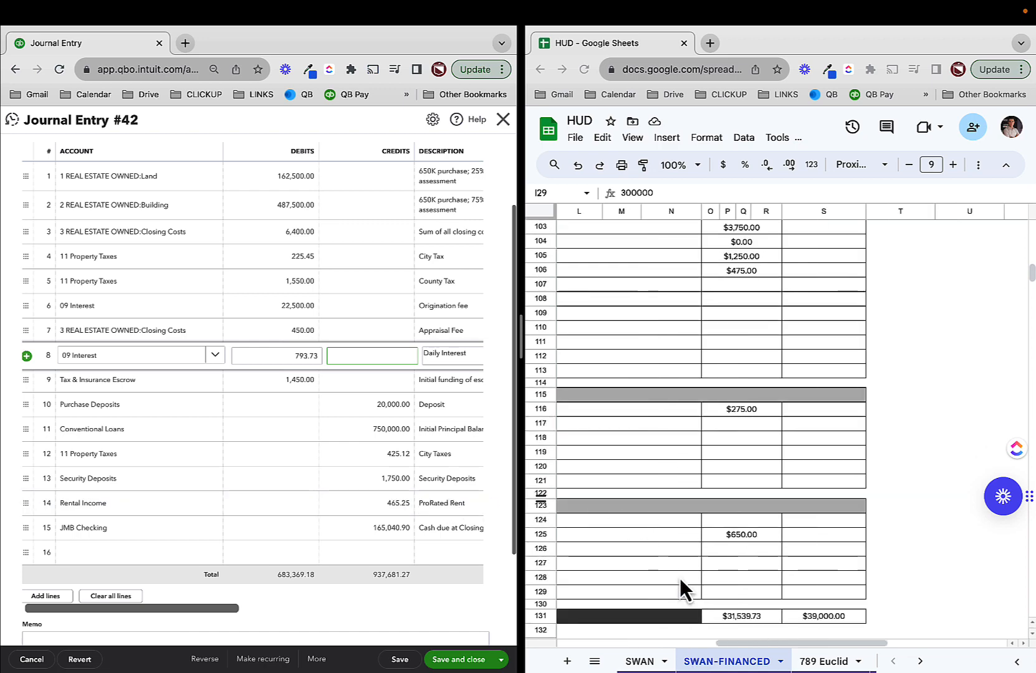
pyautogui.hscroll(-5, 680, 578)
pyautogui.scroll(5, 679, 577)
pyautogui.scroll(15, 678, 579)
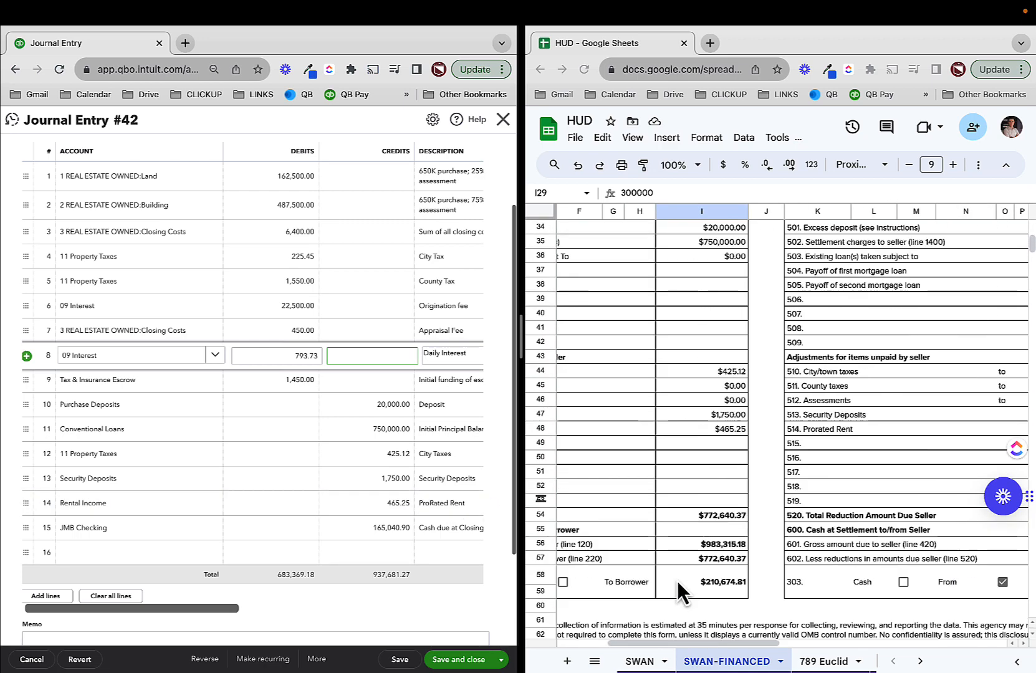
pyautogui.hscroll(-1, 677, 581)
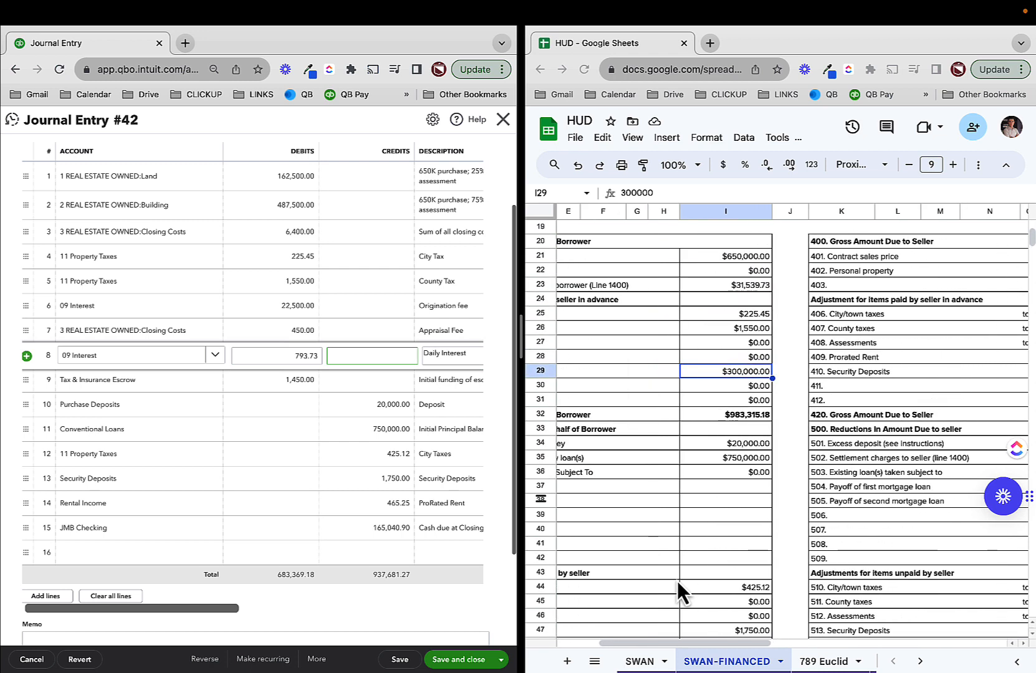
pyautogui.hscroll(-3, 677, 582)
pyautogui.scroll(1, 677, 581)
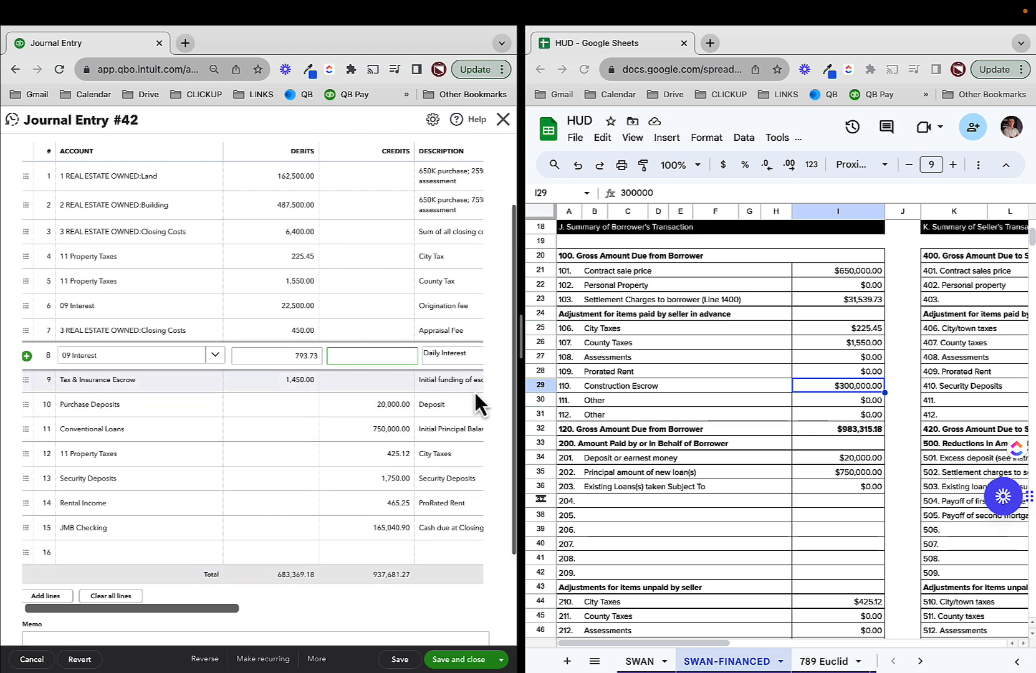
# Correct the Daily Interest debit on line 8 of the journal entry to 739.73, matching the HUD sheet.
pyautogui.scroll(-10, 728, 464)
pyautogui.hscroll(5, 724, 467)
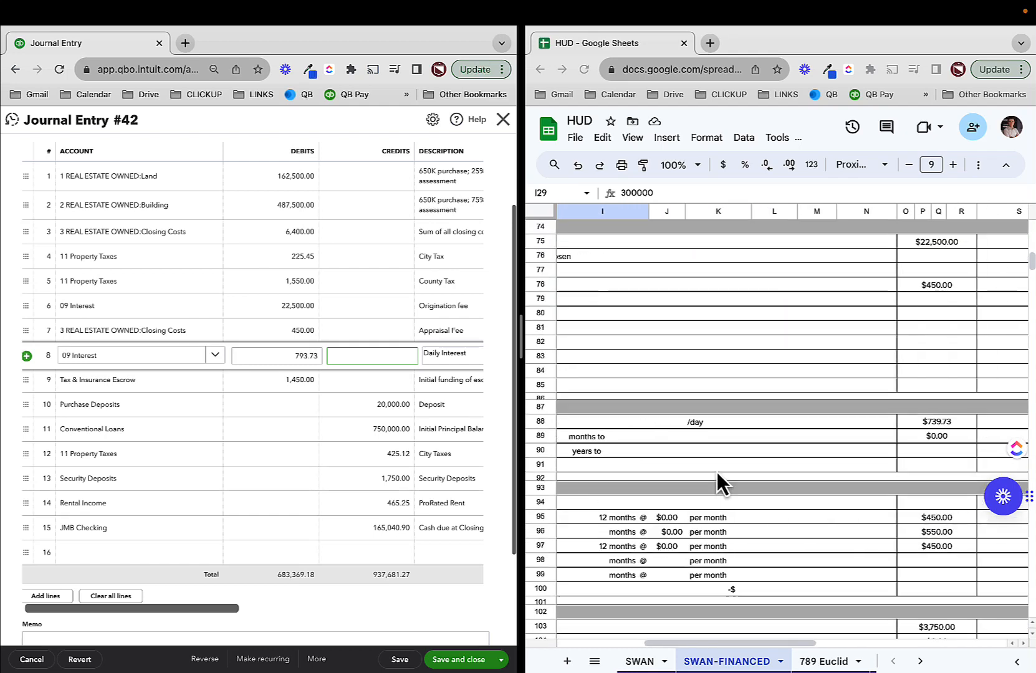
pyautogui.click(298, 356)
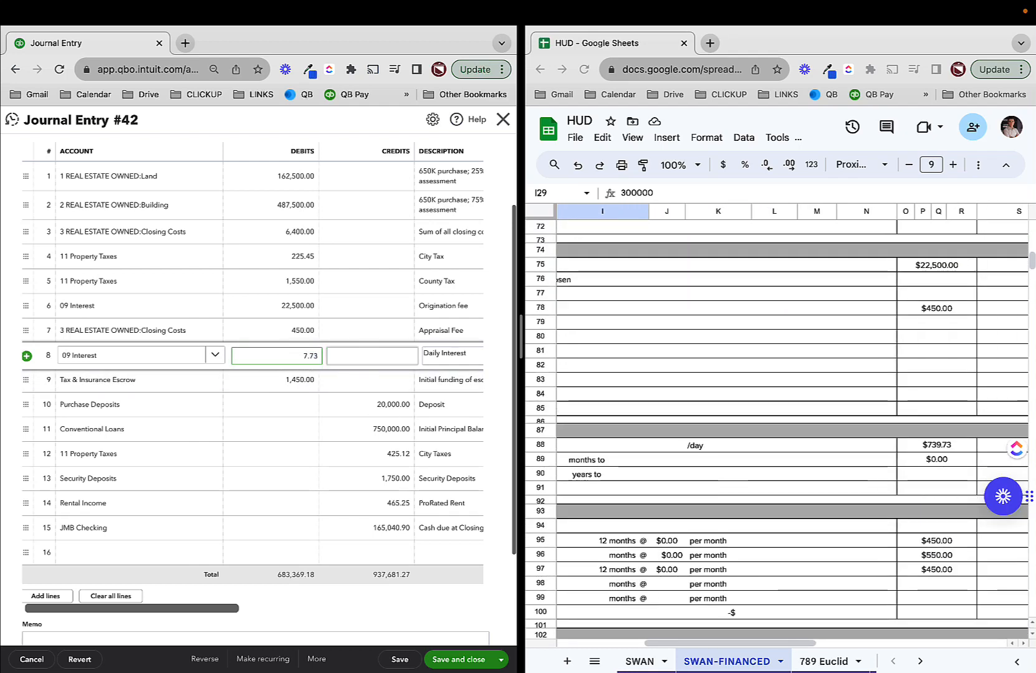
pyautogui.write('39')
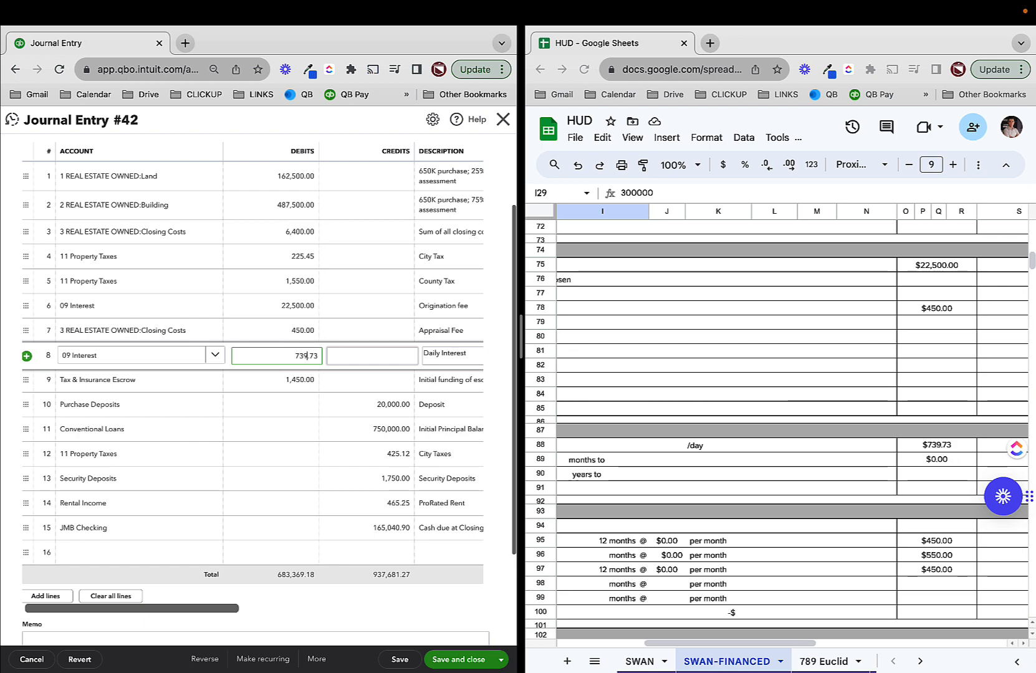
pyautogui.click(237, 405)
# Look up the construction escrow item on the HUD borrower summary and choose the Construction Escrow account for line 16 of the journal entry.
pyautogui.hscroll(-5, 754, 473)
pyautogui.scroll(10, 752, 472)
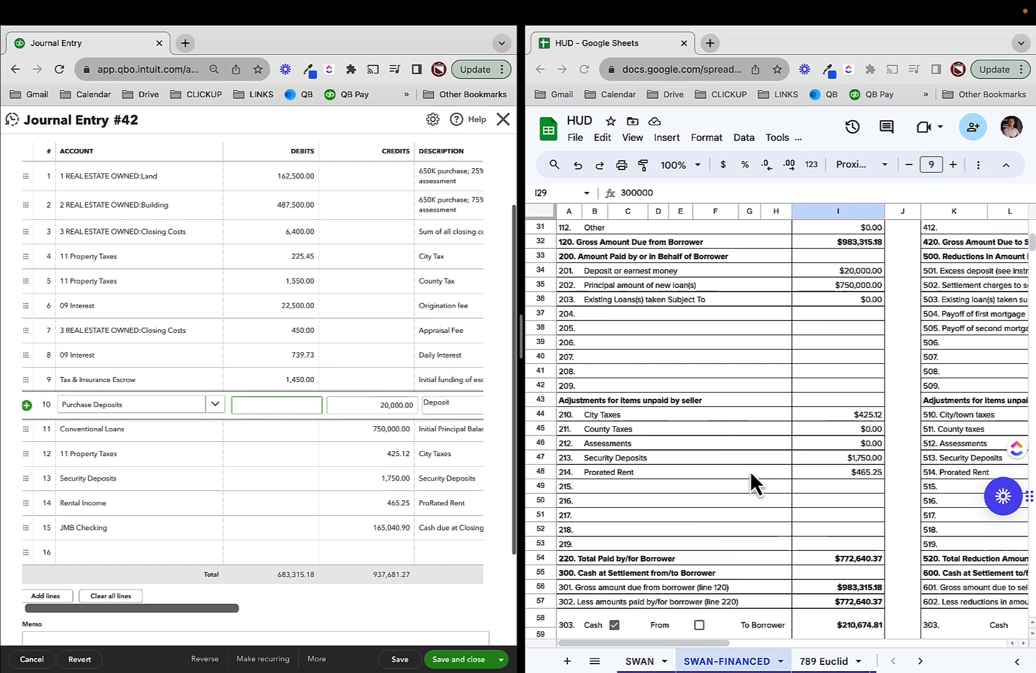
pyautogui.scroll(4, 751, 472)
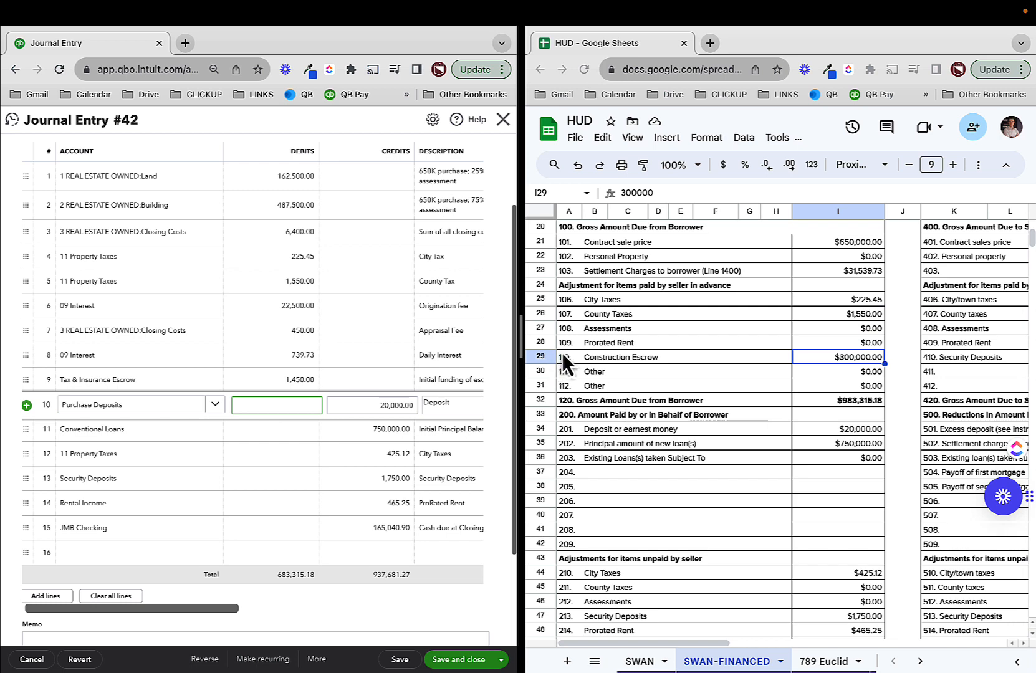
pyautogui.scroll(-1, 278, 469)
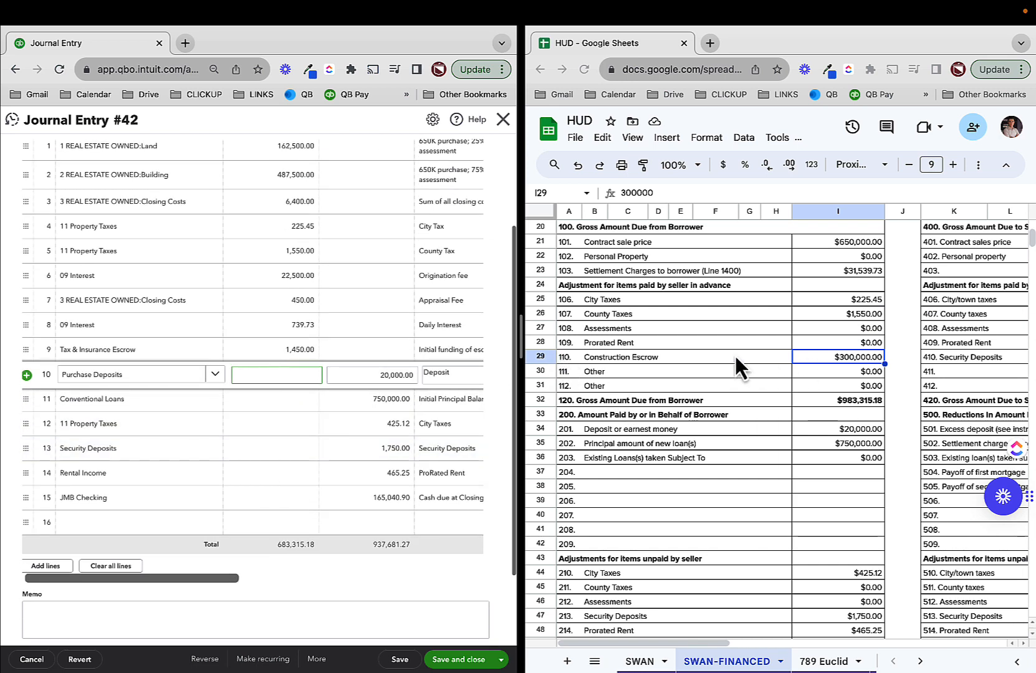
pyautogui.click(649, 365)
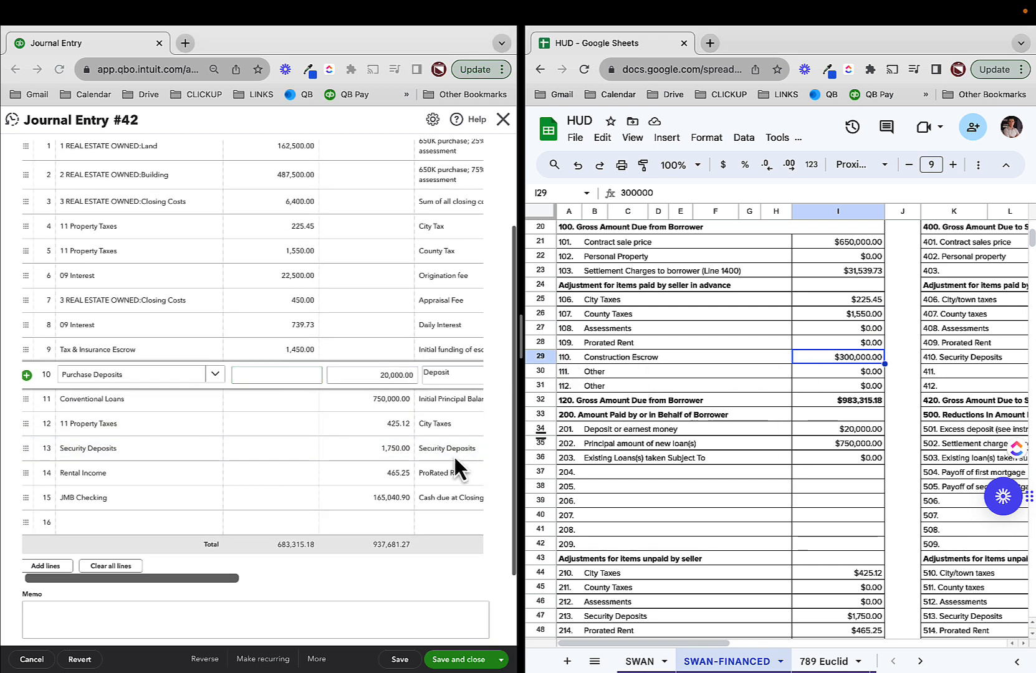
pyautogui.click(126, 524)
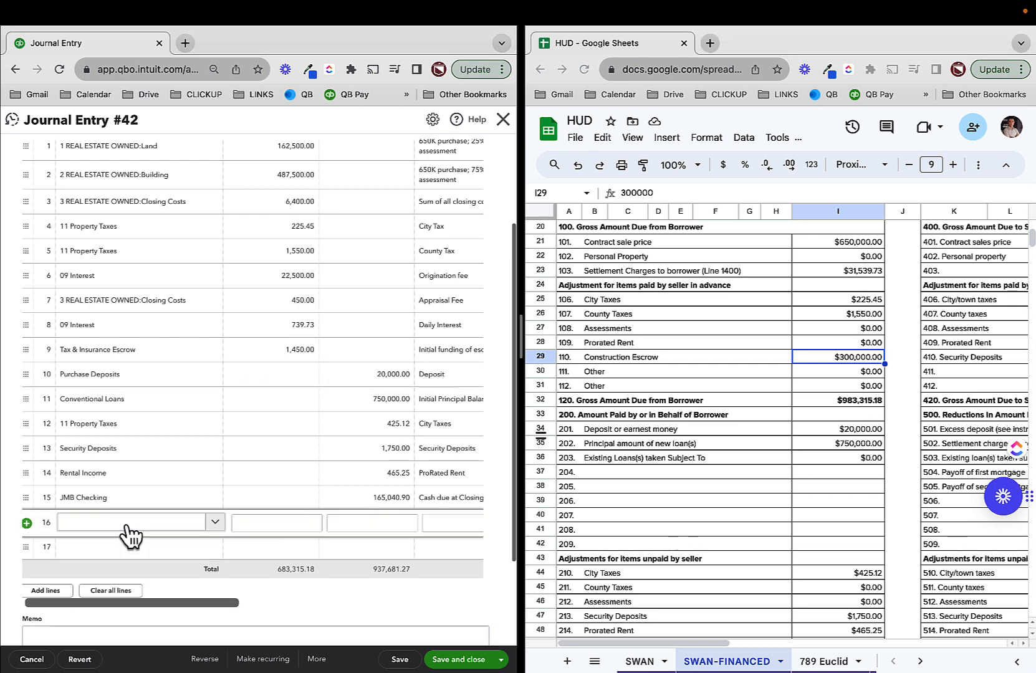
pyautogui.click(126, 527)
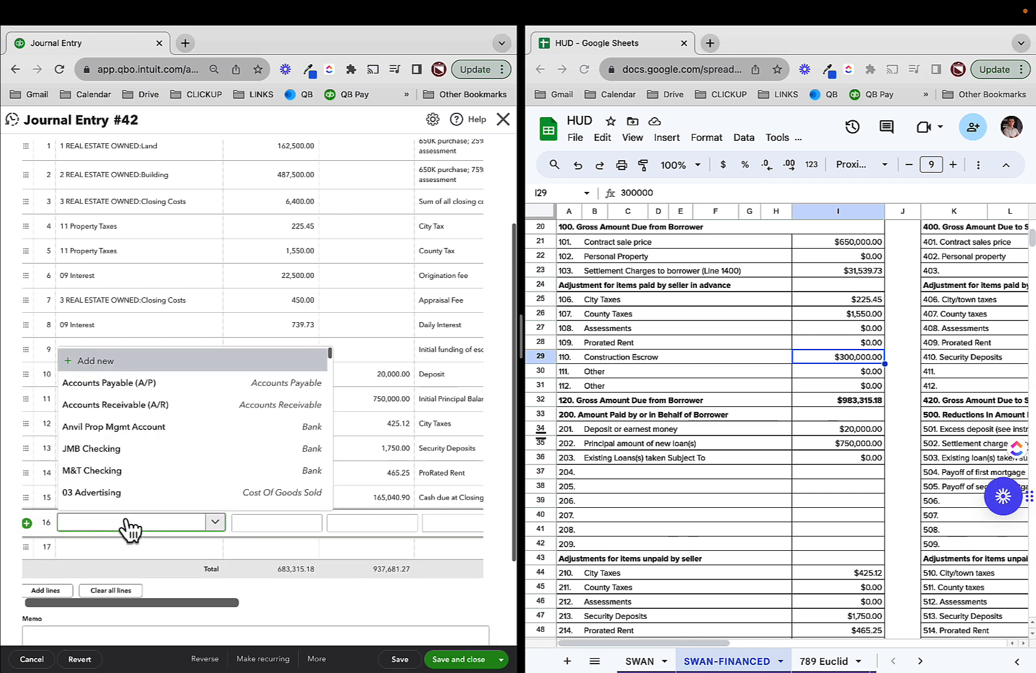
pyautogui.write('constr')
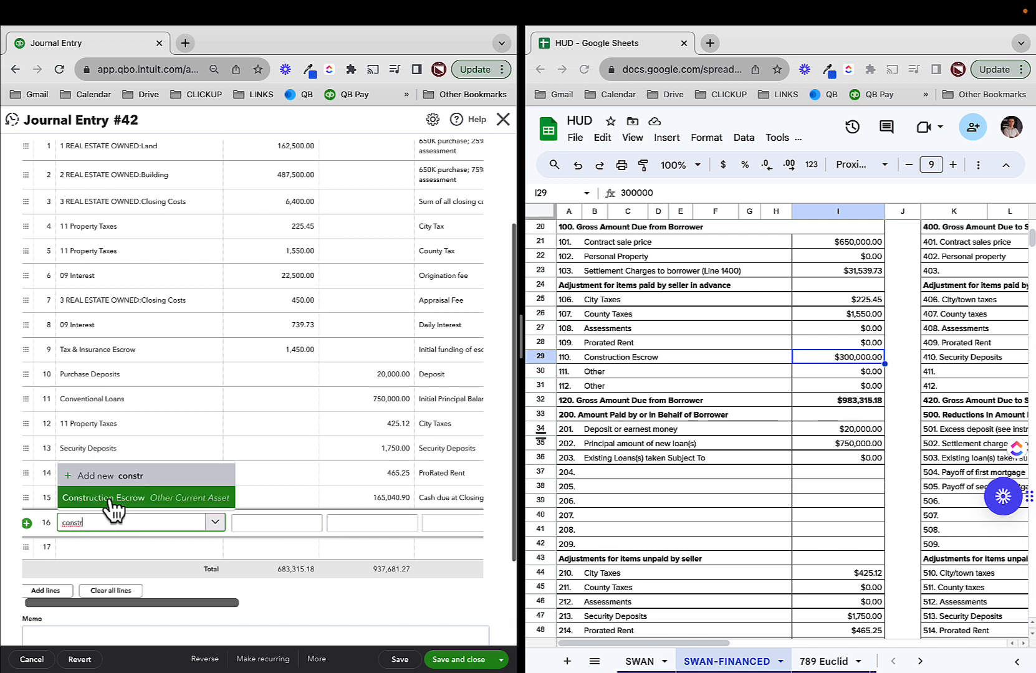
pyautogui.click(113, 502)
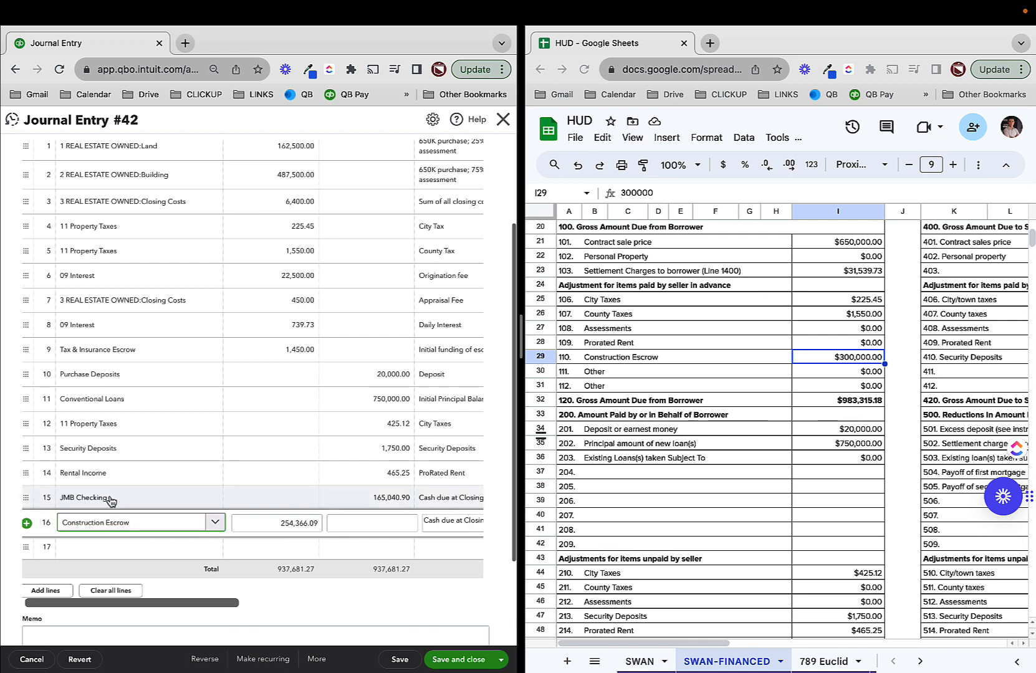
# Set the Construction Escrow debit to 300,000.00 and move that line up to line 10, above Purchase Deposits.
pyautogui.click(277, 523)
pyautogui.write('300,000.00')
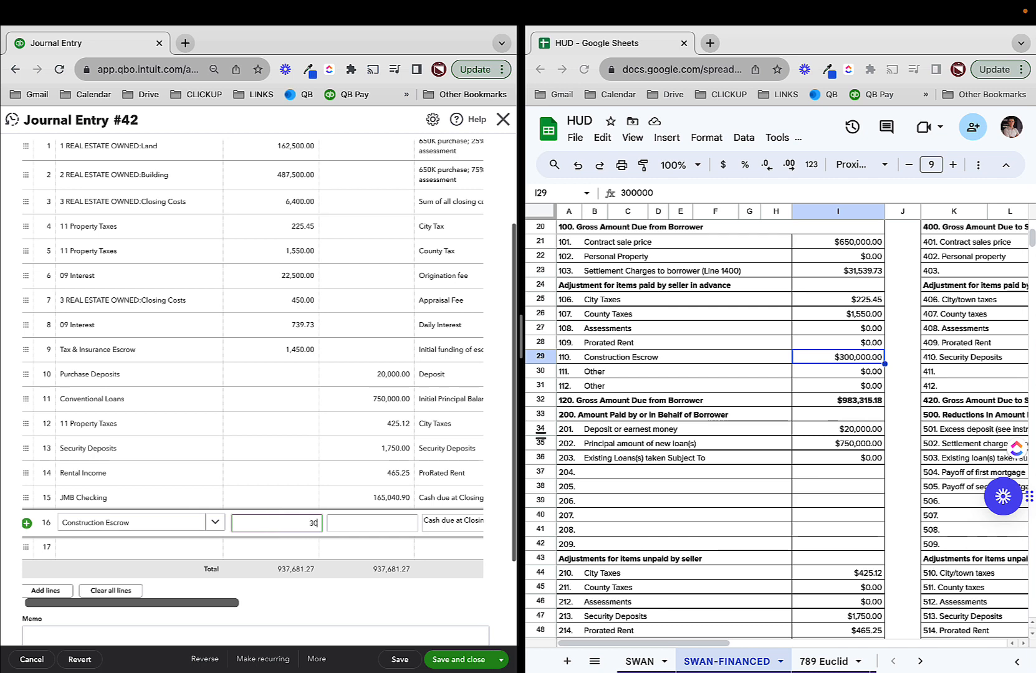
pyautogui.click(347, 590)
pyautogui.moveTo(30, 523); pyautogui.dragTo(76, 395)
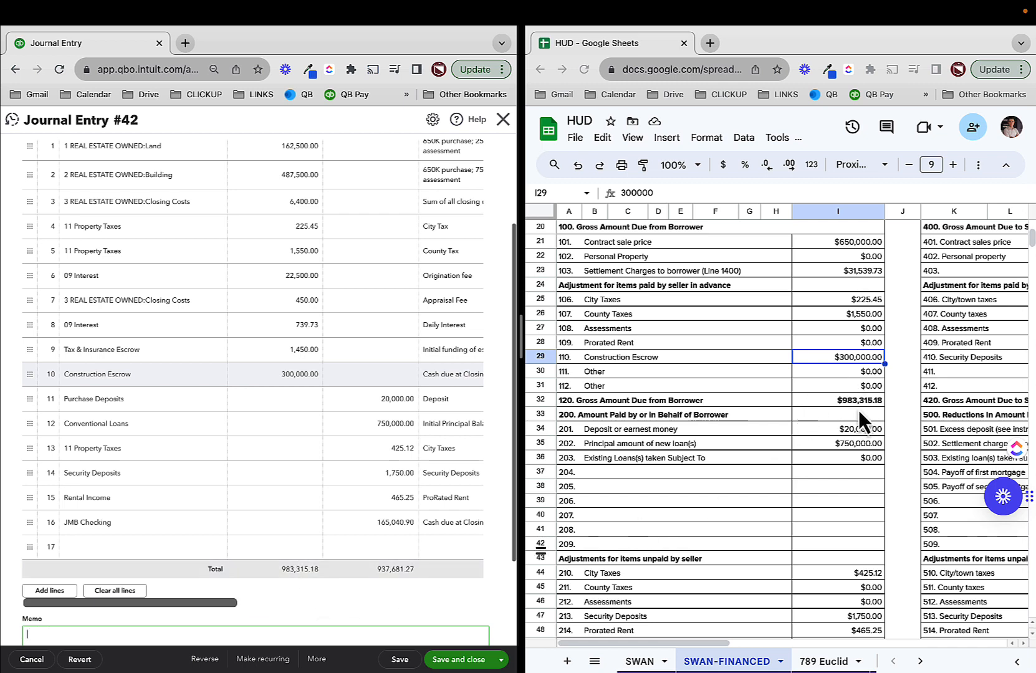
# Check the total paid by the borrower on the HUD sheet and delete the JMB Checking line from the journal entry.
pyautogui.scroll(-3, 703, 508)
pyautogui.scroll(-2, 703, 514)
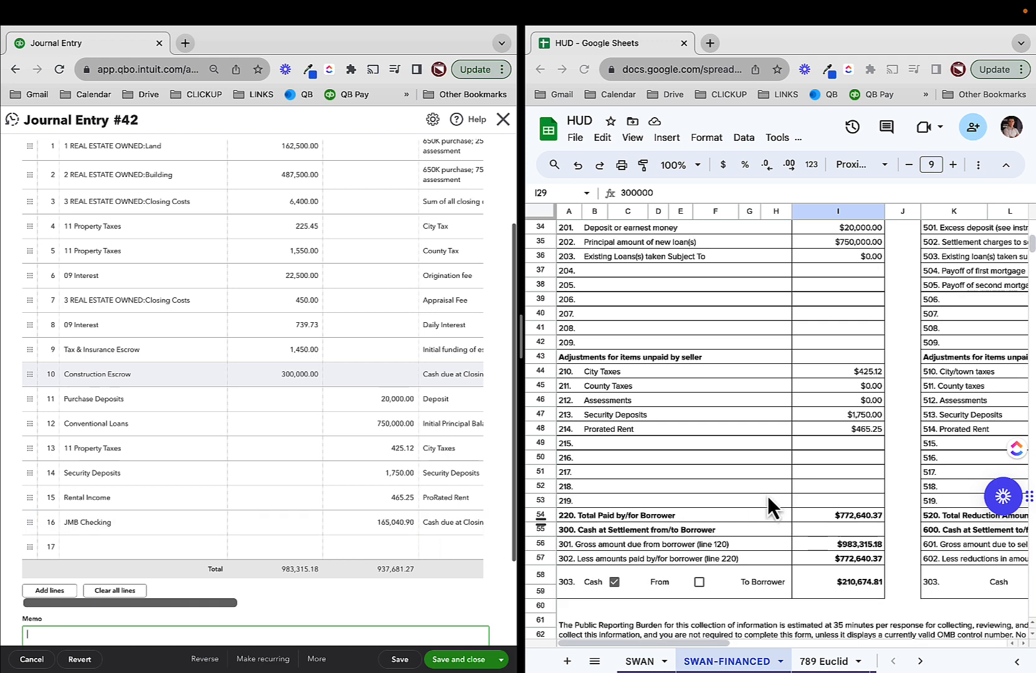
pyautogui.click(831, 519)
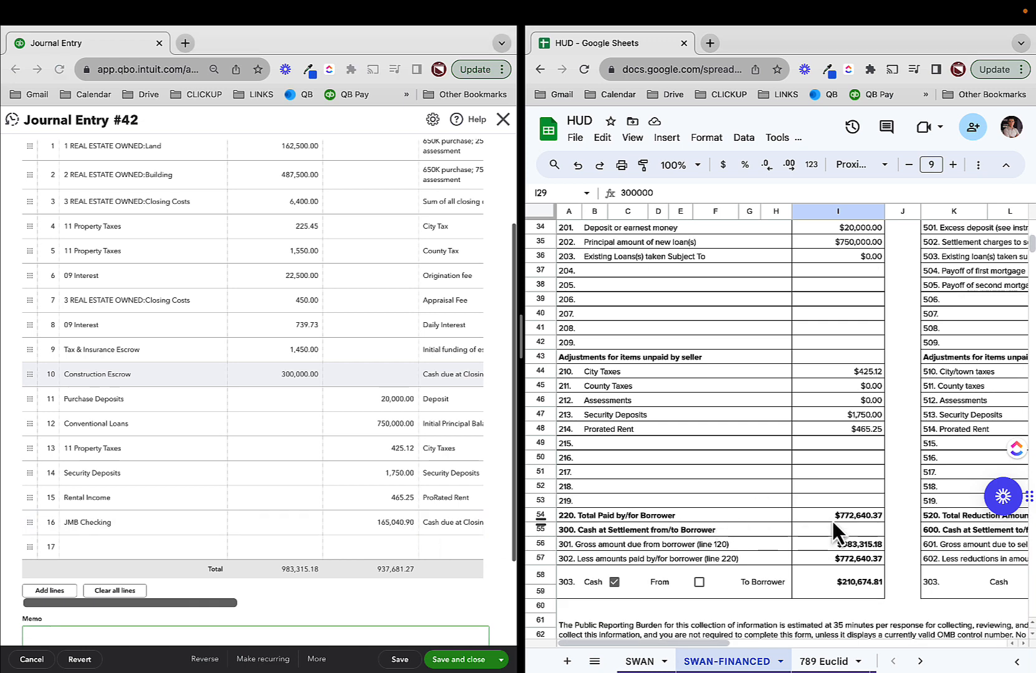
pyautogui.scroll(1, 801, 505)
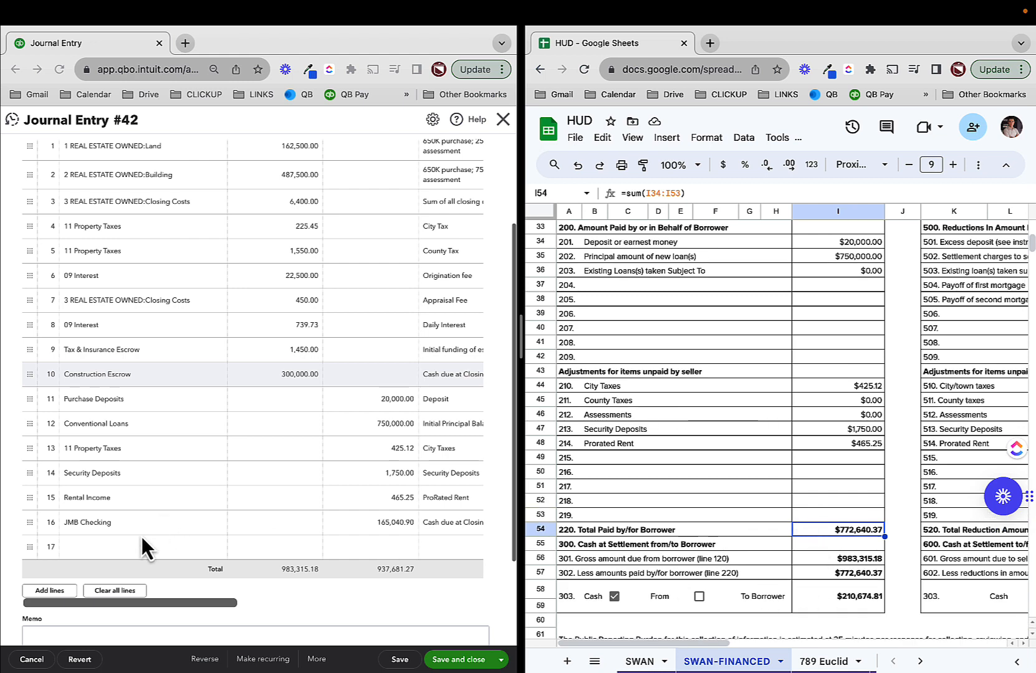
pyautogui.click(128, 551)
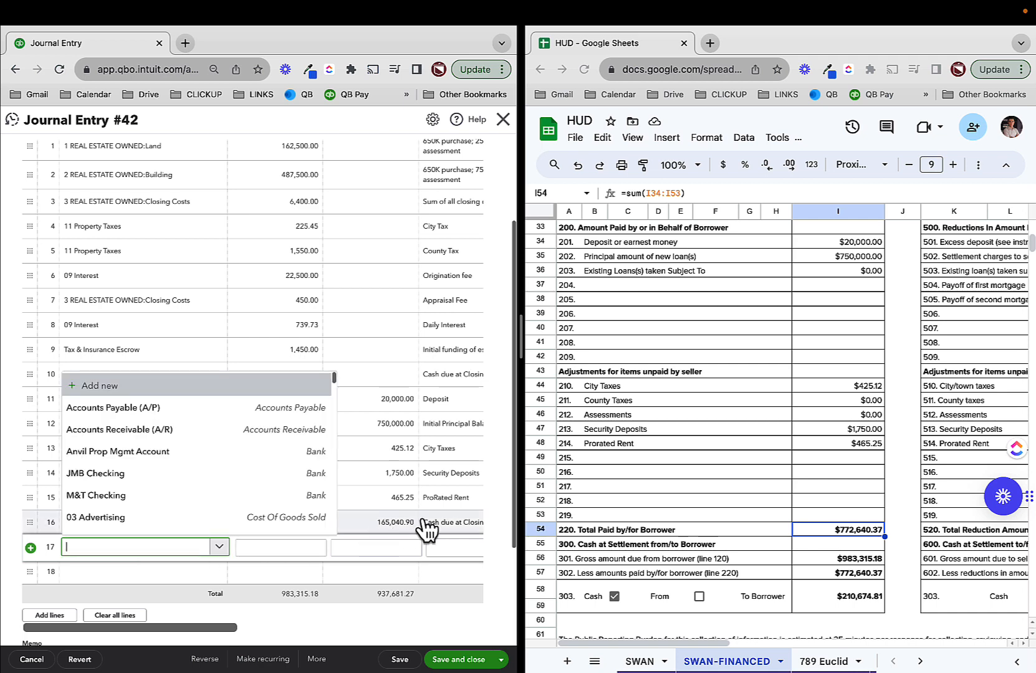
pyautogui.click(428, 525)
pyautogui.hscroll(5, 428, 525)
pyautogui.click(469, 527)
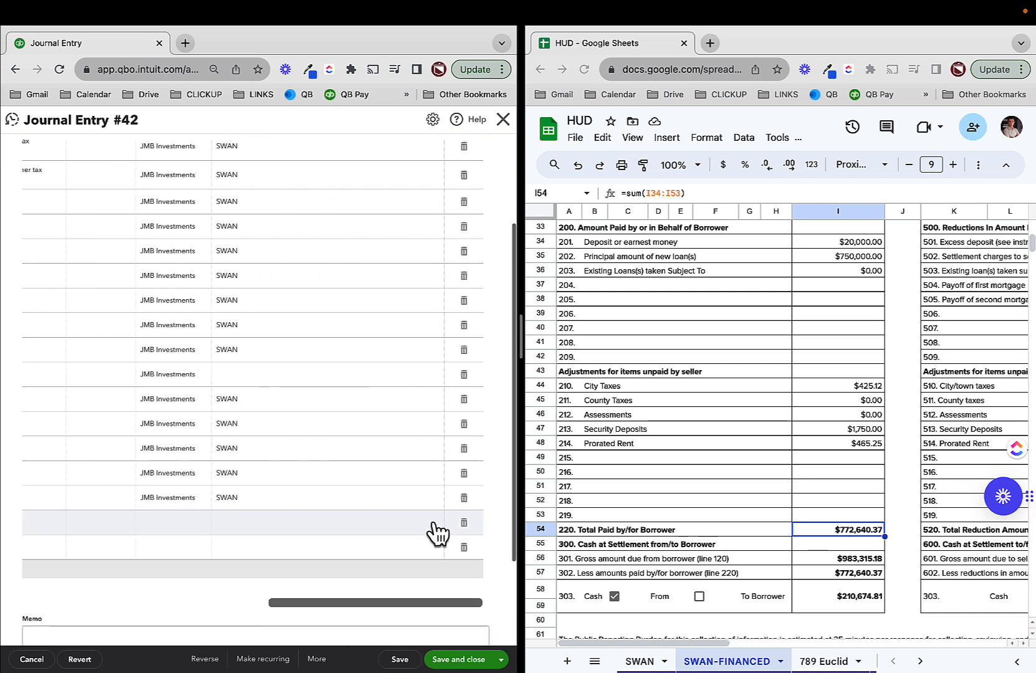
# Add a JMB Checking line on line 16 with the balancing credit of 210,674.81 and the description Cash at Closing.
pyautogui.hscroll(-5, 296, 497)
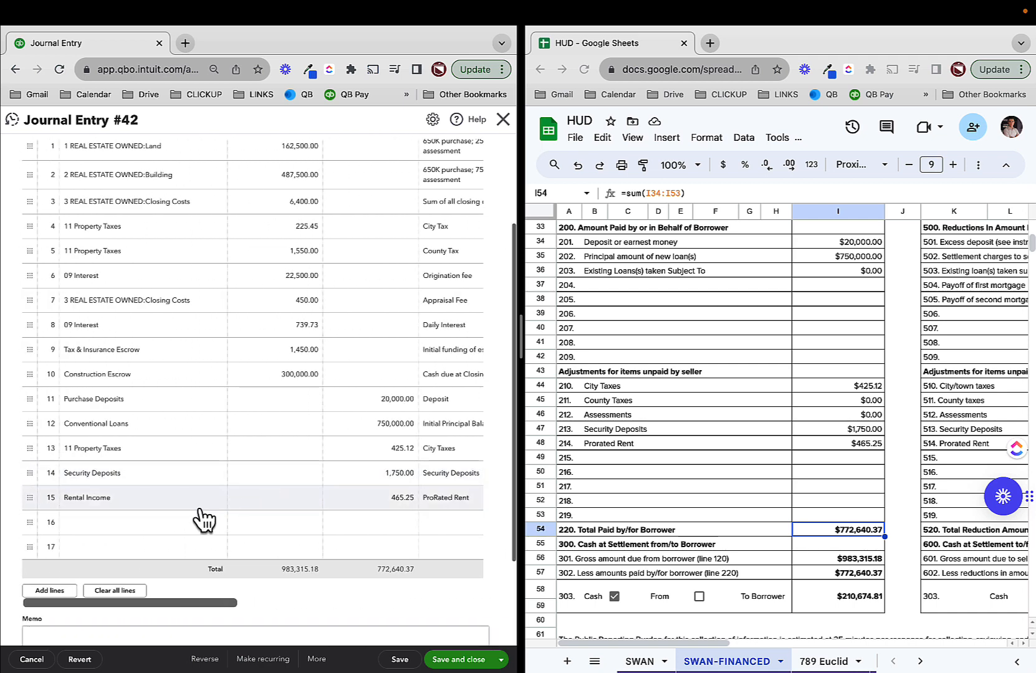
pyautogui.click(106, 530)
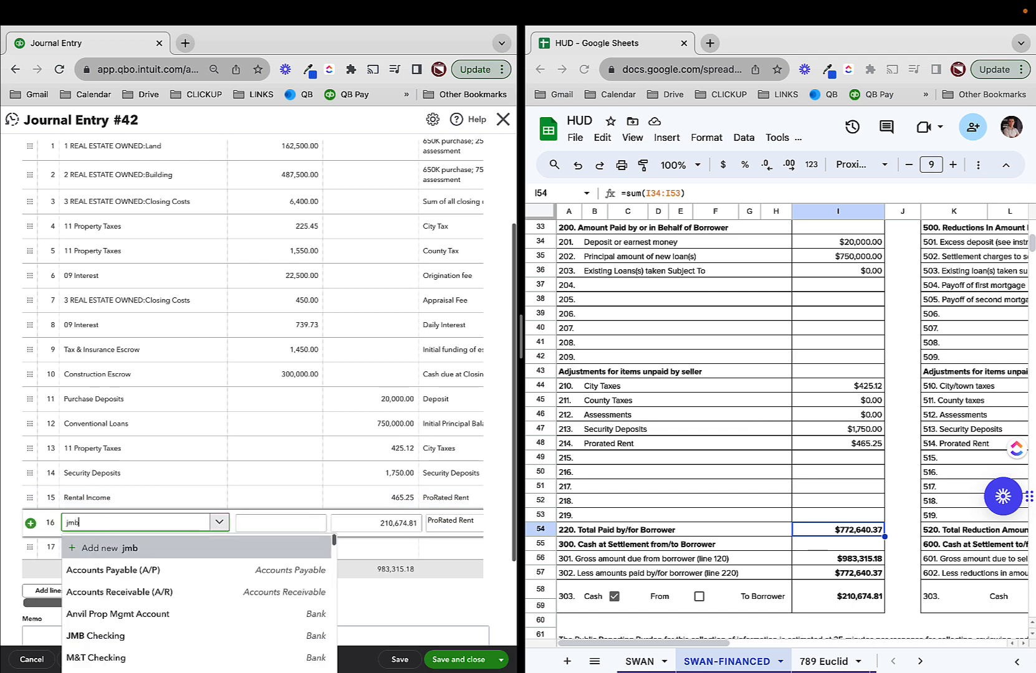
pyautogui.click(81, 569)
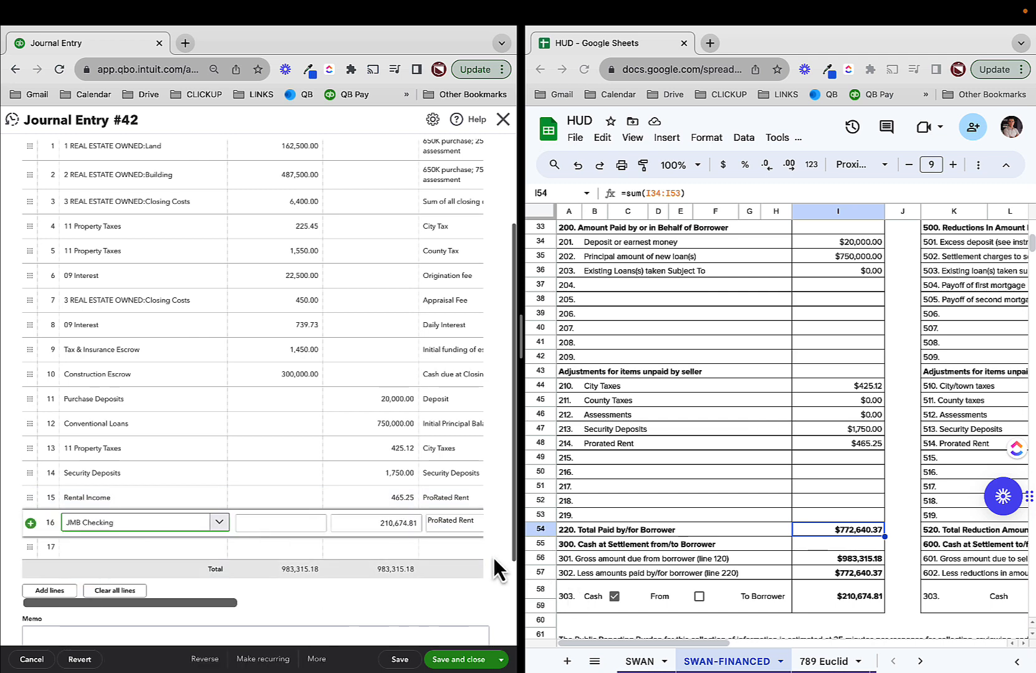
pyautogui.hscroll(3, 398, 530)
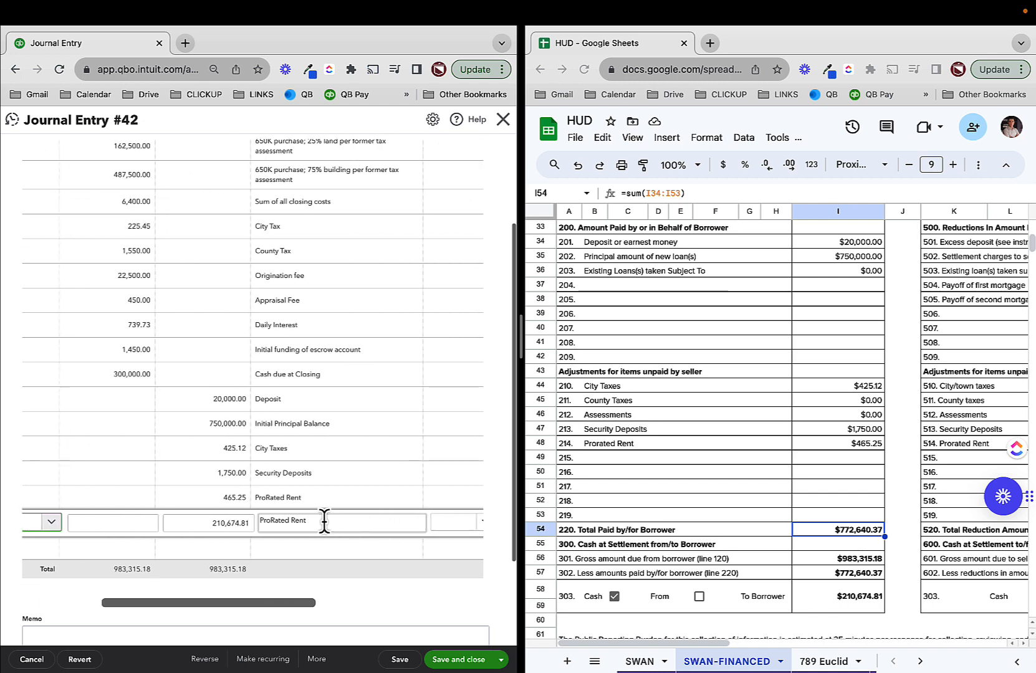
pyautogui.click(323, 521)
pyautogui.write('Cash at Clos')
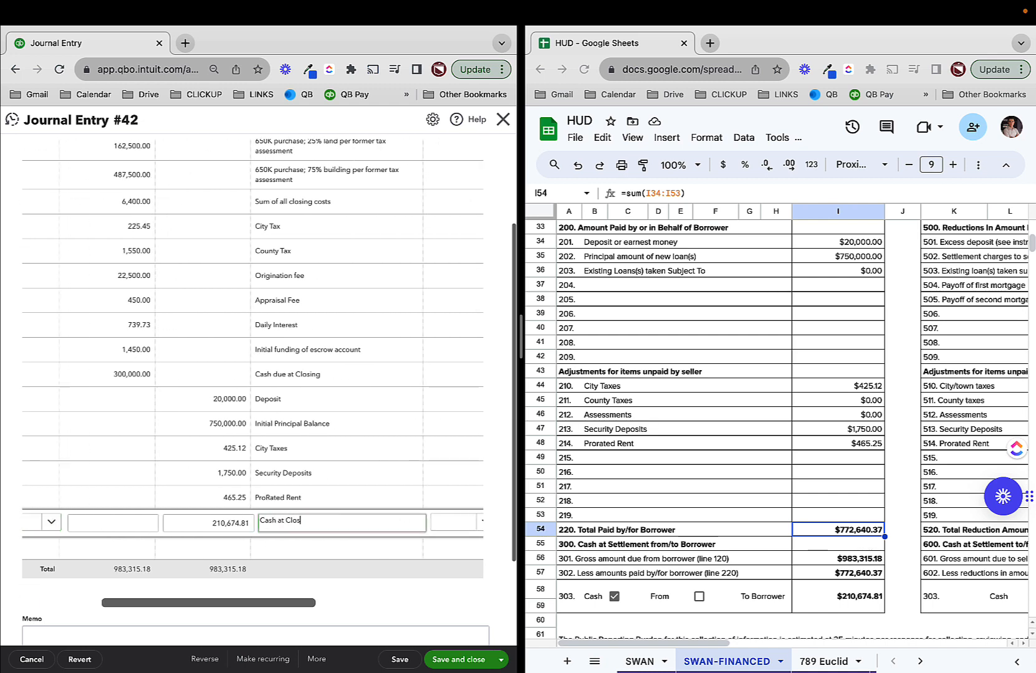
pyautogui.write('ing')
# Assign the SWAN class to the JMB Checking line and try to save and close the journal entry.
pyautogui.press('Tab')
pyautogui.press('Tab')
pyautogui.press('Tab')
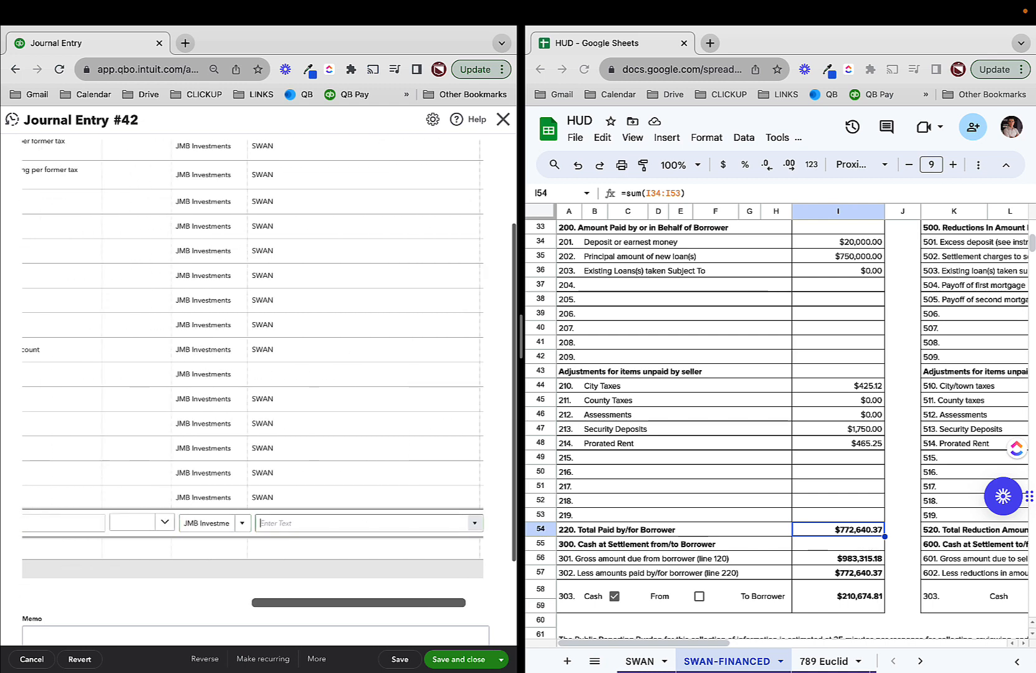
pyautogui.write('SWA')
pyautogui.click(328, 569)
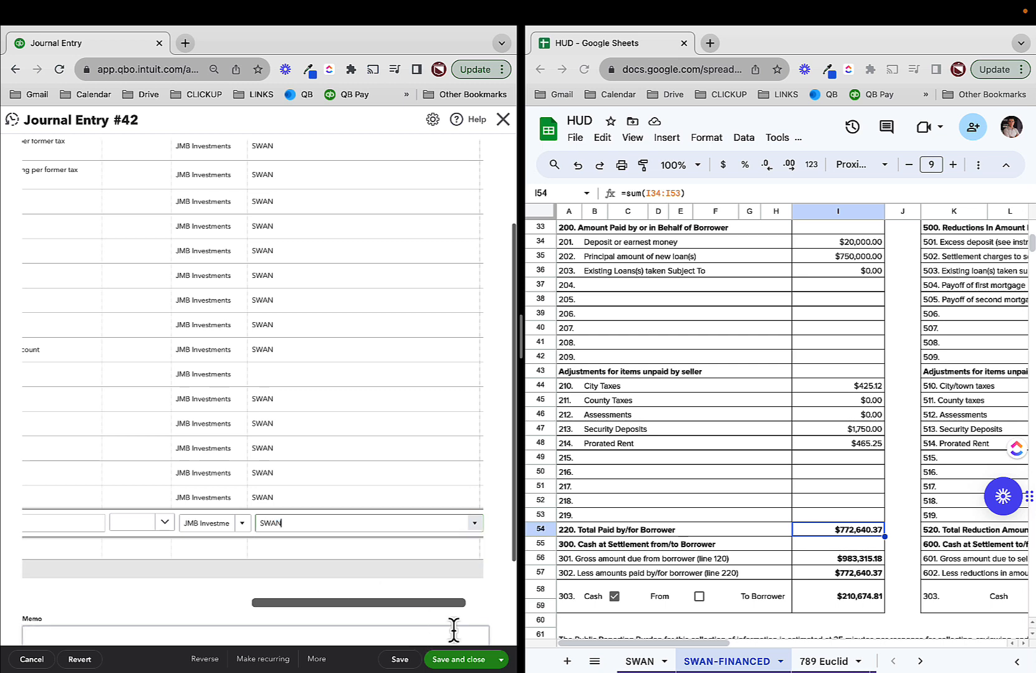
pyautogui.click(465, 663)
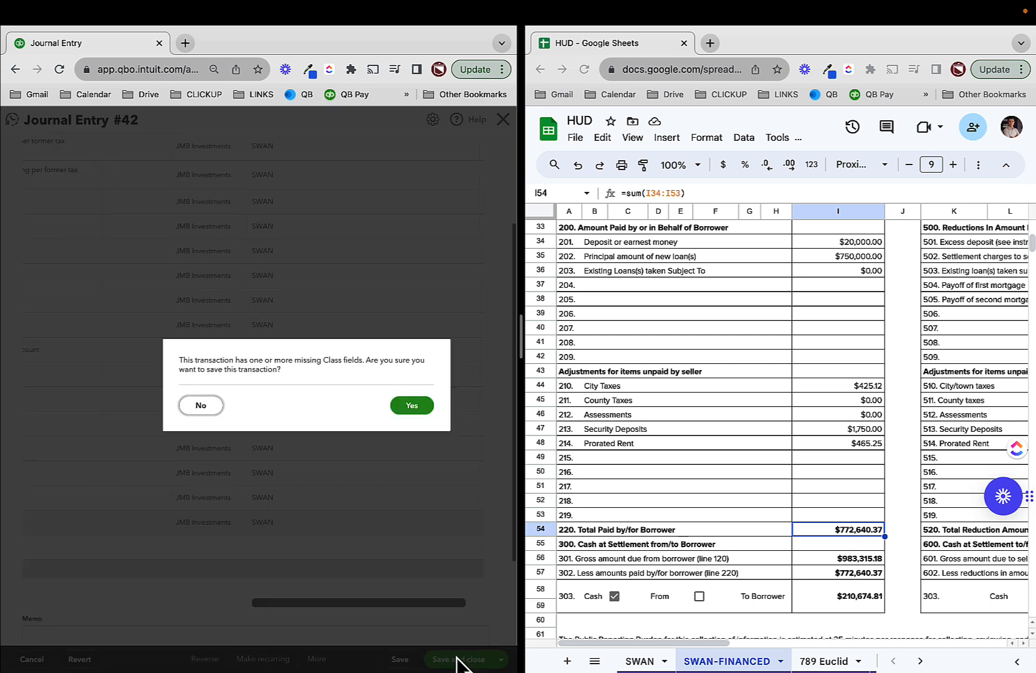
# Assign the SWAN class to the Construction Escrow line on line 10, then save and close the journal entry.
pyautogui.click(228, 409)
pyautogui.click(292, 374)
pyautogui.write('SWAN')
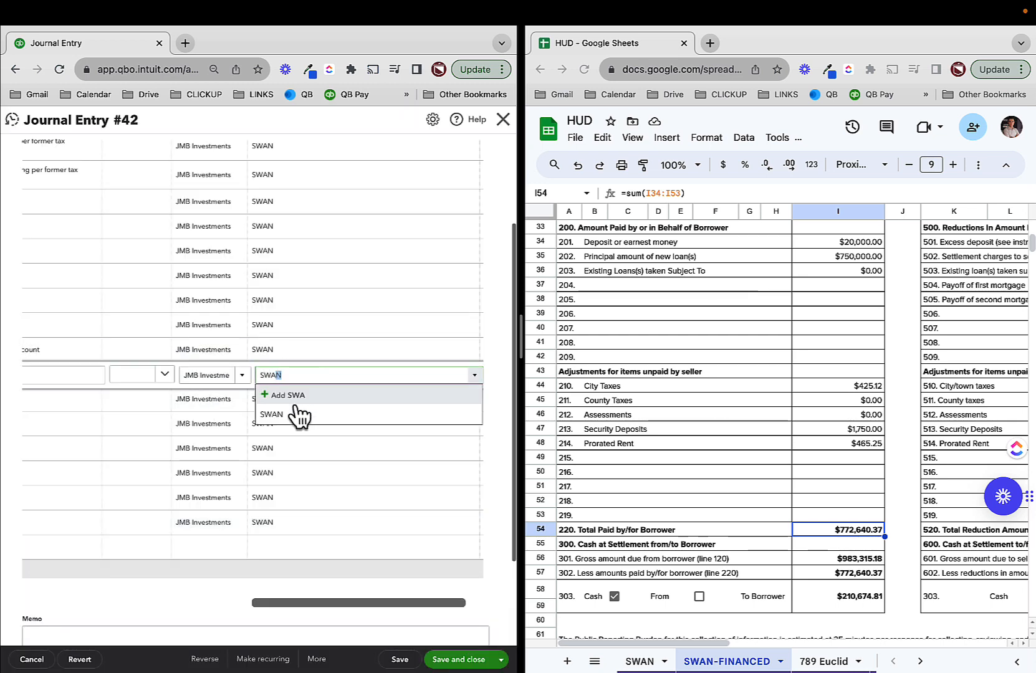
pyautogui.click(301, 415)
pyautogui.click(476, 663)
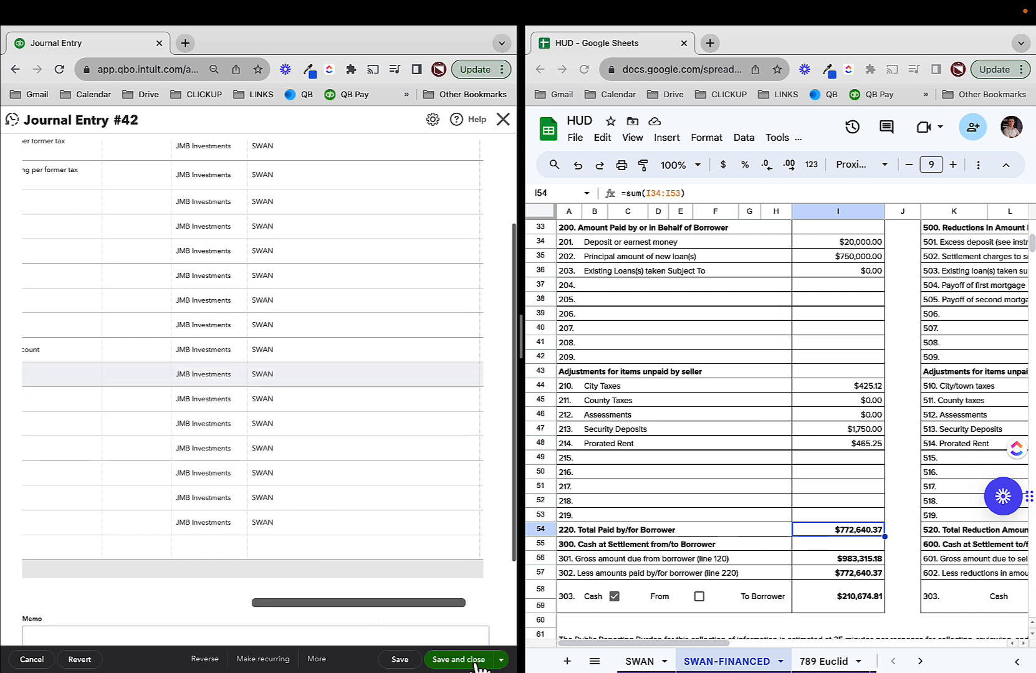
pyautogui.click(481, 663)
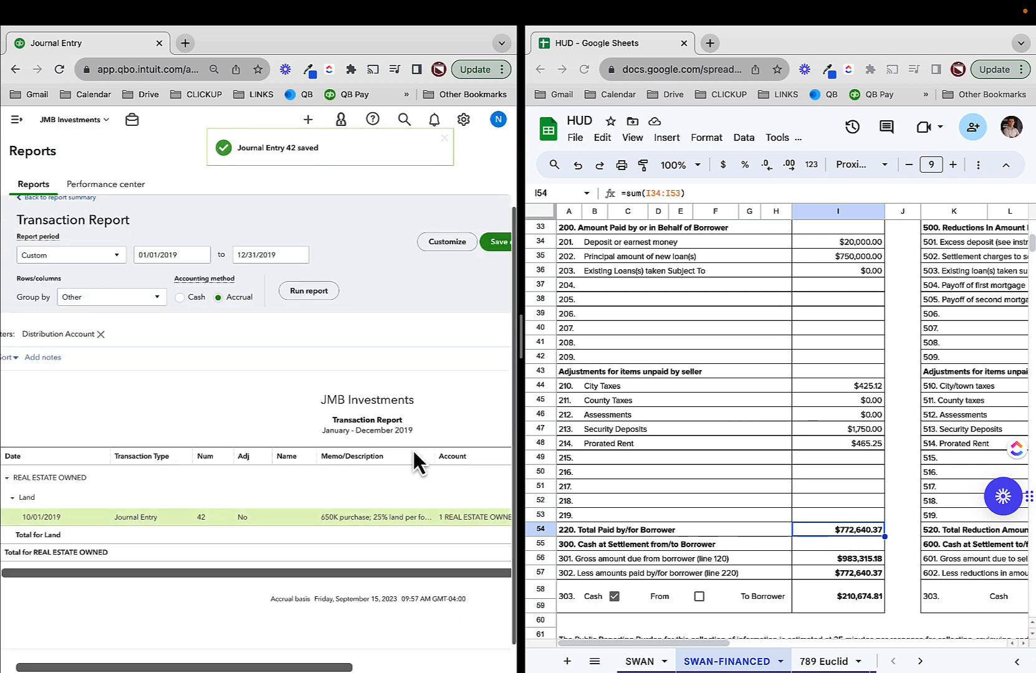
# Widen the QuickBooks window, return to the 2019 balance sheet and examine its escrow, real estate and loan balances against the HUD sheet.
pyautogui.moveTo(508, 396); pyautogui.dragTo(571, 370)
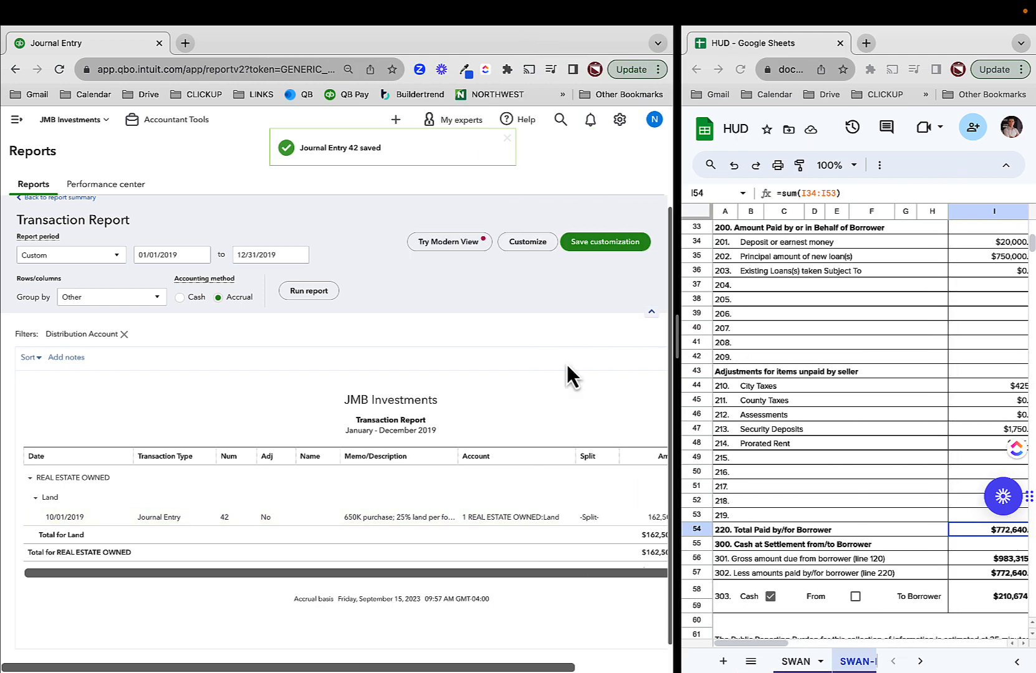
pyautogui.click(65, 208)
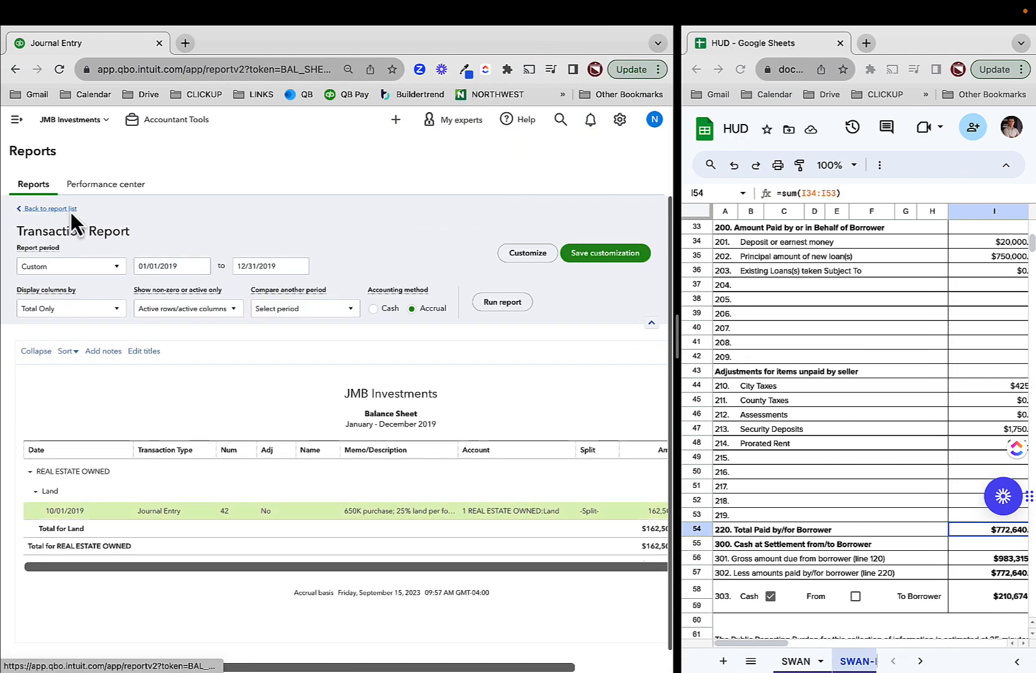
pyautogui.scroll(-2, 175, 293)
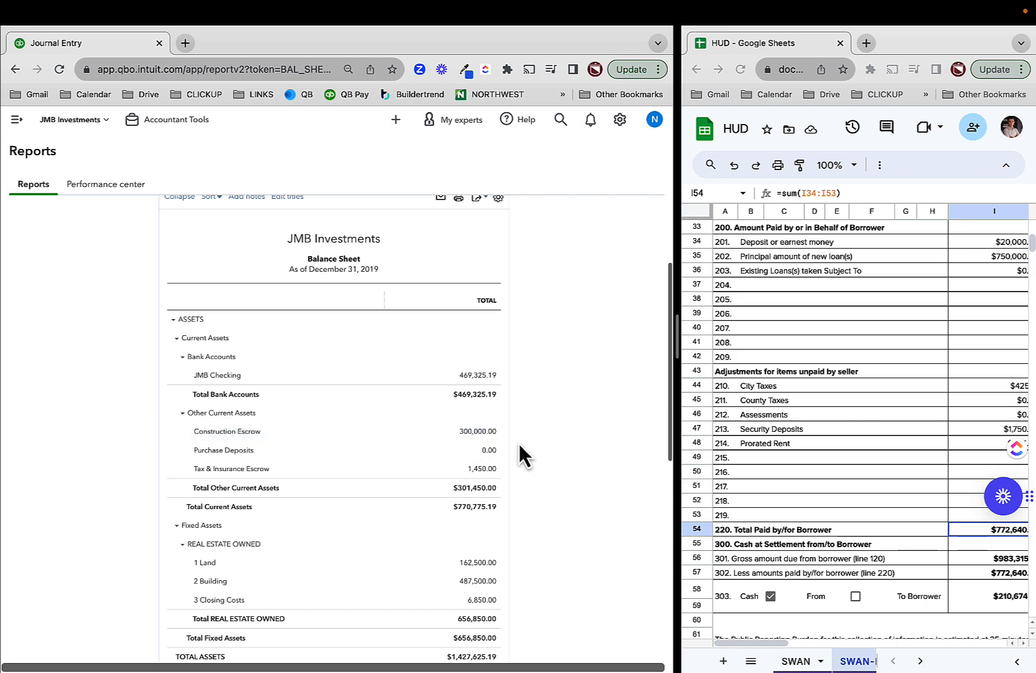
pyautogui.scroll(-6, 496, 495)
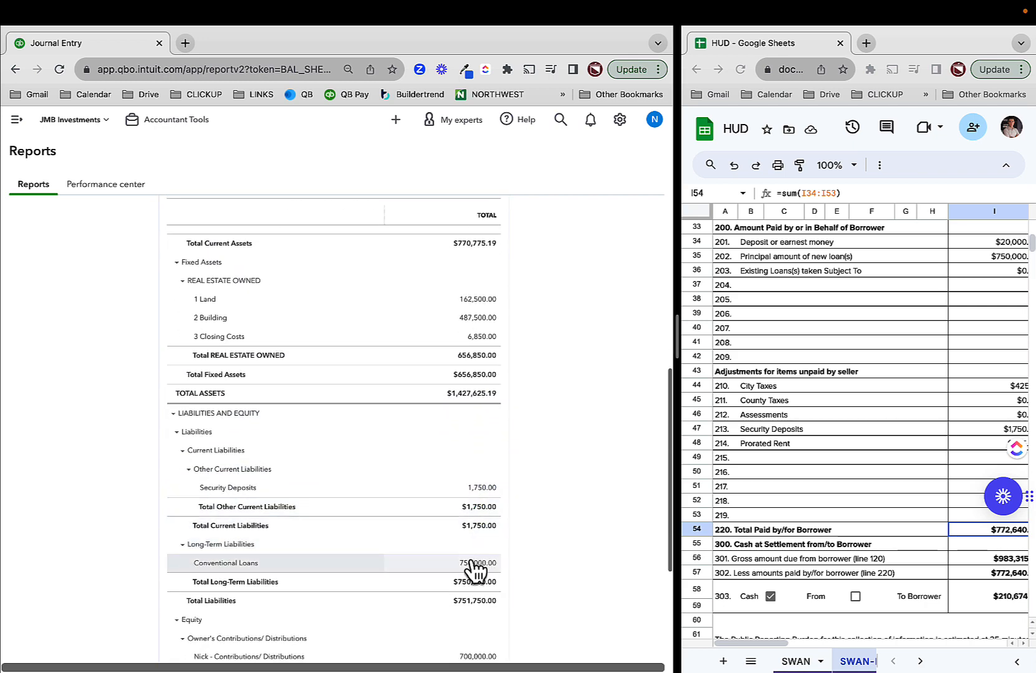
pyautogui.scroll(4, 481, 558)
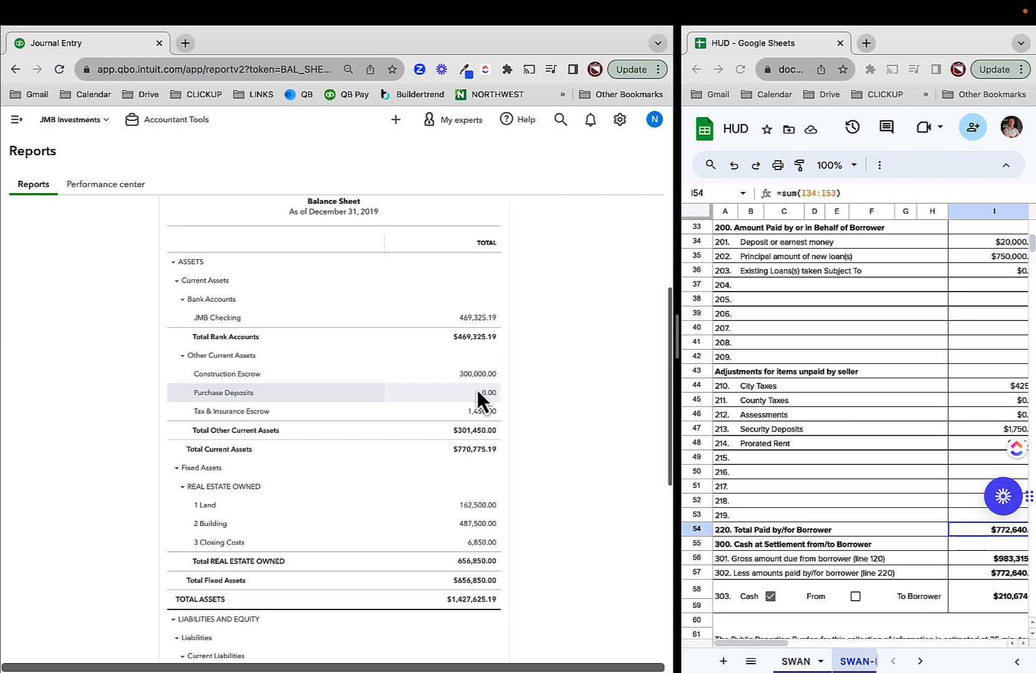
pyautogui.scroll(-5, 478, 390)
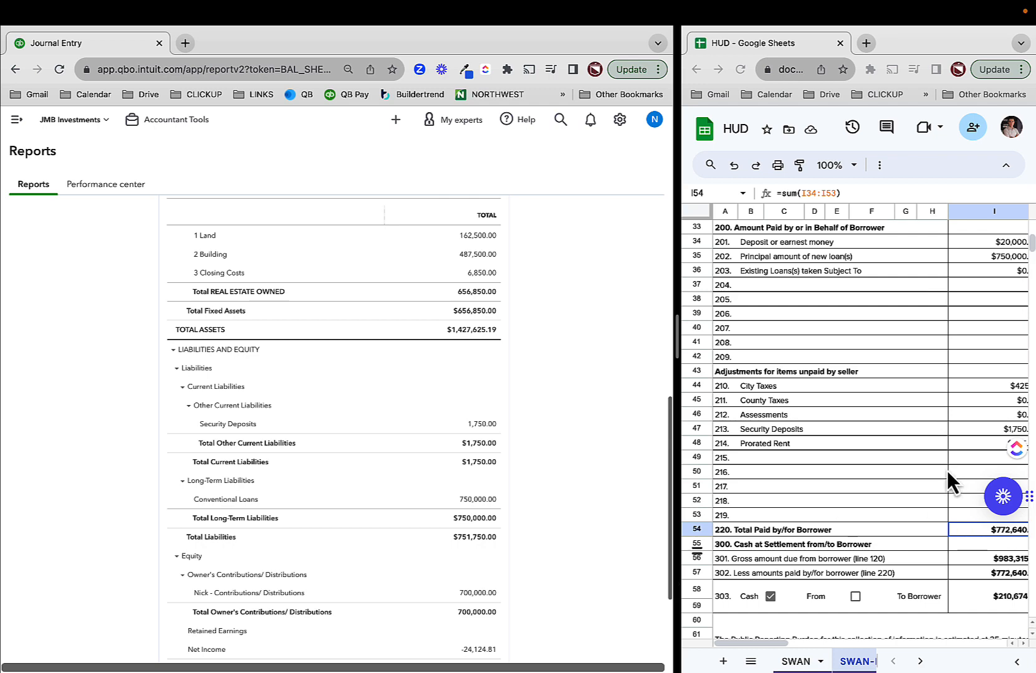
pyautogui.scroll(4, 947, 471)
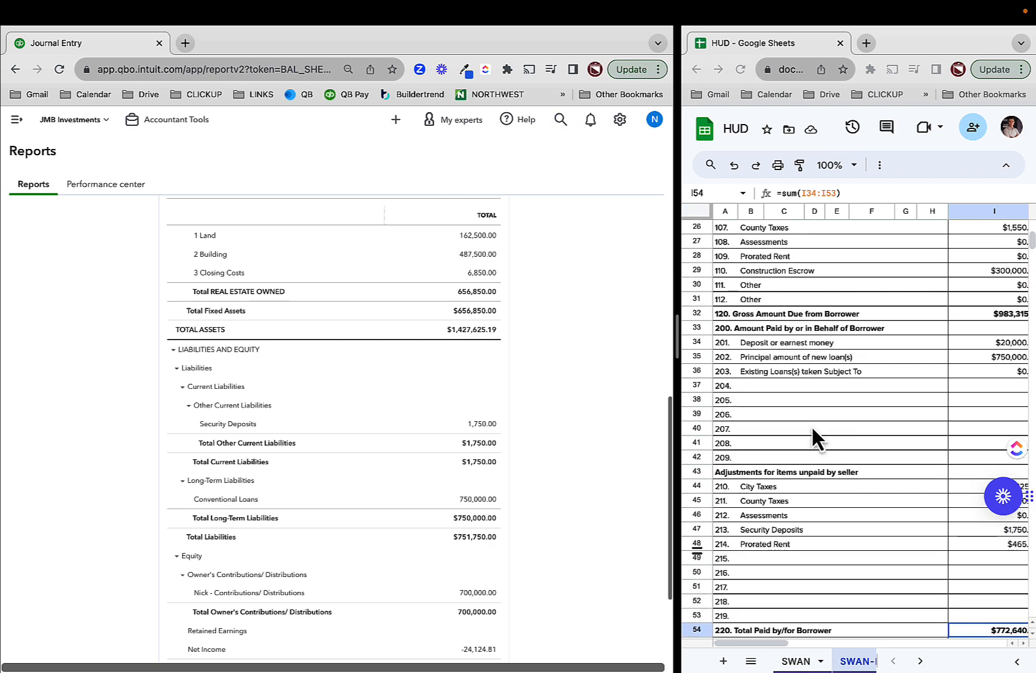
pyautogui.click(772, 386)
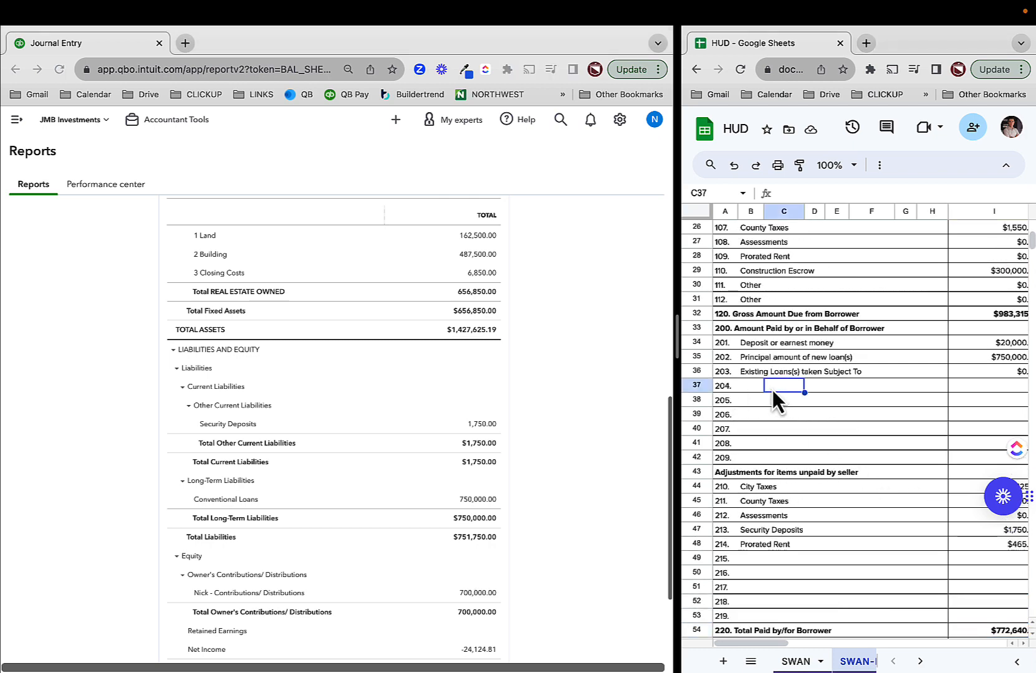
pyautogui.scroll(10, 448, 434)
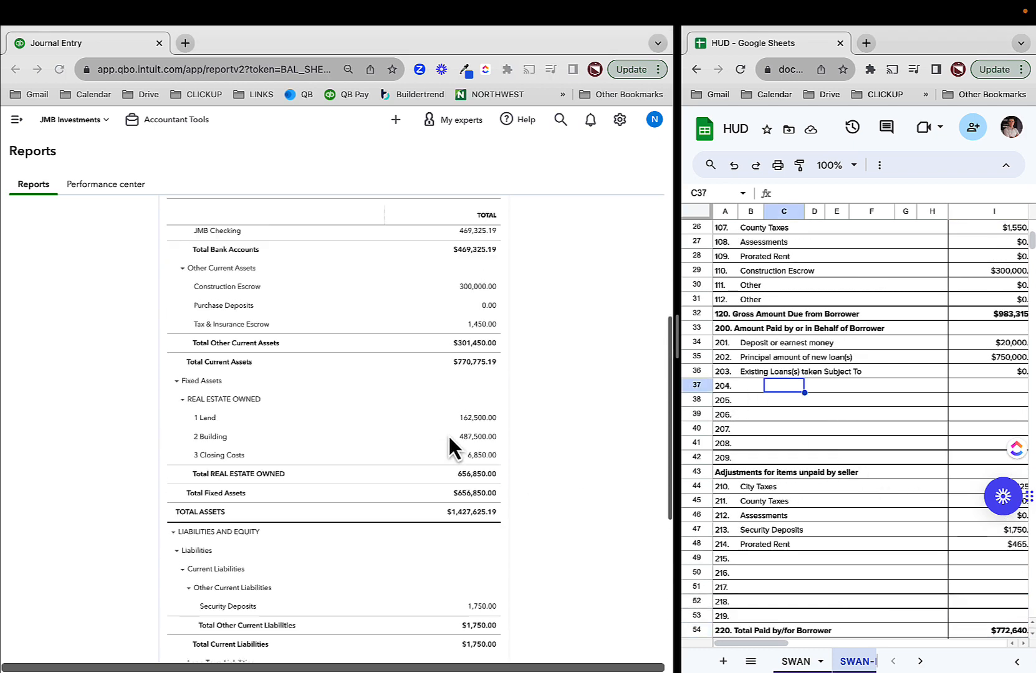
# Start a new journal entry from the 2019 balance sheet report.
pyautogui.click(540, 457)
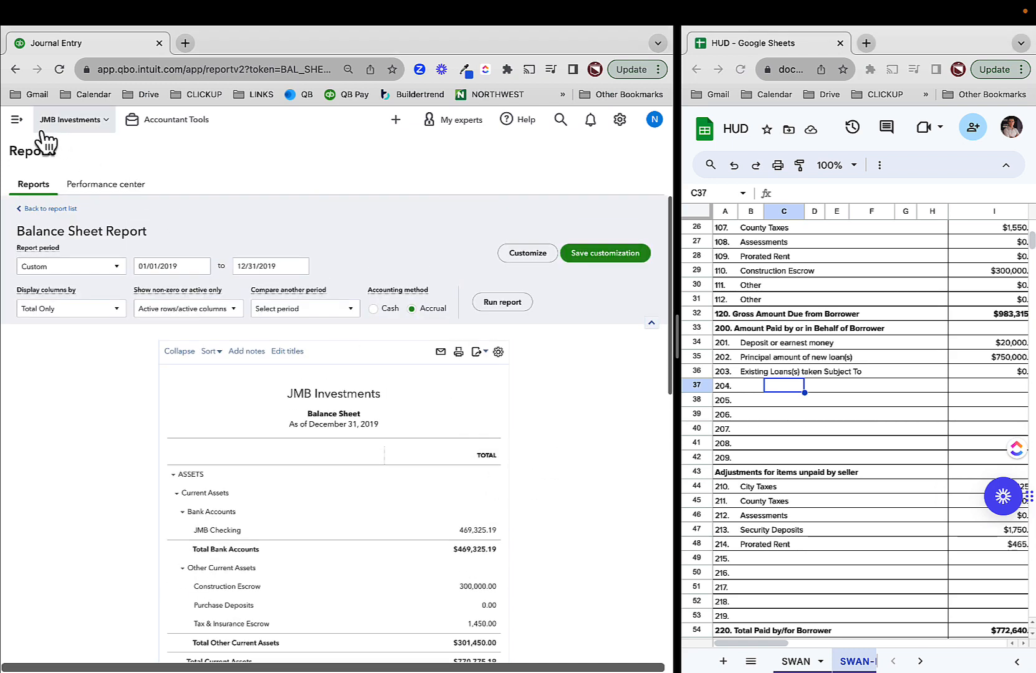
pyautogui.click(16, 122)
pyautogui.click(55, 152)
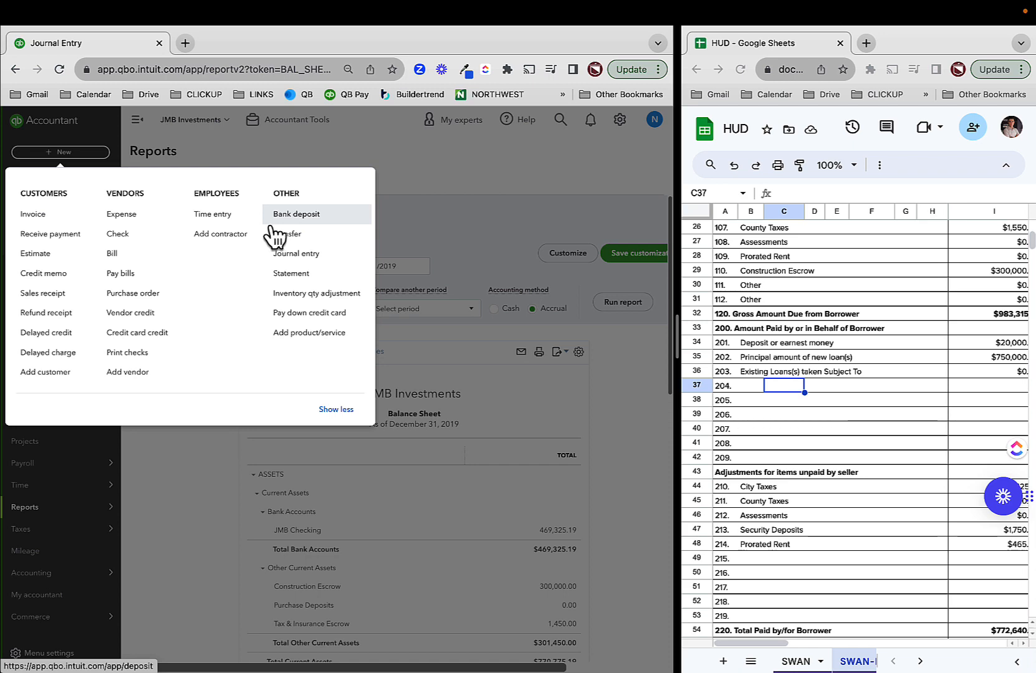
pyautogui.click(310, 253)
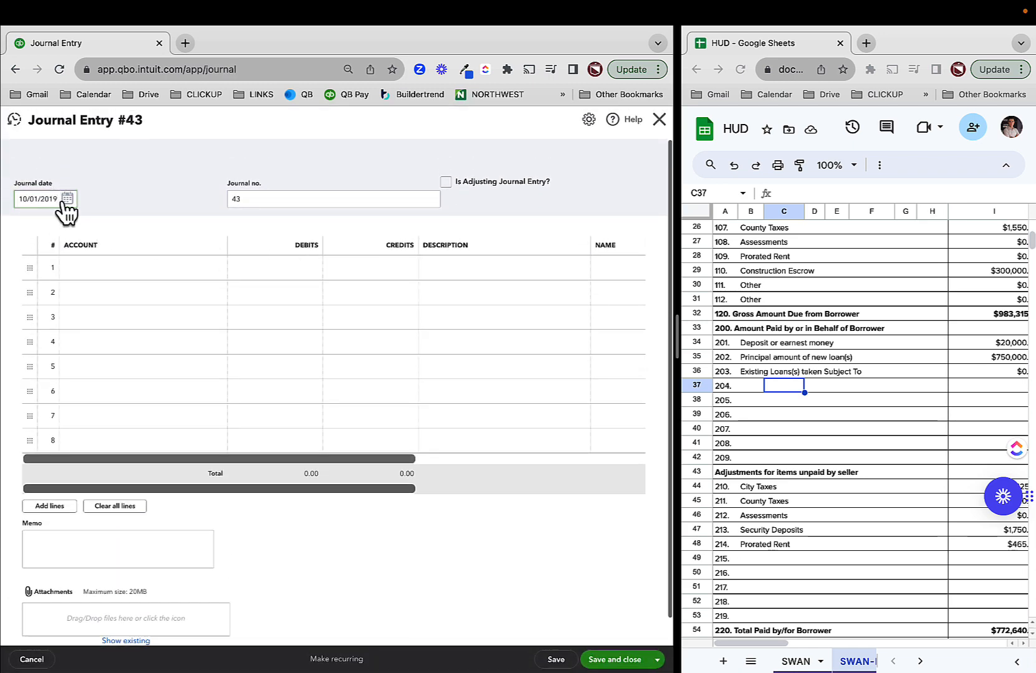
# Set the new journal entry's date to 09/30/2019.
pyautogui.moveTo(60, 201); pyautogui.dragTo(11, 199)
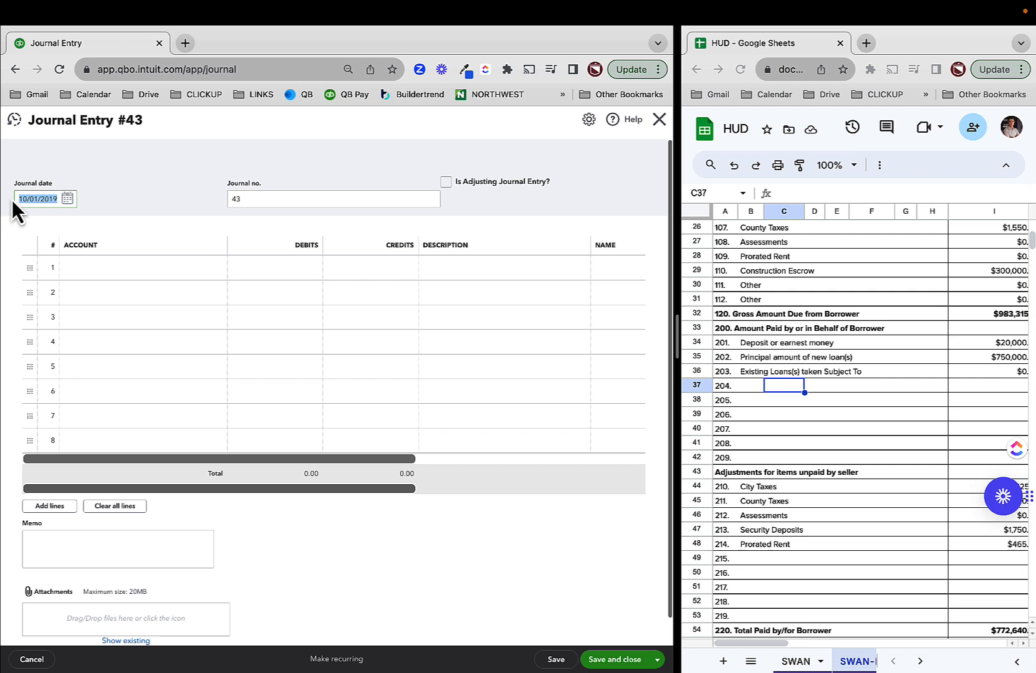
pyautogui.write('10/2/2')
pyautogui.press('super+a')
pyautogui.press('super+s')
pyautogui.press('Escape')
pyautogui.press('BackSpace')
pyautogui.write('1')
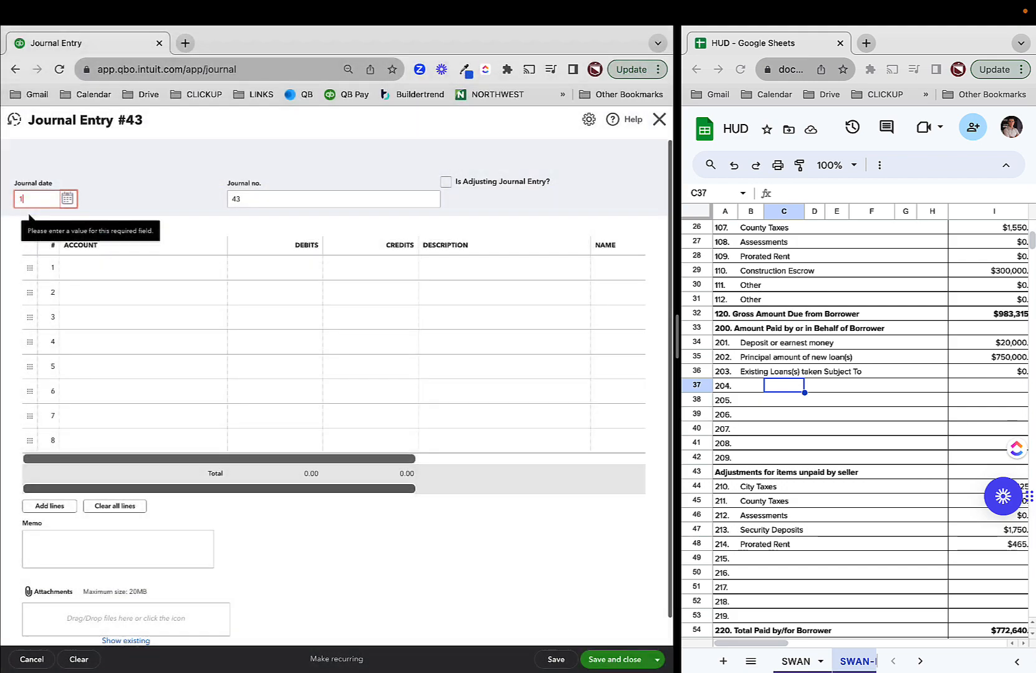
pyautogui.write('0/')
pyautogui.press('super+a')
pyautogui.press('super+s')
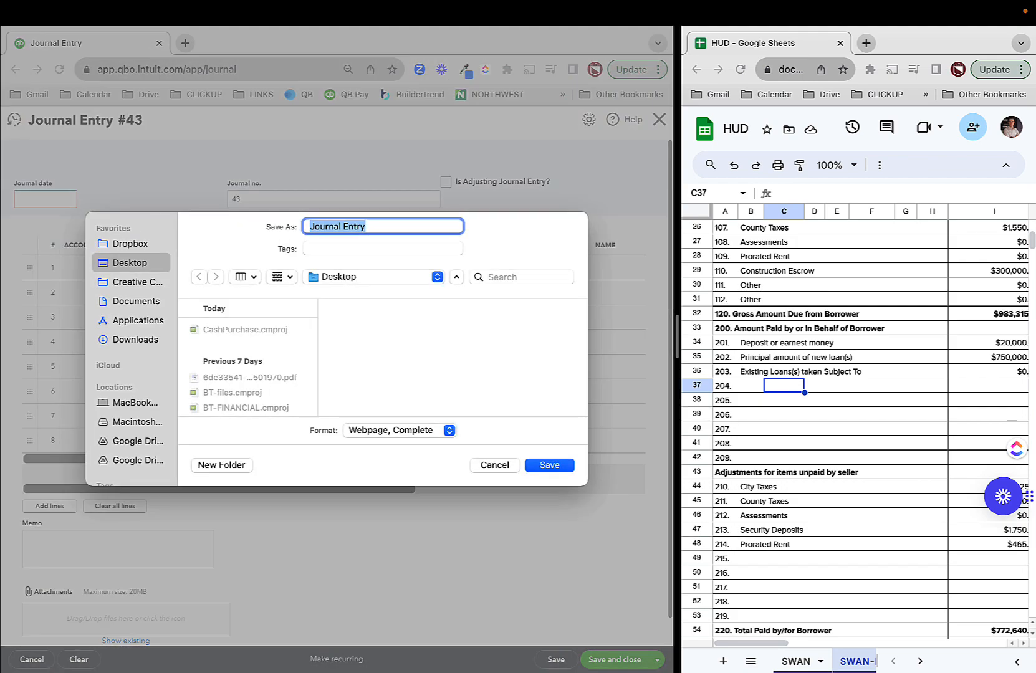
pyautogui.press('Escape')
pyautogui.press('BackSpace')
pyautogui.write('9/30/2019')
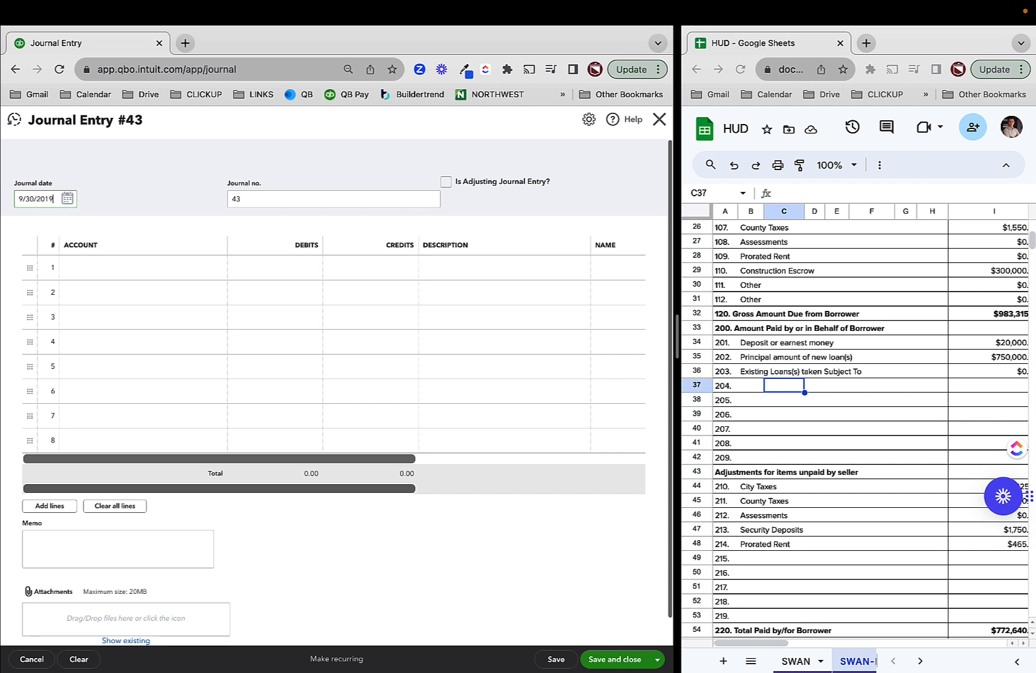
pyautogui.press('Tab')
# Enter JMB Checking on line 1 with a debit of 150,000.
pyautogui.click(152, 274)
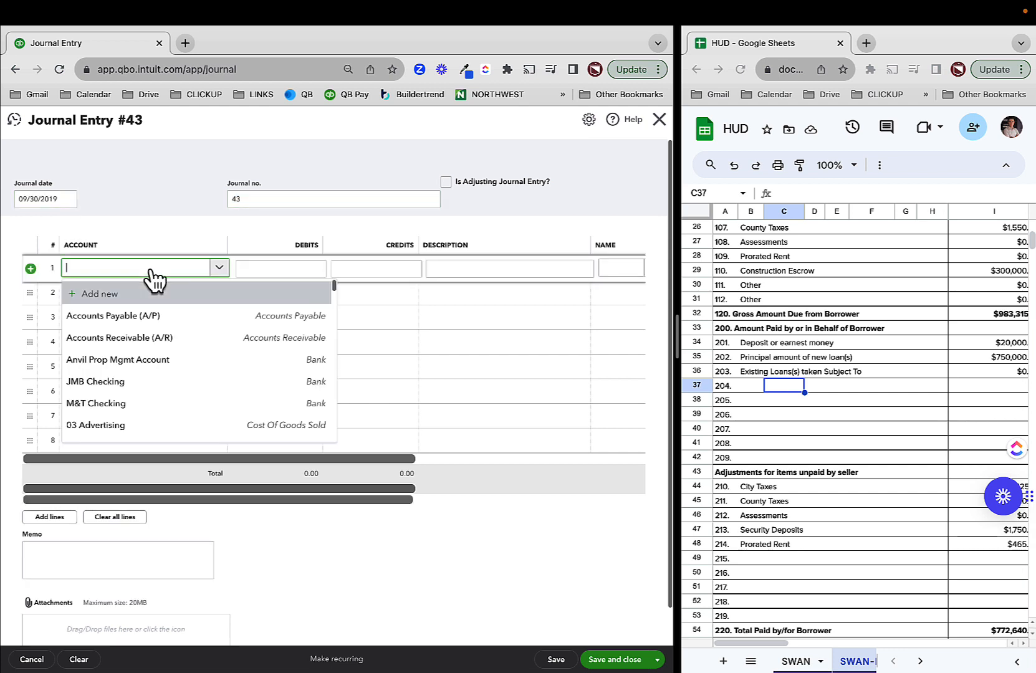
pyautogui.write('JMB')
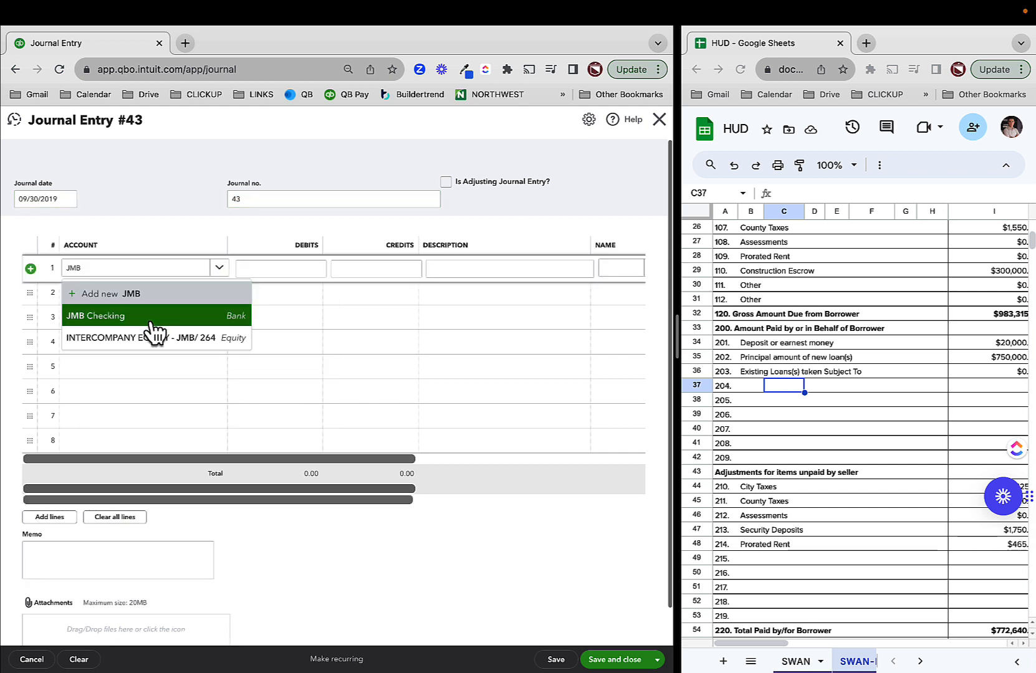
pyautogui.click(152, 321)
pyautogui.write('150000')
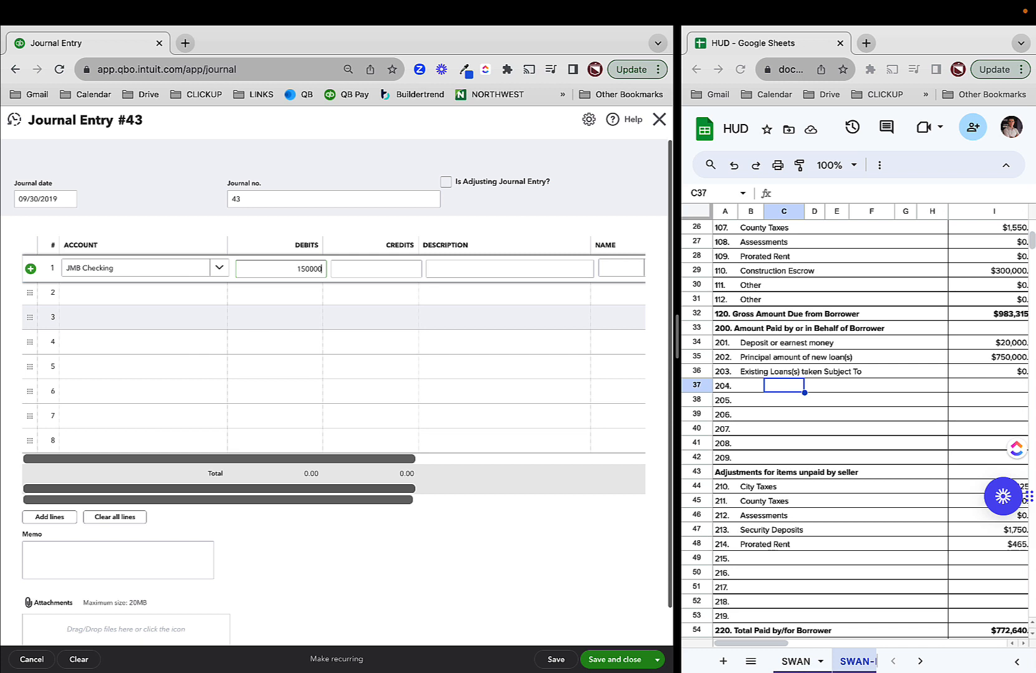
pyautogui.press('Tab')
# Assign the sub-account Private/ Hard Money Loans - Lender 1 to line 2 with the balancing credit of 150,000.
pyautogui.click(138, 297)
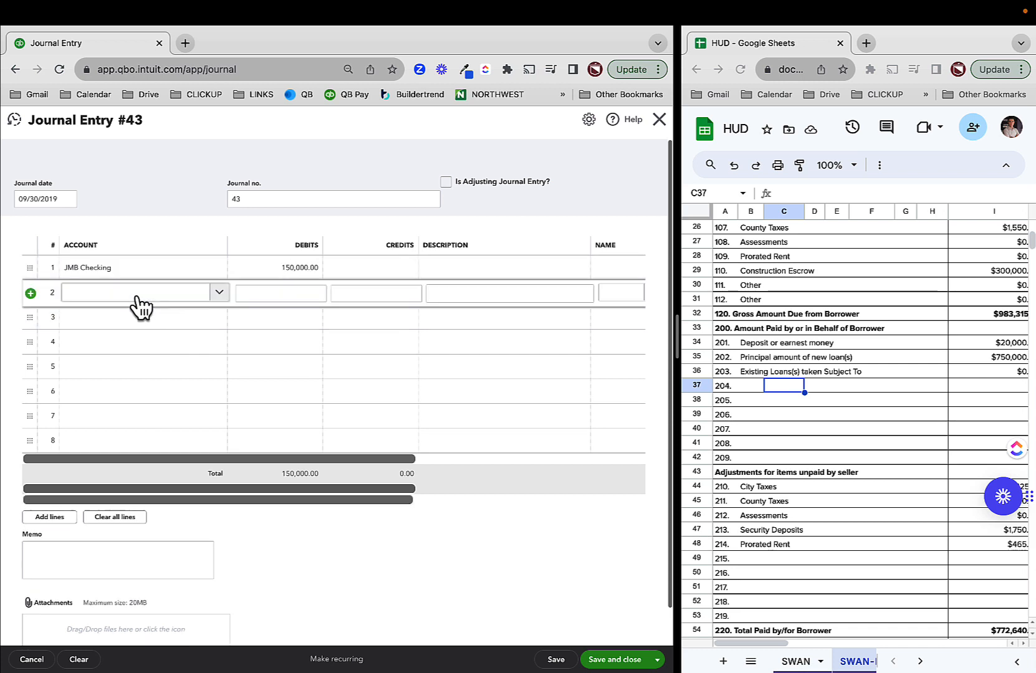
pyautogui.write('PRIV')
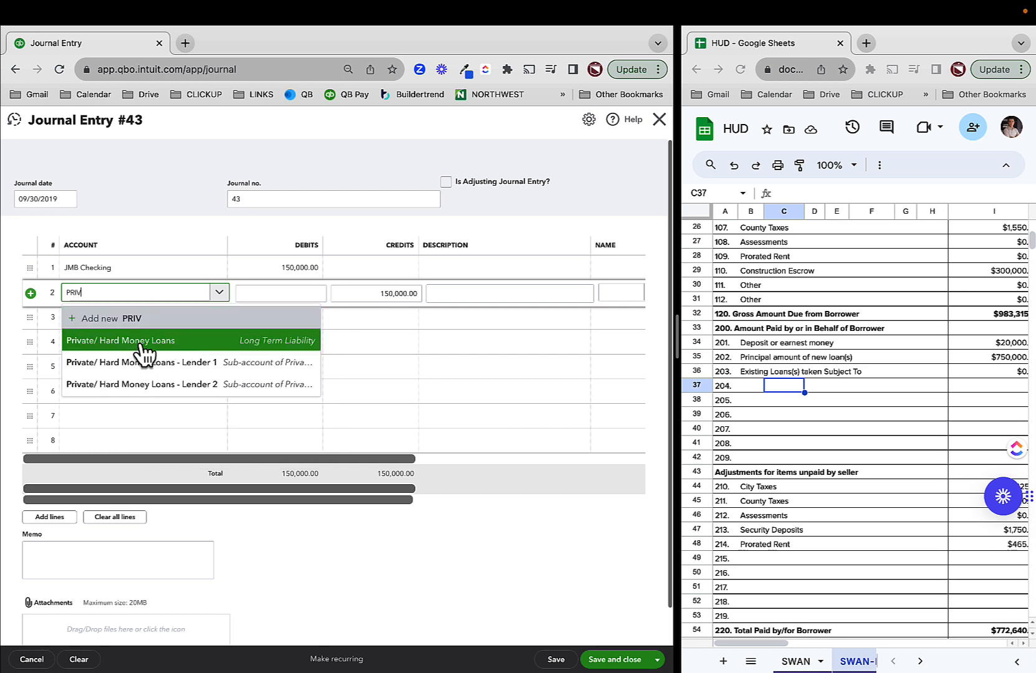
pyautogui.click(273, 348)
pyautogui.moveTo(273, 347); pyautogui.dragTo(200, 324)
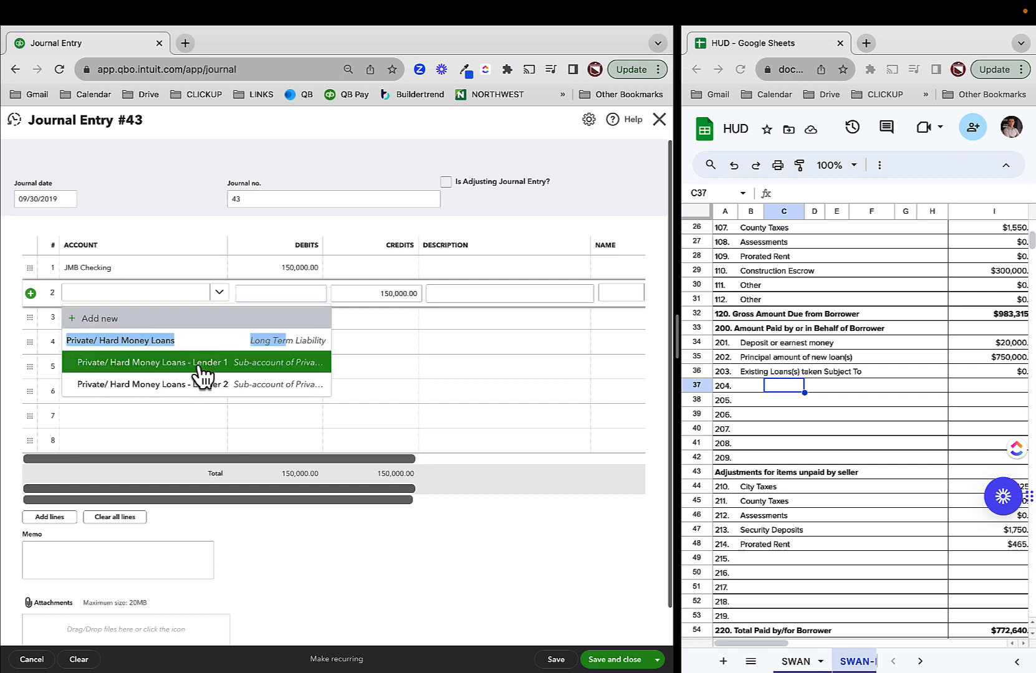
pyautogui.click(204, 364)
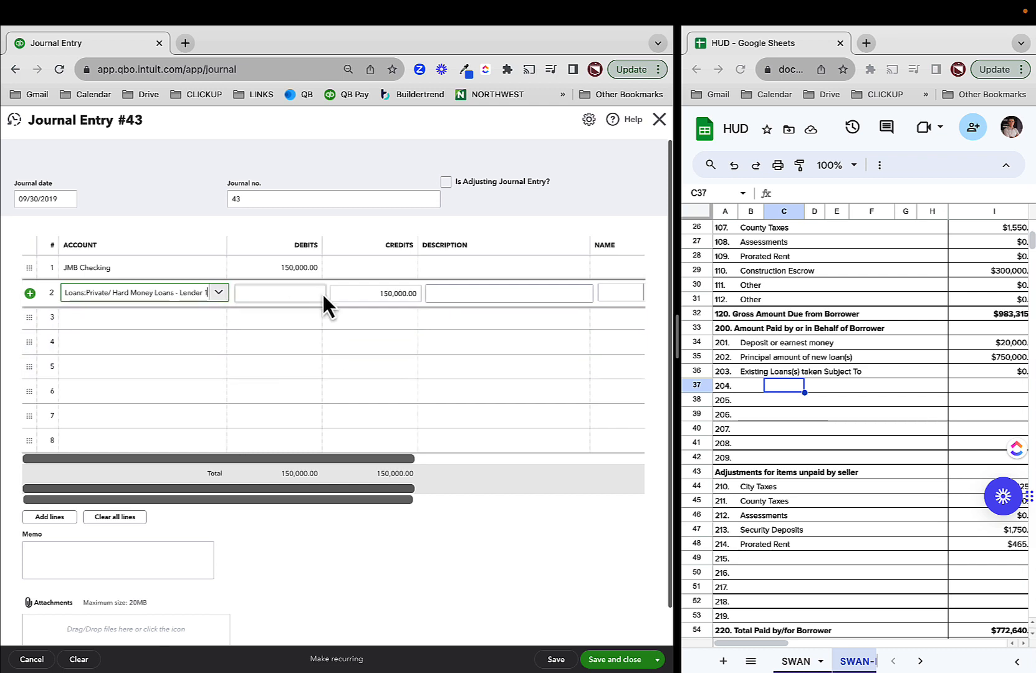
# Take the journal entry window out of split view and expand it to full screen.
pyautogui.hscroll(4, 324, 298)
pyautogui.hscroll(3, 401, 275)
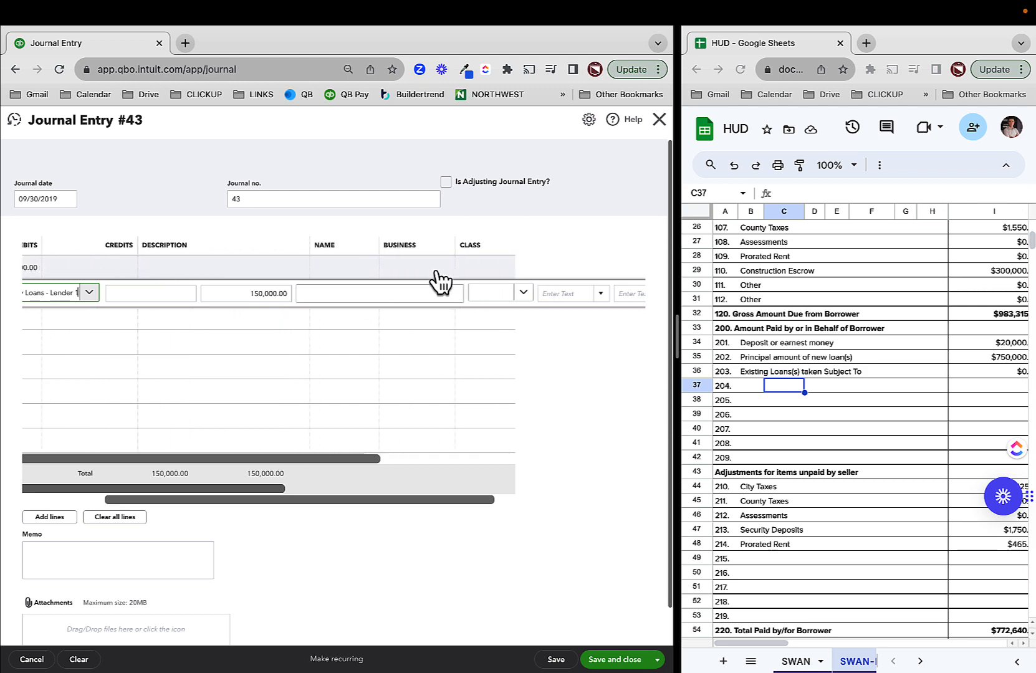
pyautogui.click(436, 274)
pyautogui.moveTo(100, 7)
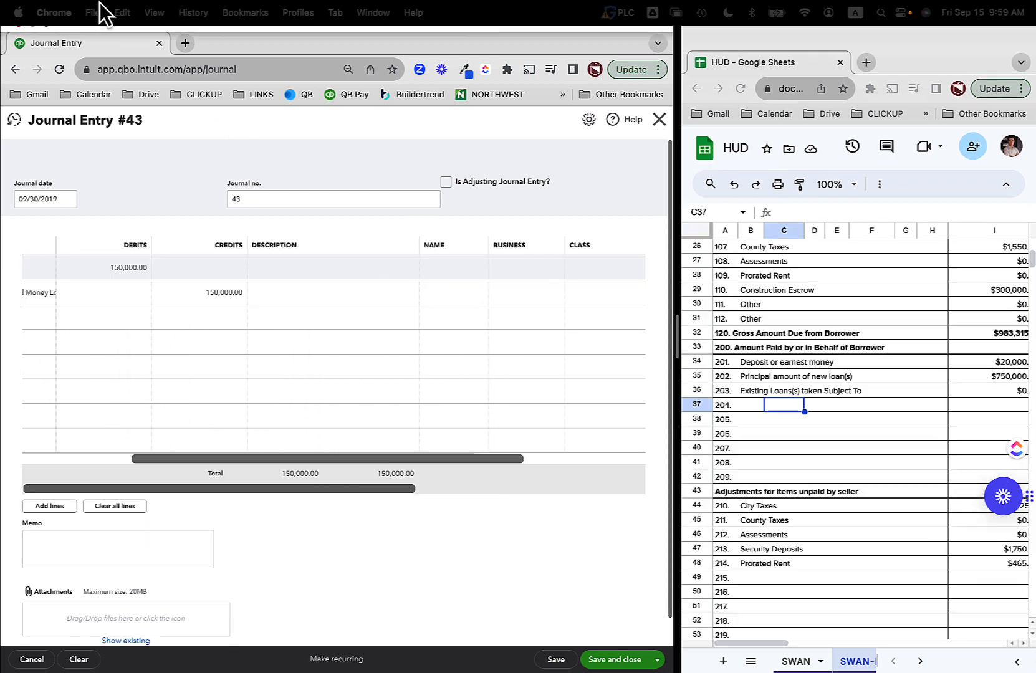
pyautogui.click(47, 36)
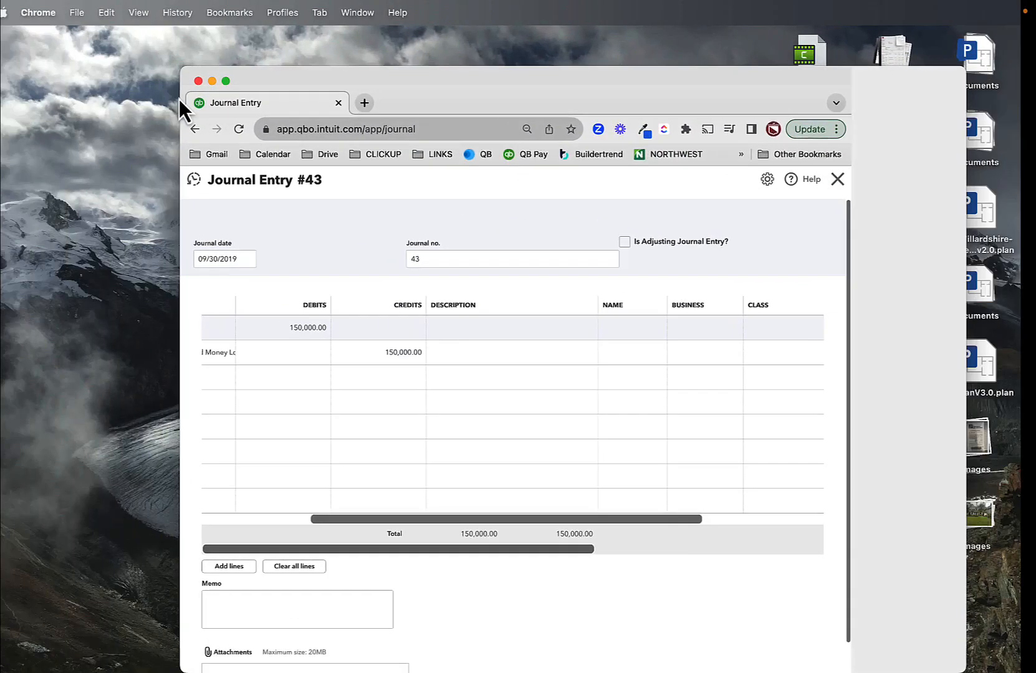
pyautogui.press('ctrl+super+f')
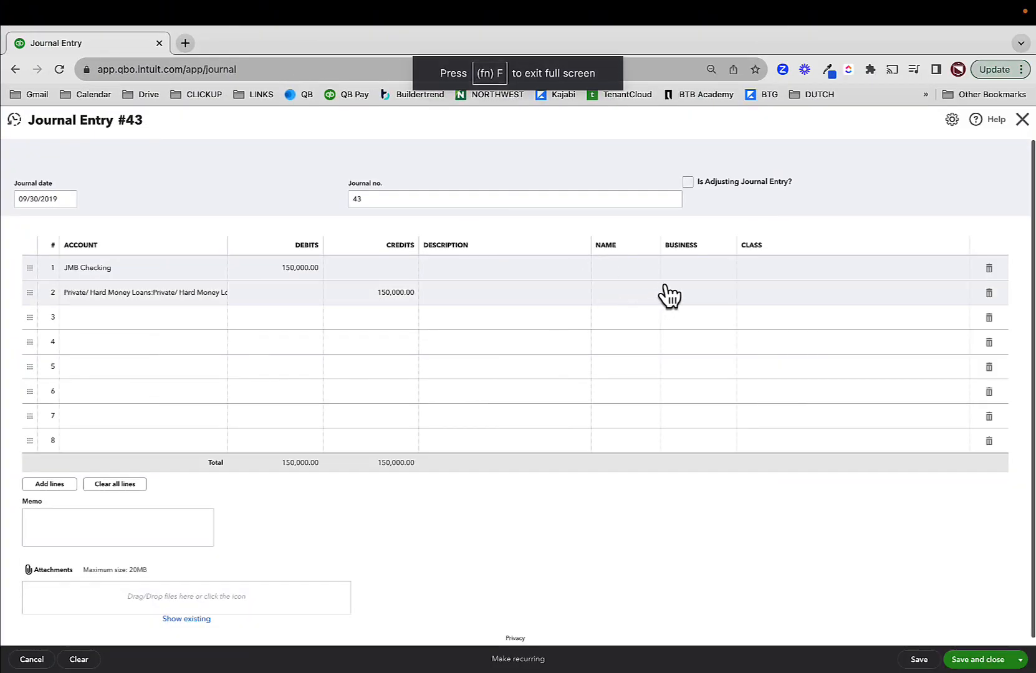
# Set the business to JMB Investments on both the JMB Checking and the private loan lines.
pyautogui.click(700, 270)
pyautogui.click(733, 273)
pyautogui.click(717, 326)
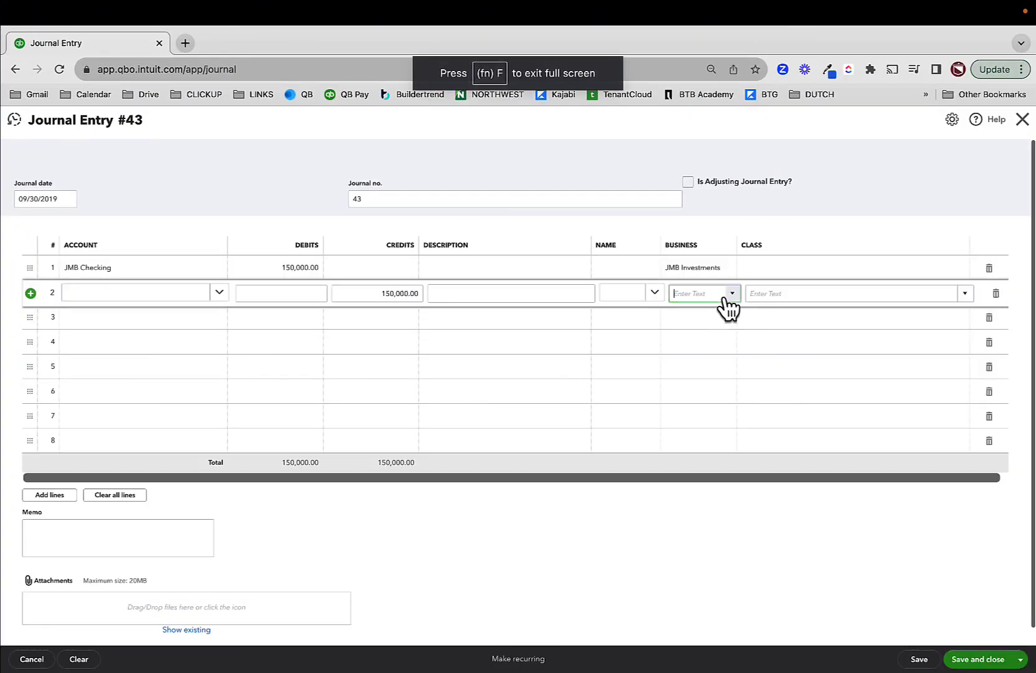
pyautogui.click(723, 294)
pyautogui.click(730, 352)
# Assign the SWAN class to both lines, then save and close the journal entry.
pyautogui.click(778, 269)
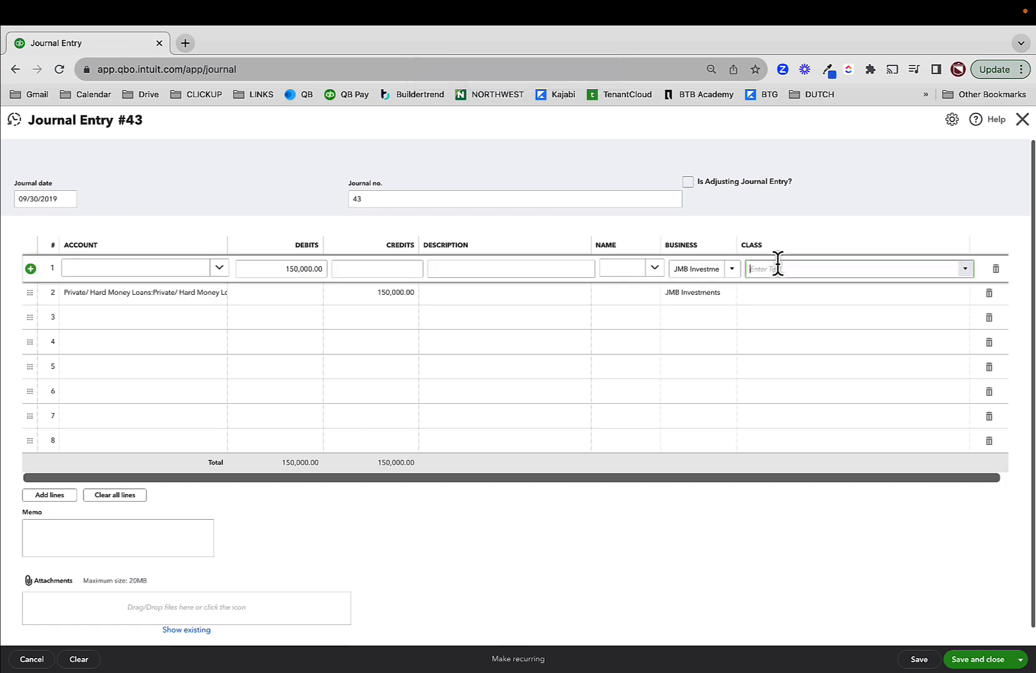
pyautogui.write('SWAN')
pyautogui.click(777, 306)
pyautogui.click(777, 294)
pyautogui.write('SWAN')
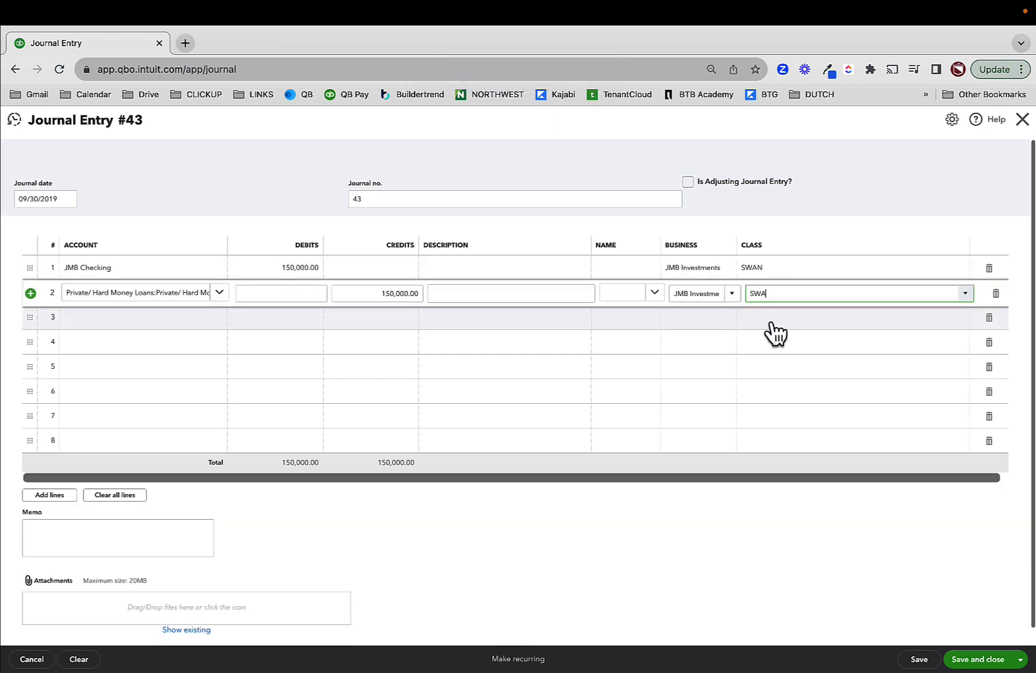
pyautogui.click(769, 336)
pyautogui.click(825, 213)
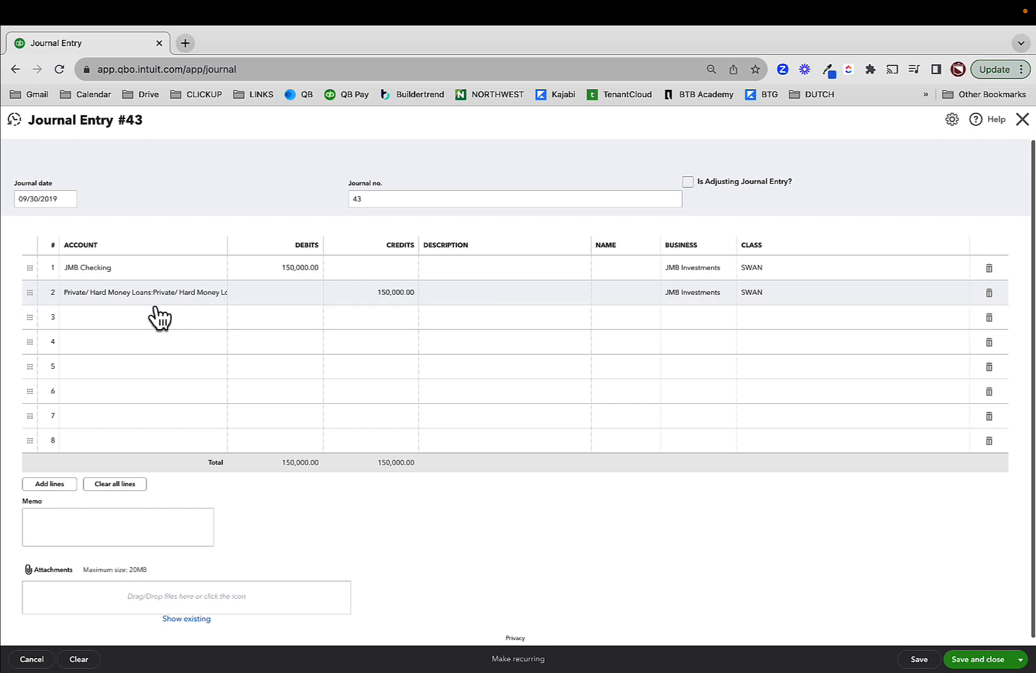
pyautogui.scroll(-1, 788, 536)
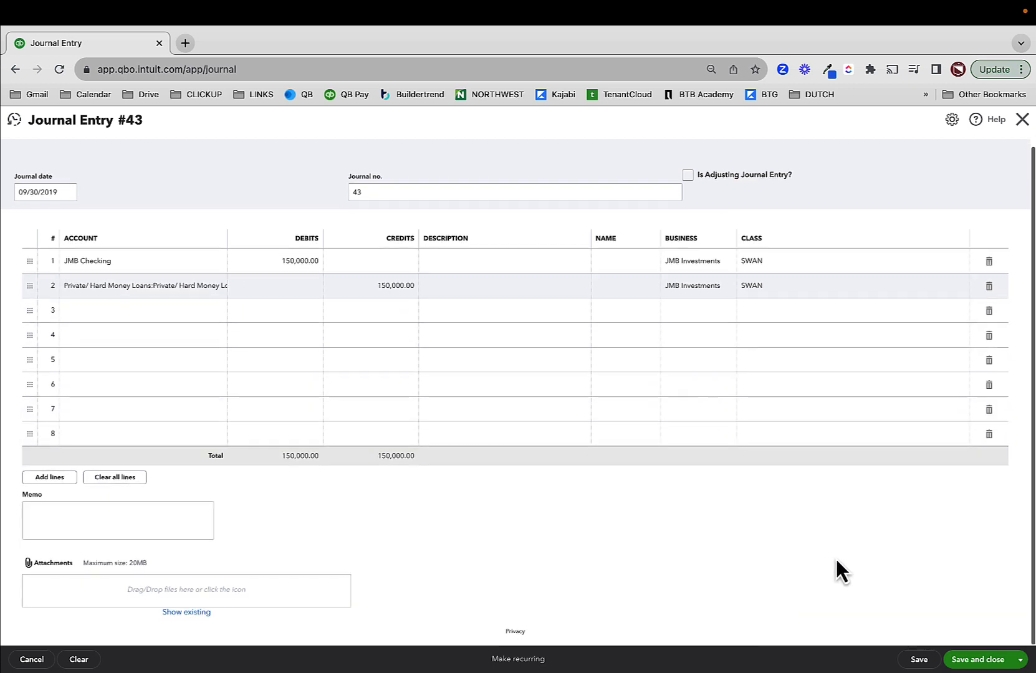
pyautogui.click(971, 666)
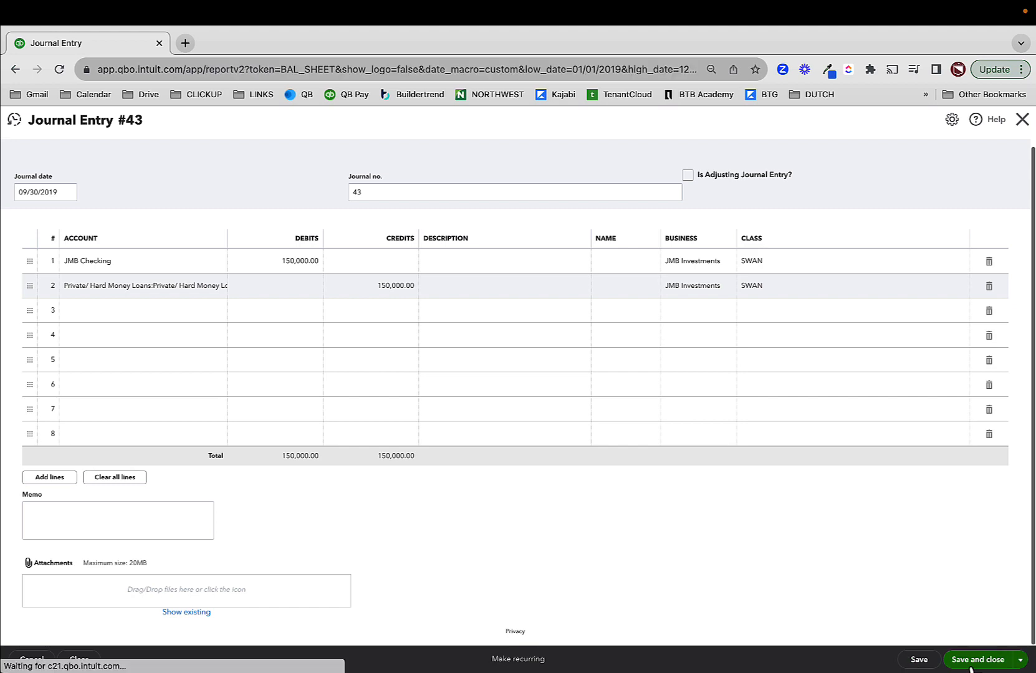
# Examine the 2019 balance sheet's private loan, conventional loan, equity, escrow and checking balances.
pyautogui.scroll(-7, 852, 538)
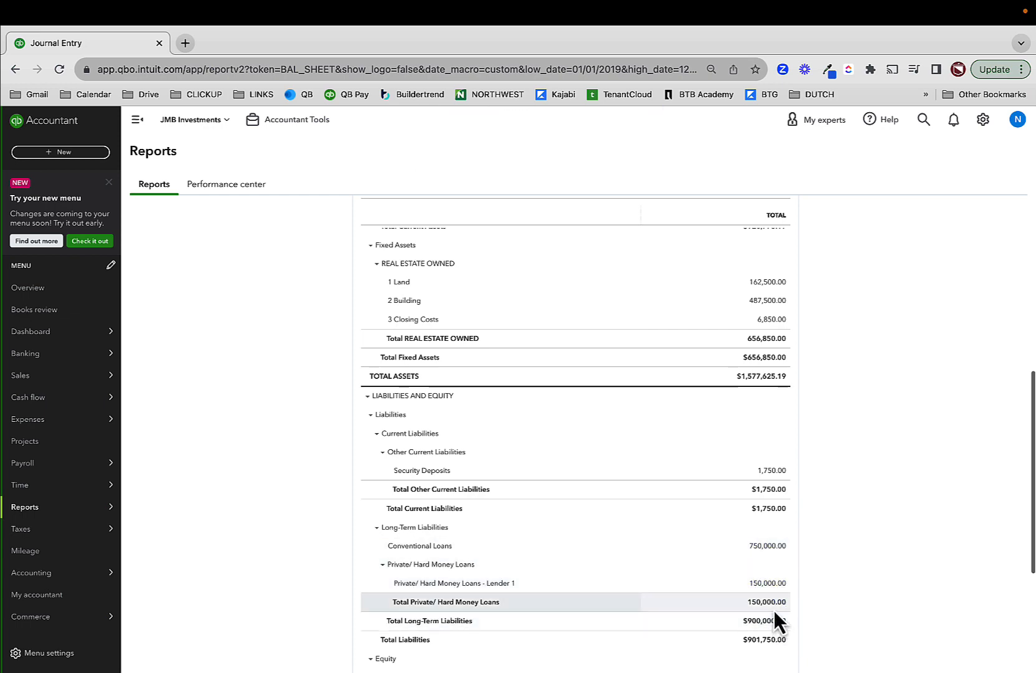
pyautogui.scroll(2, 774, 611)
pyautogui.scroll(1, 775, 611)
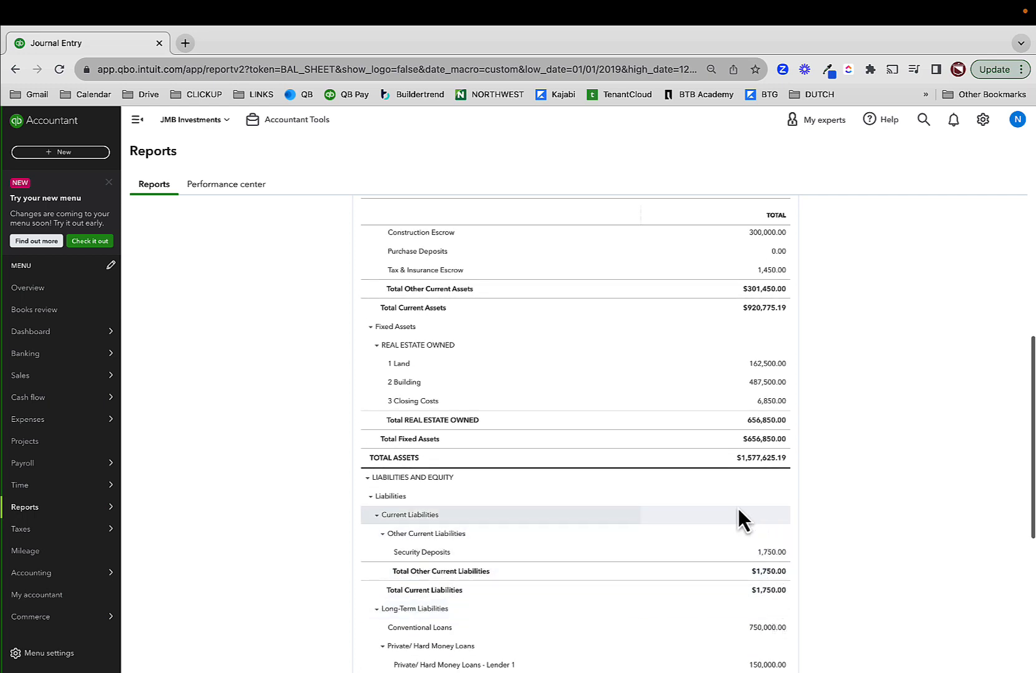
pyautogui.scroll(-8, 735, 508)
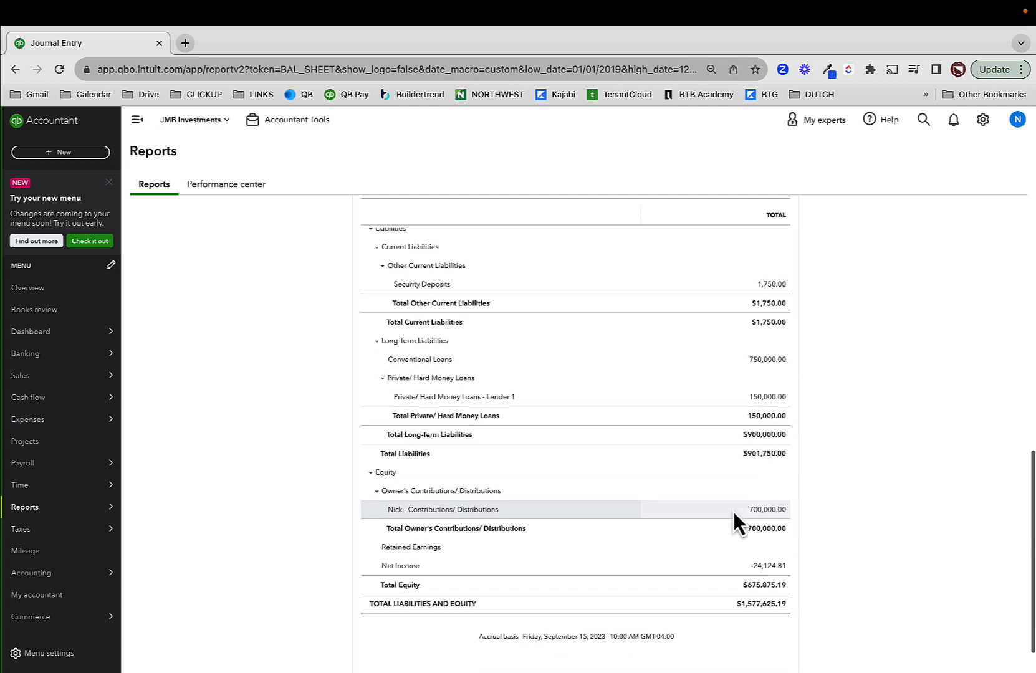
pyautogui.scroll(14, 729, 508)
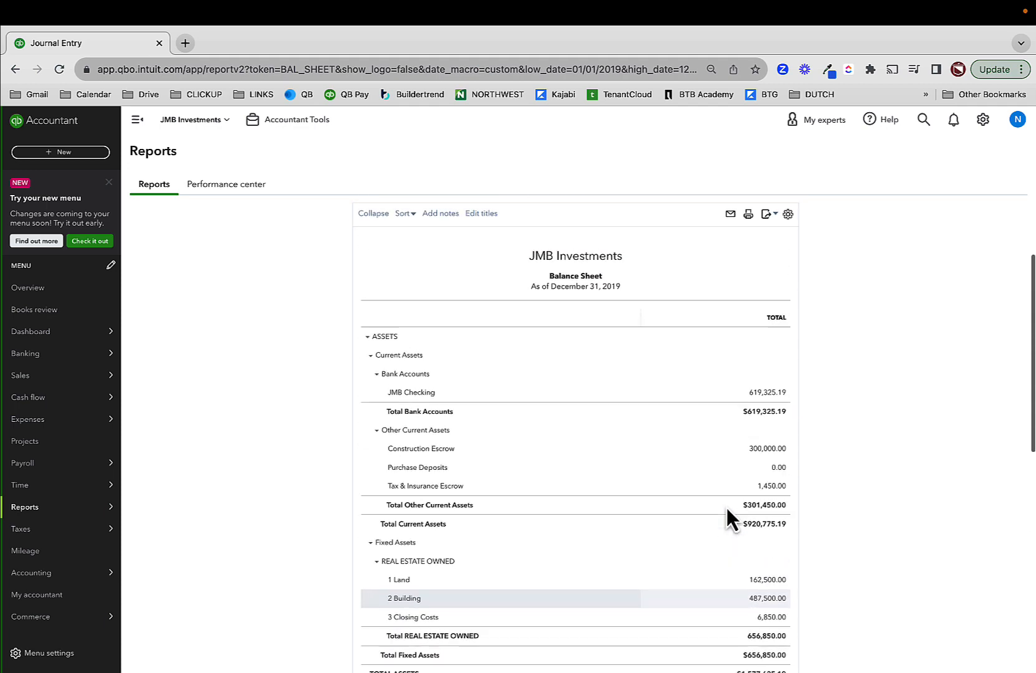
pyautogui.scroll(2, 727, 507)
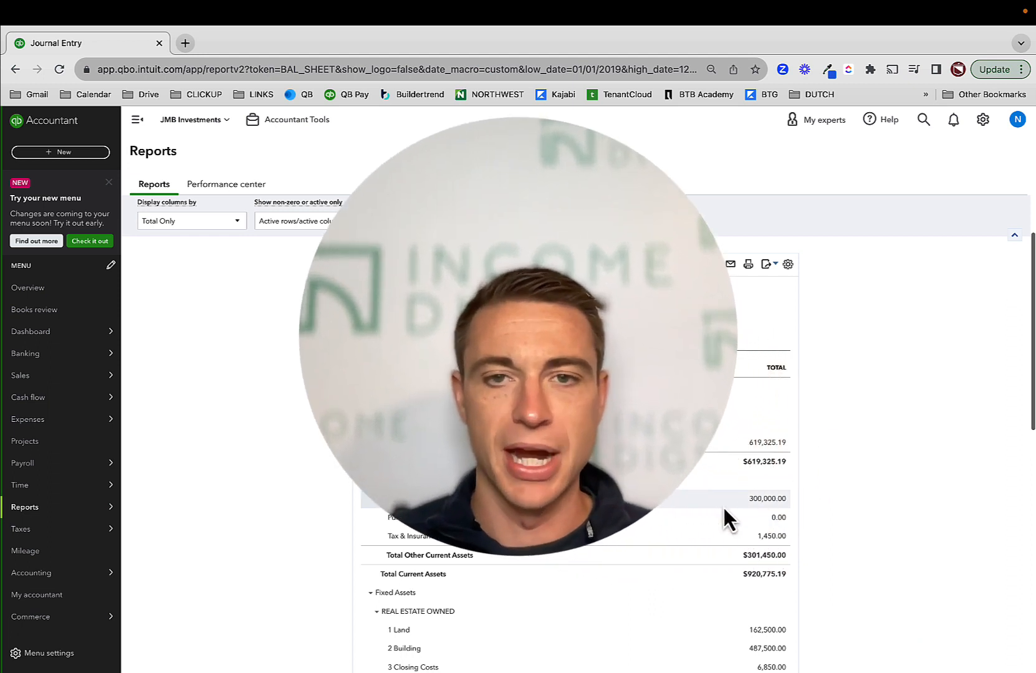